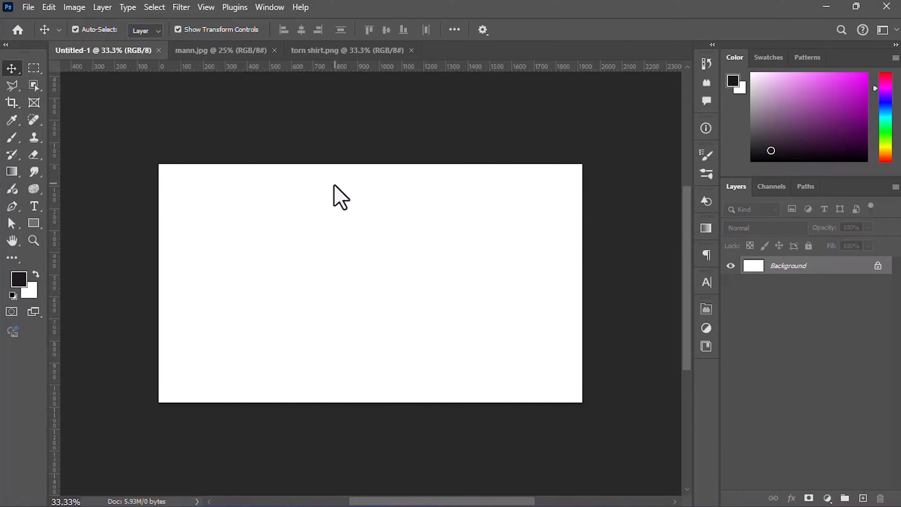
Step: Examine the source photo in mann.jpg and the shirt picture in torn shirt.png up close
click(245, 50)
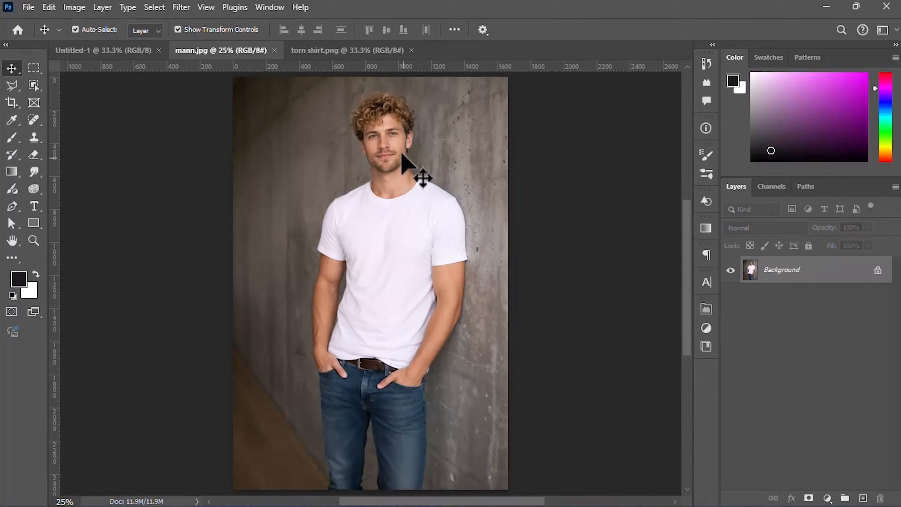
scroll(401, 152, up, 6)
drag(680, 217, 680, 211)
scroll(275, 273, down, 6)
scroll(282, 185, up, 7)
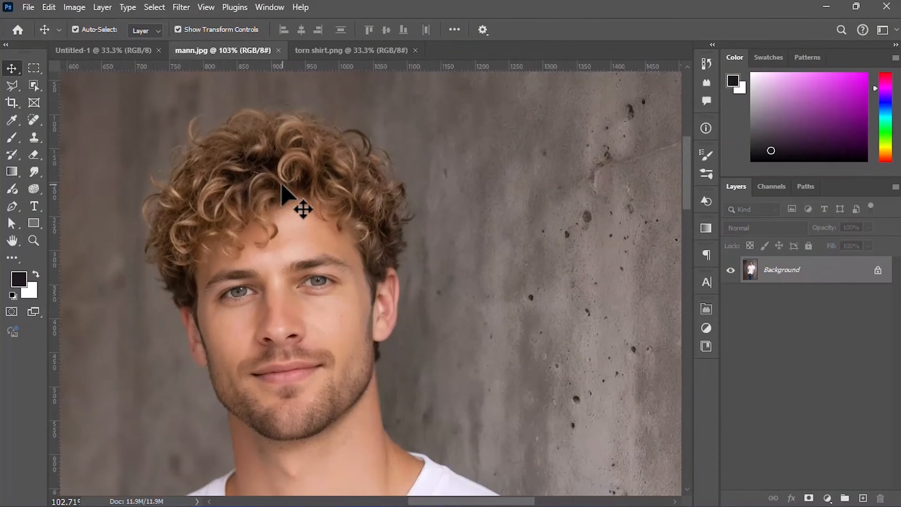
click(339, 53)
scroll(377, 220, up, 2)
scroll(346, 144, up, 1)
scroll(346, 144, down, 3)
Step: Examine the torn shirt, stains, arms and empty wallet in man 2.png up close
click(518, 51)
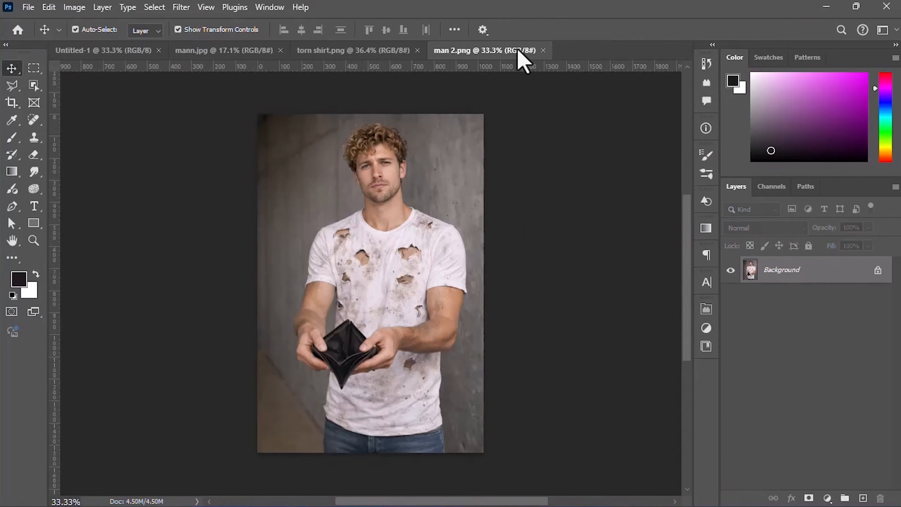
scroll(402, 217, up, 3)
scroll(354, 141, down, 3)
scroll(396, 339, up, 5)
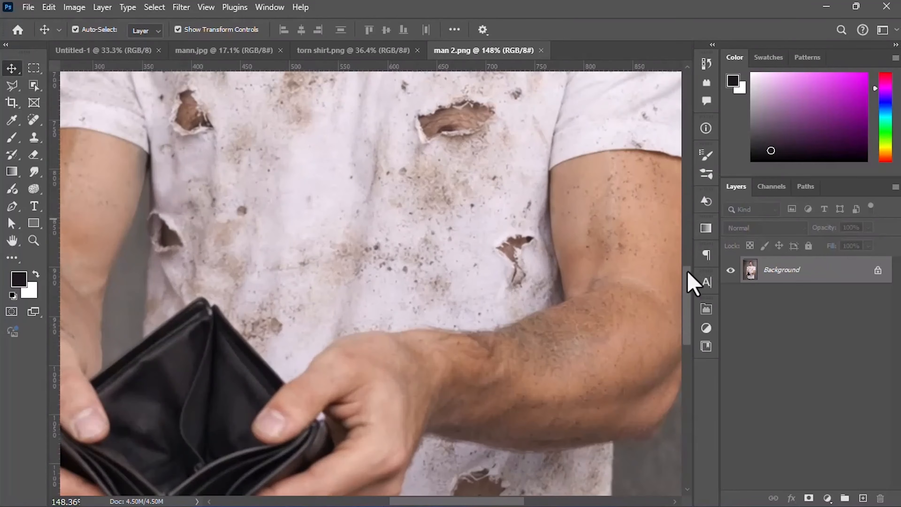
scroll(362, 141, up, 4)
drag(684, 276, 684, 254)
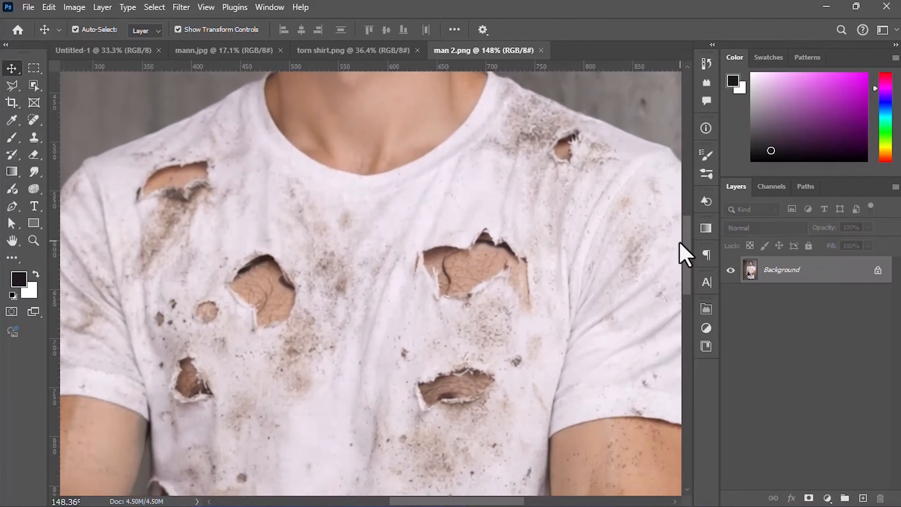
scroll(402, 195, down, 6)
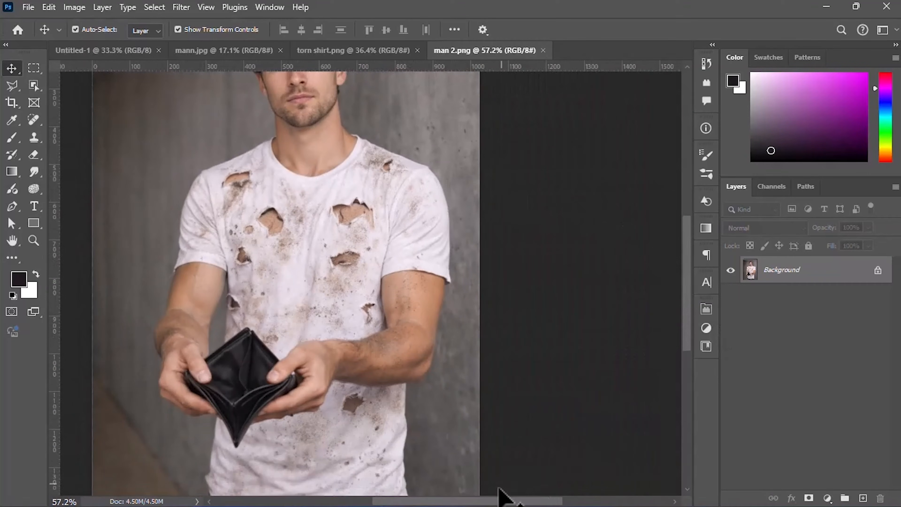
scroll(352, 301, left, 3)
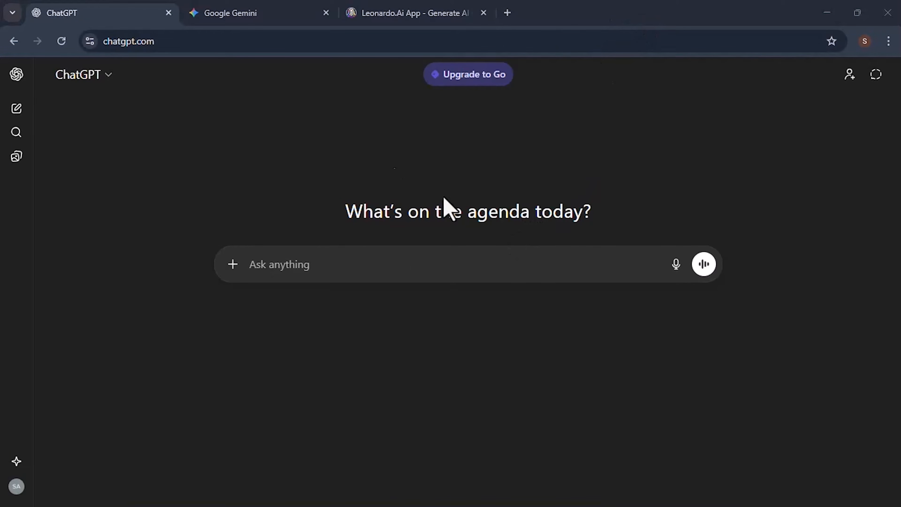
click(212, 8)
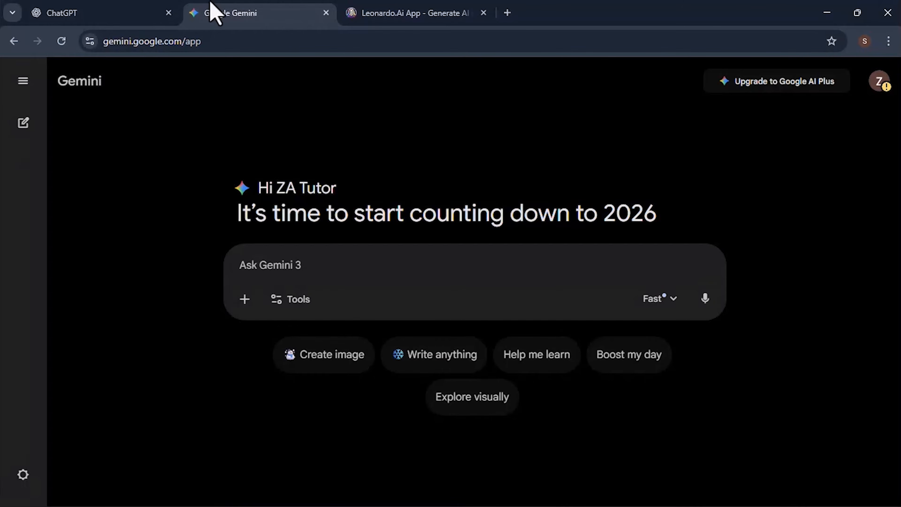
click(423, 11)
click(63, 4)
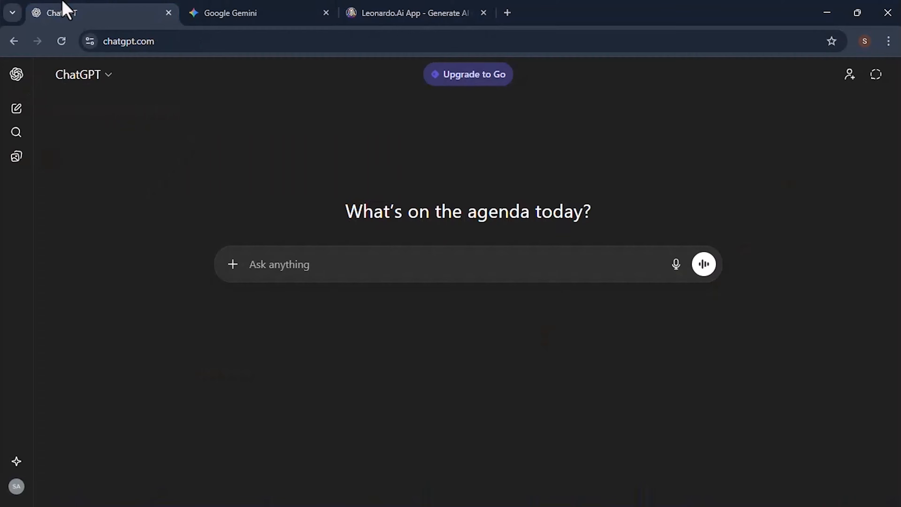
Step: Attach mann.jpg and torn shirt.png from the man shirt changing folder to a new ChatGPT prompt
click(233, 263)
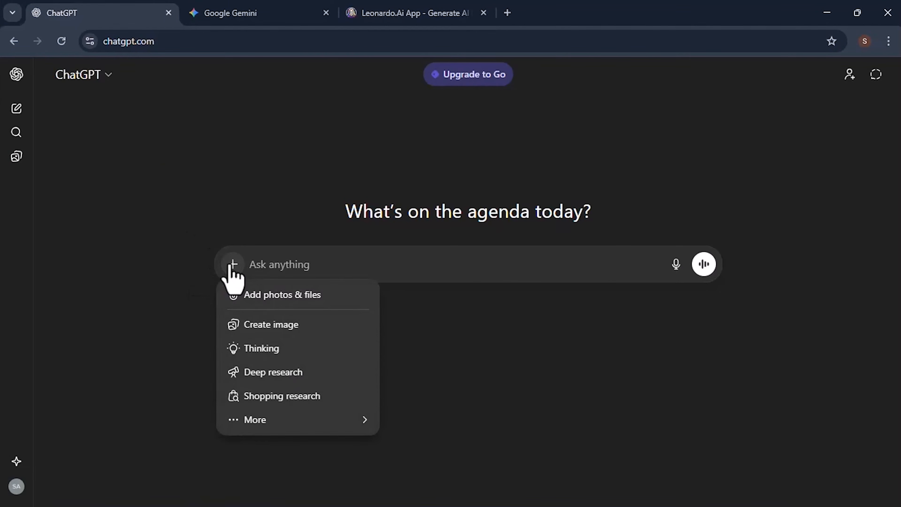
click(264, 299)
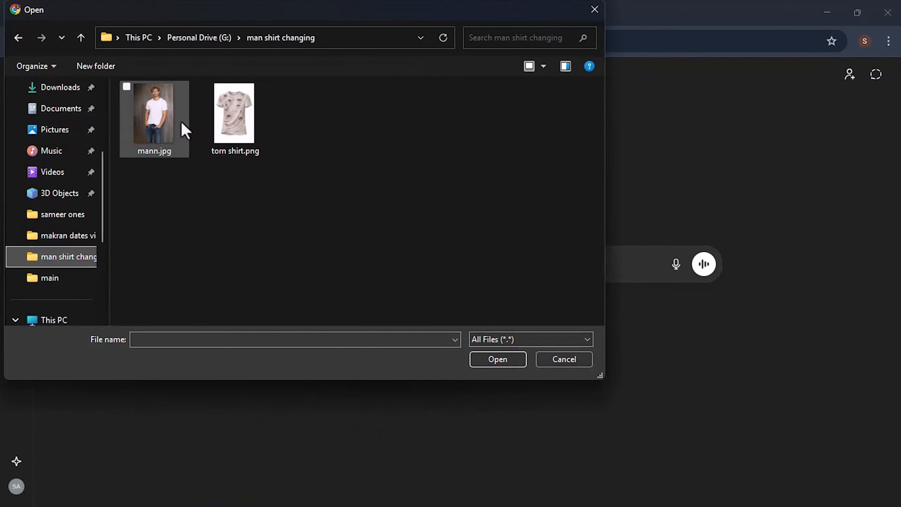
click(183, 128)
ctrl+click(248, 133)
click(485, 363)
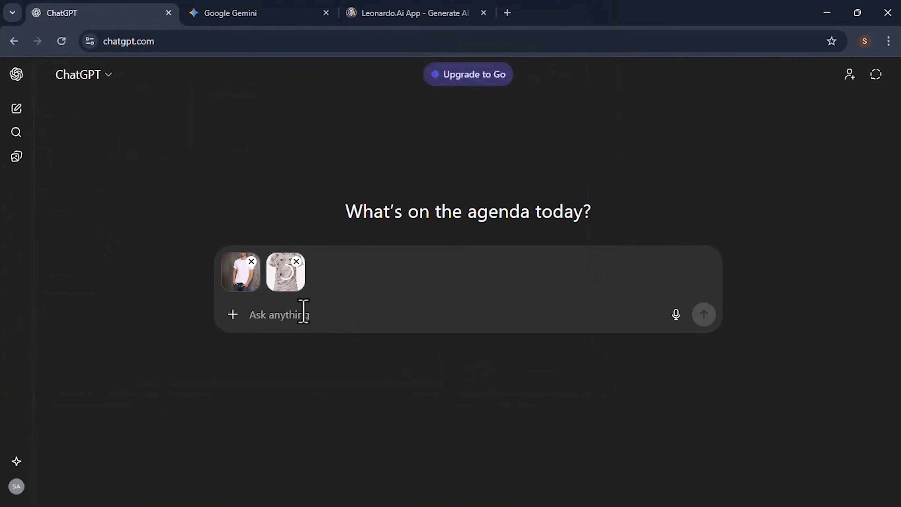
Step: Paste and send the prompt for a realistic photo of the man from image 1 wearing image 2's torn t-shirt and holding an empty wallet
key(ctrl+v)
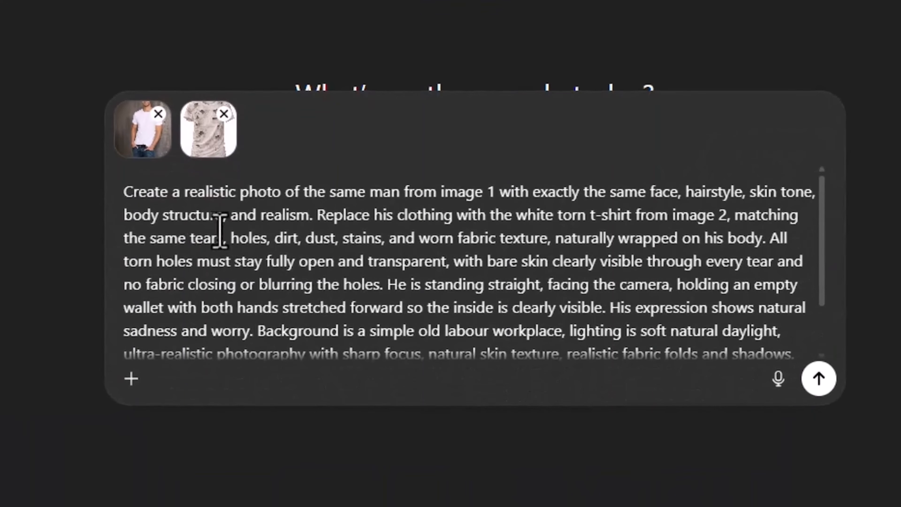
scroll(766, 195, down, 2)
scroll(824, 228, up, 1)
scroll(416, 192, up, 2)
drag(697, 199, 720, 318)
click(718, 297)
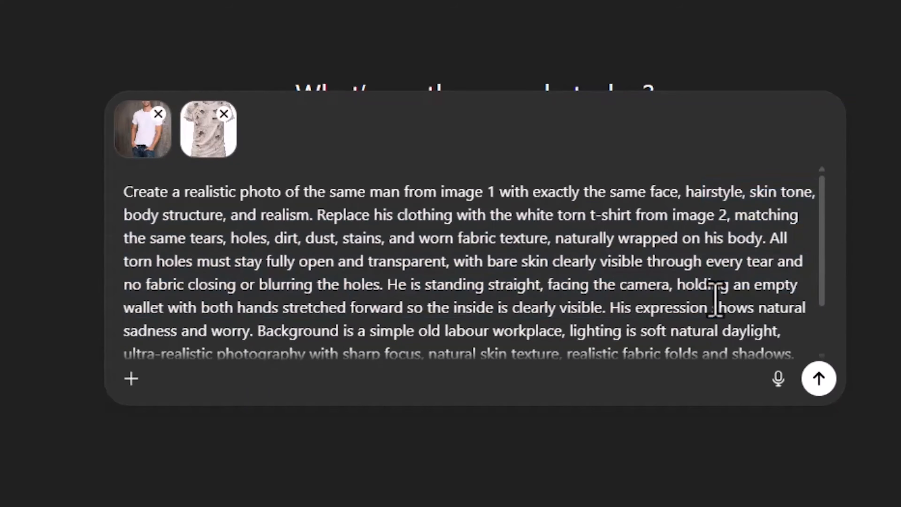
scroll(718, 298, down, 3)
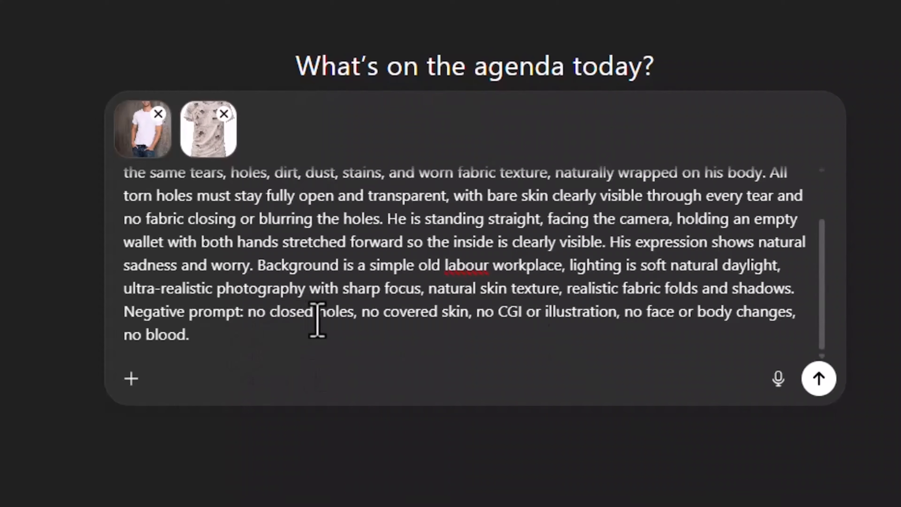
click(819, 378)
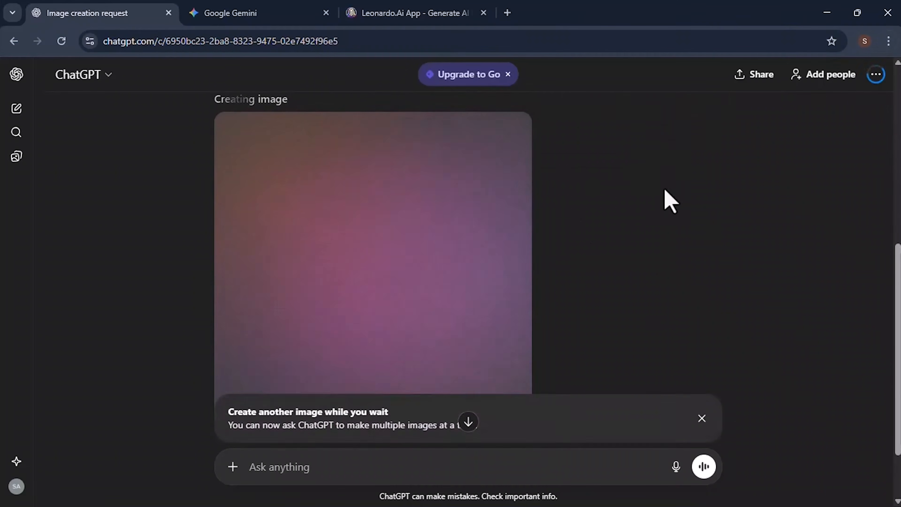
Step: Dismiss the notice about creating another image, download the generated photo and open the downloaded file
click(702, 419)
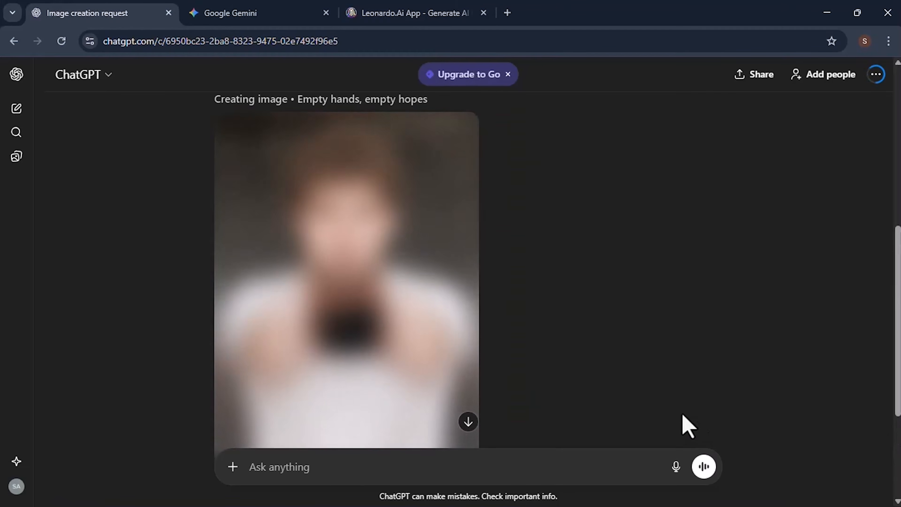
scroll(482, 308, down, 2)
scroll(476, 300, up, 1)
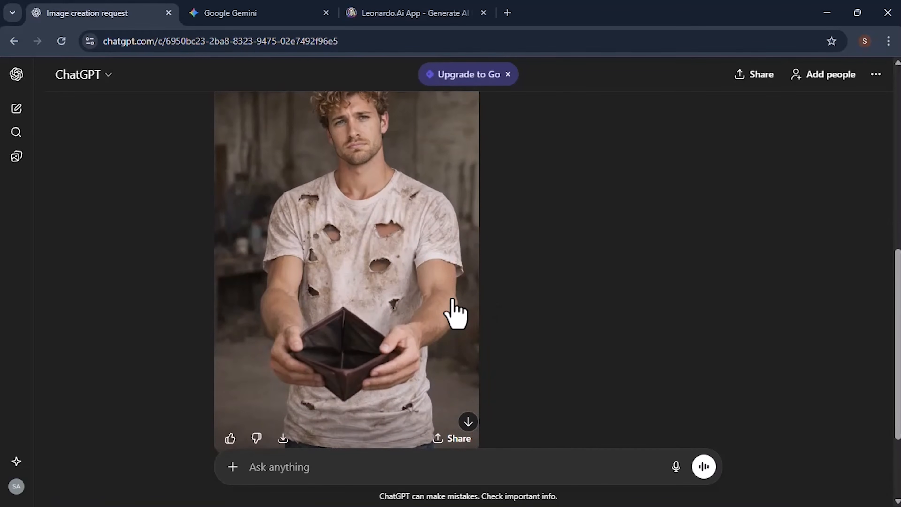
click(280, 436)
click(698, 80)
click(712, 103)
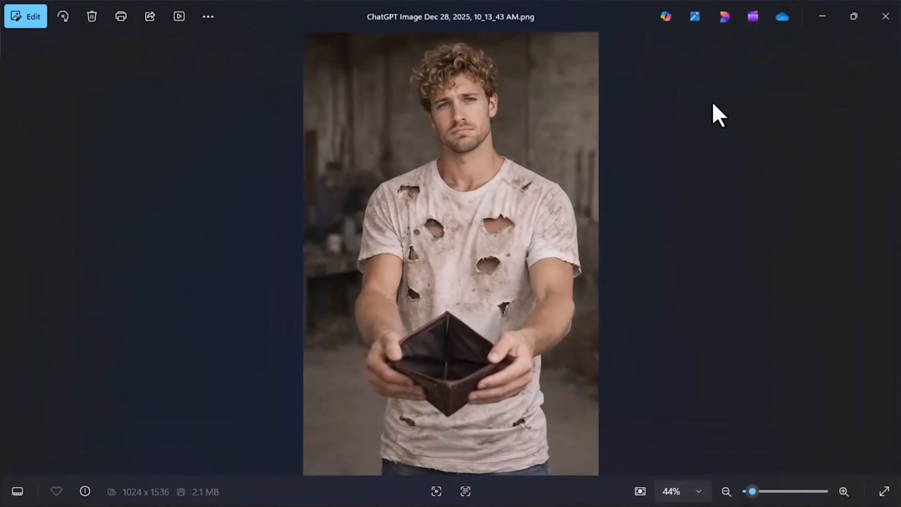
Step: Examine the face, shirt holes and wallet in the downloaded image up close, and close the image viewer
scroll(511, 138, up, 5)
scroll(511, 139, down, 5)
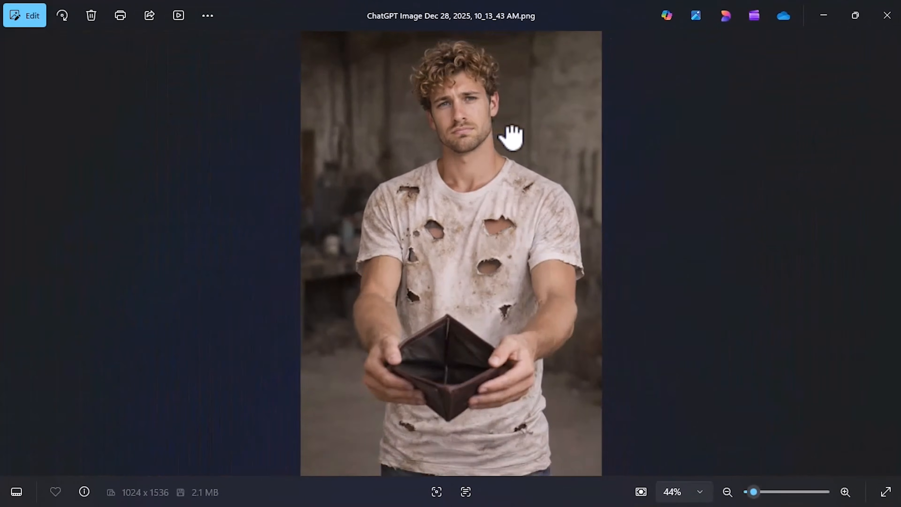
scroll(459, 341, up, 2)
scroll(457, 355, up, 3)
scroll(459, 356, down, 3)
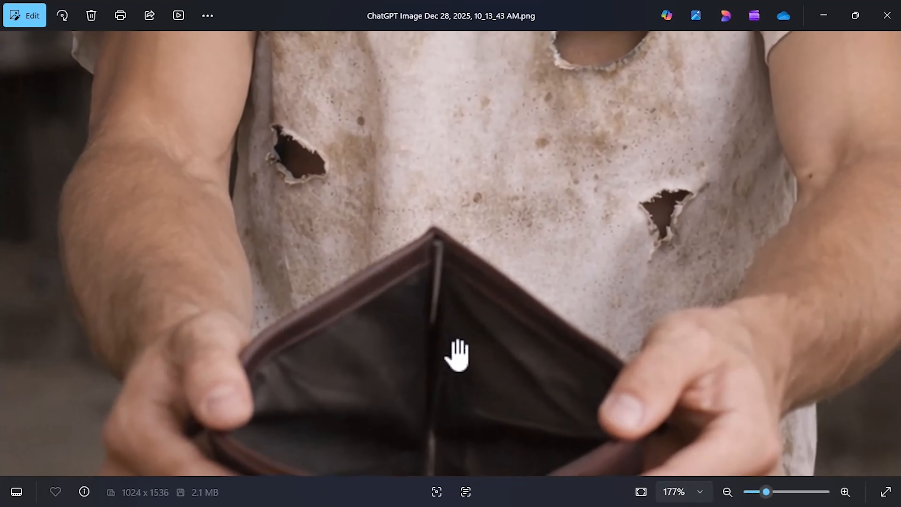
scroll(560, 151, up, 4)
scroll(559, 151, down, 6)
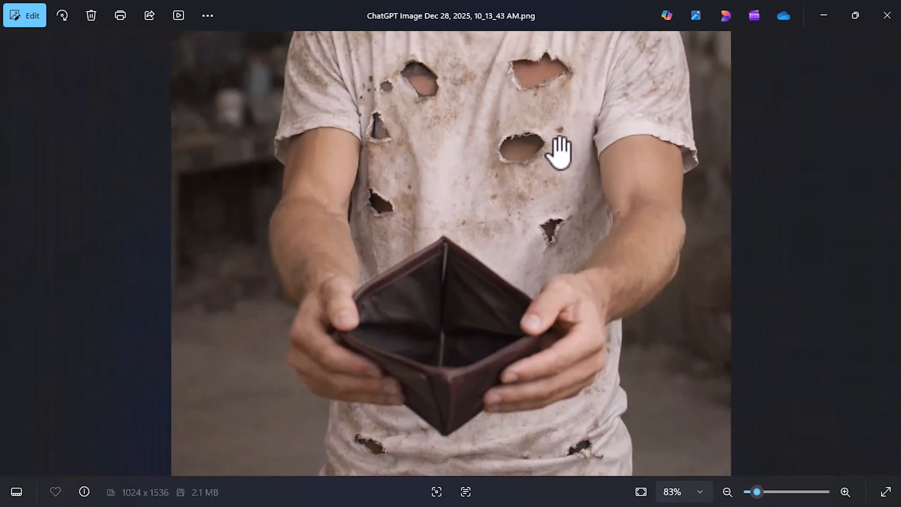
scroll(483, 120, up, 4)
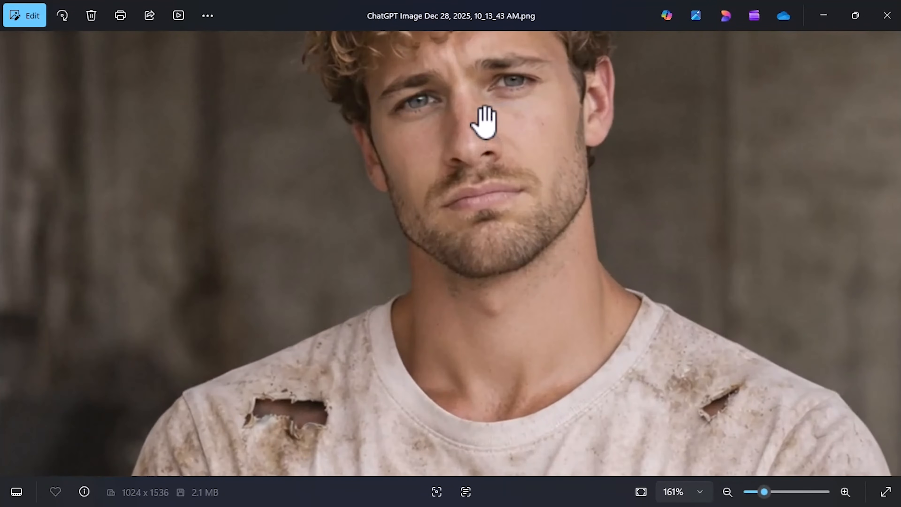
scroll(483, 121, down, 5)
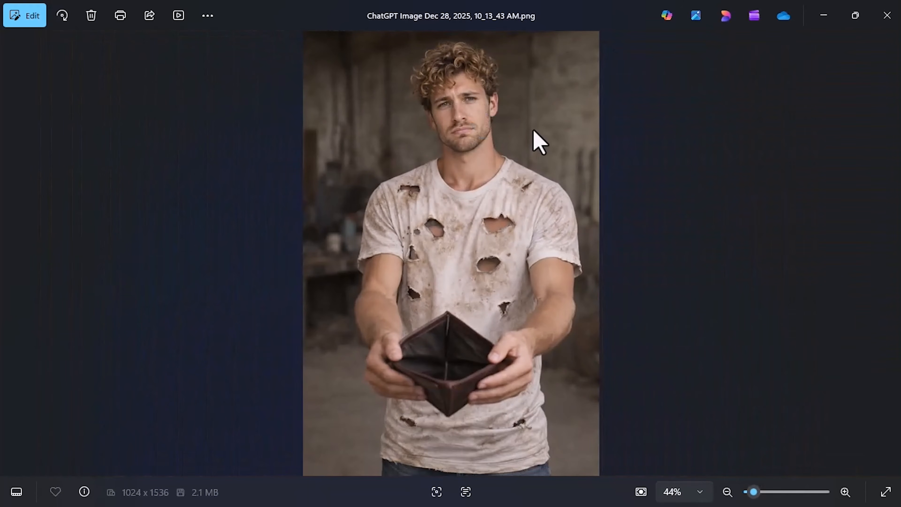
double_click(563, 25)
click(757, 108)
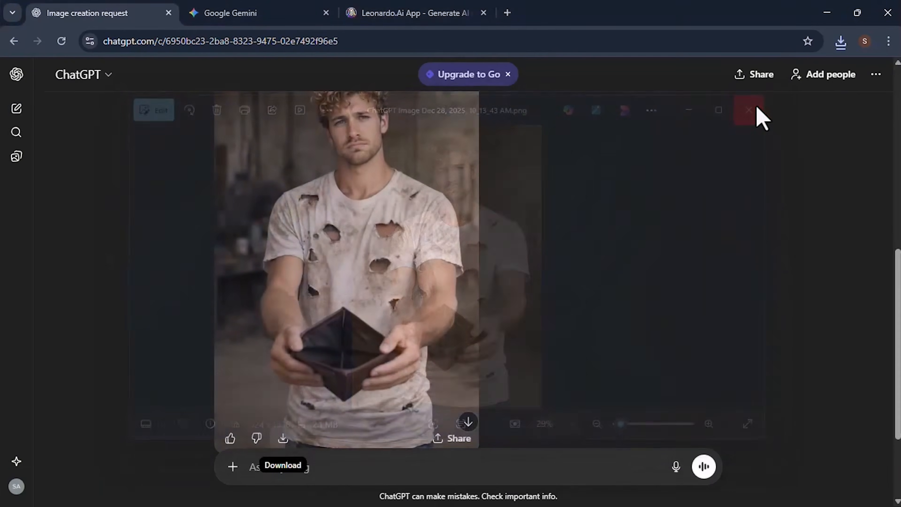
scroll(430, 241, down, 2)
scroll(429, 241, up, 1)
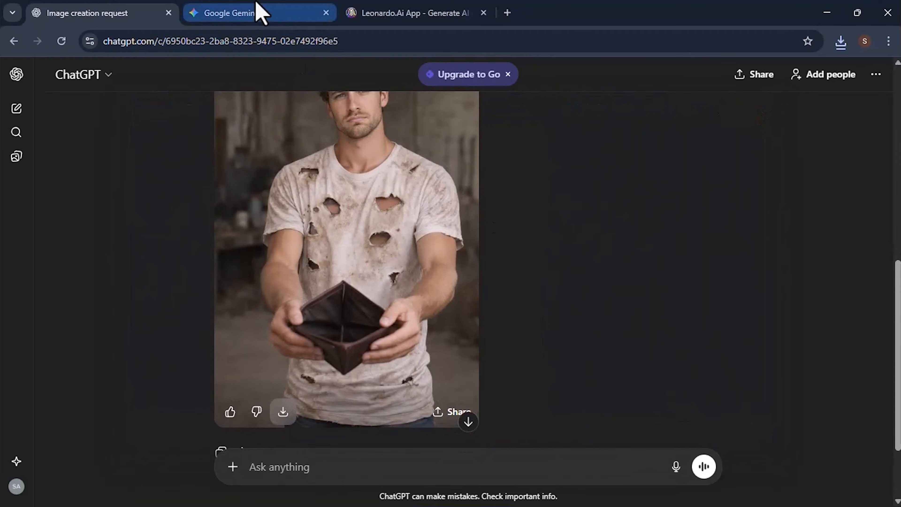
Step: Switch to Gemini and attach mann.jpg and torn shirt.png to a new prompt
click(261, 12)
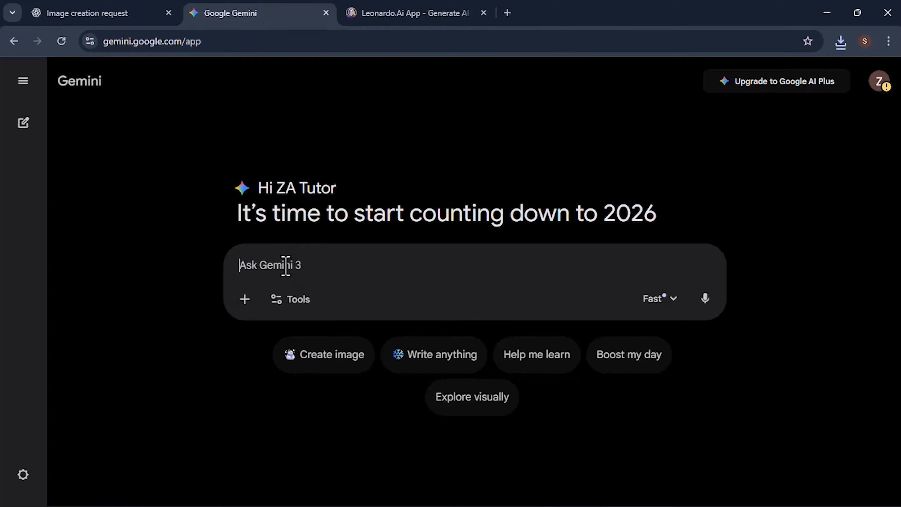
click(245, 299)
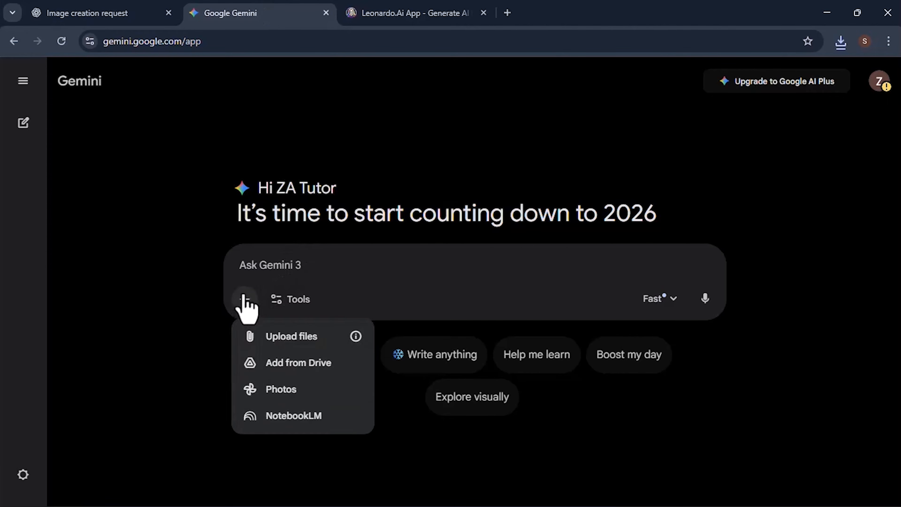
click(288, 339)
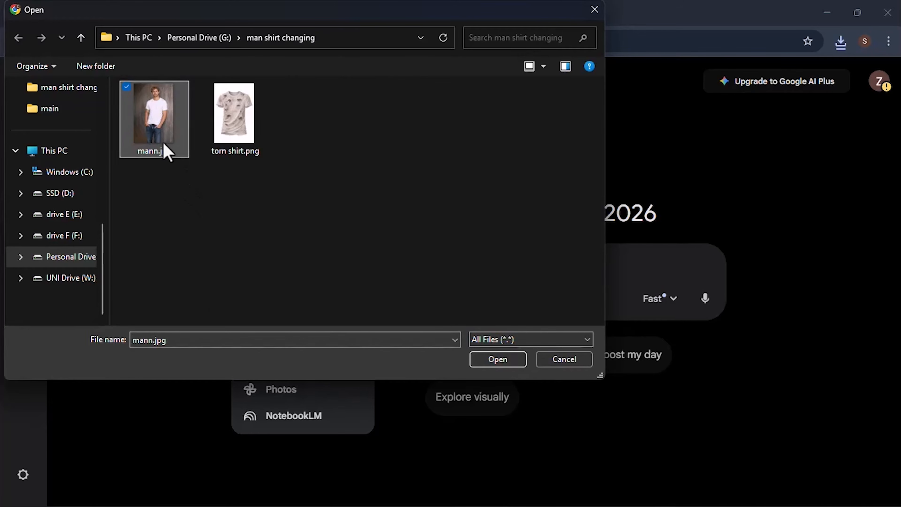
ctrl+click(226, 131)
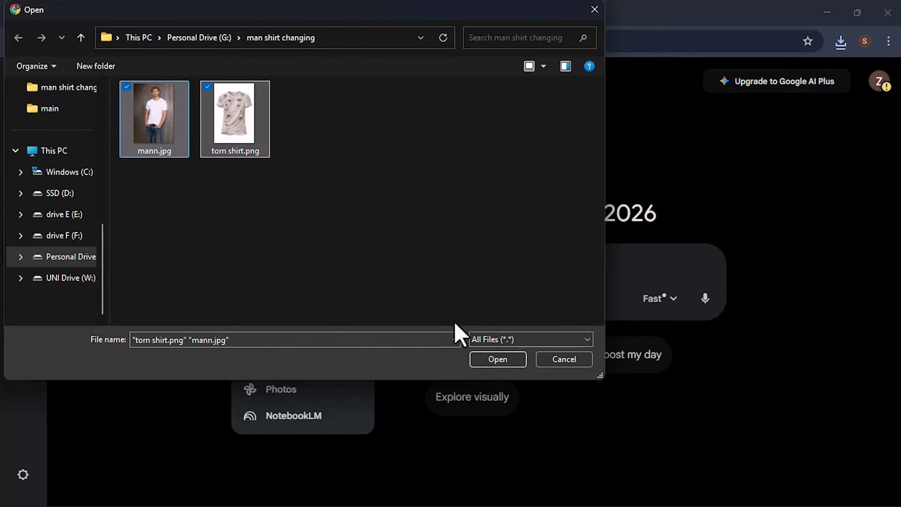
click(496, 360)
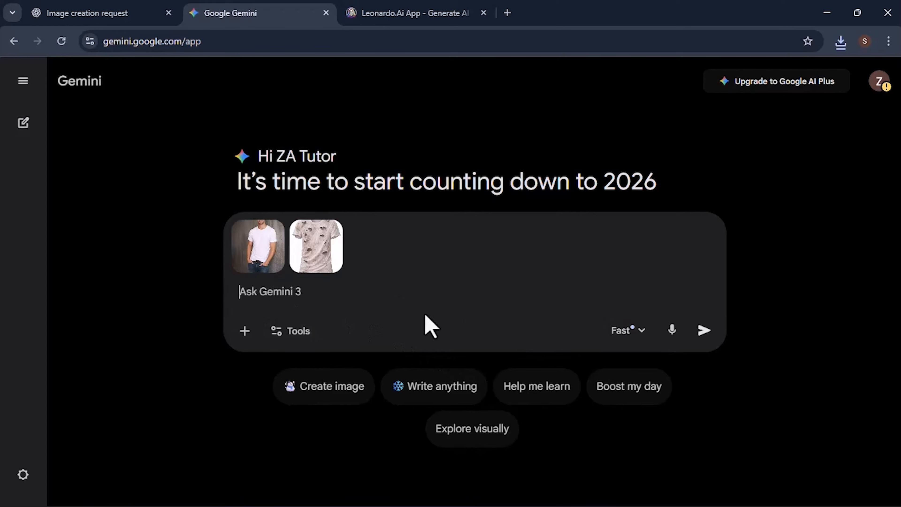
Step: Enter the same torn t-shirt and empty wallet photo prompt, with image creation turned on and the Fast model selected
text(Create a realistic photo of the same man from image 1 with exactly the same face, hairstyle, skin tone, body structure, and realism. Replace his clothing with the white torn t-shirt from image 2, matching the same tears, holes, dirt, dust, stains, and worn fabric texture, naturally wrapped on his body. All torn holes must stay fully open and transparent, with bare skin clearly visible through every tear and no fabric closing or blurring the holes. He is standing straight, facing the camera, holding an empty wallet with both hands stretched forward so the inside is clearly visible. His expression shows natural sadness and worry. Background is a simple old labour workplace, lighting is soft natural daylight, ultra-realistic photography with sharp focus, natural skin texture, realistic fabric folds and shadows. Negative prompt: no closed holes, no covered skin, no CGI or illustration, no face or body changes, no blood.)
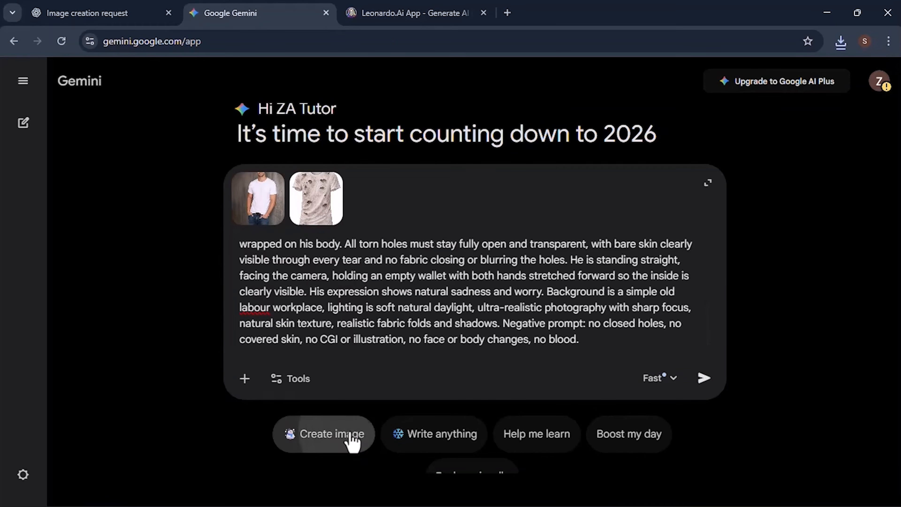
click(350, 441)
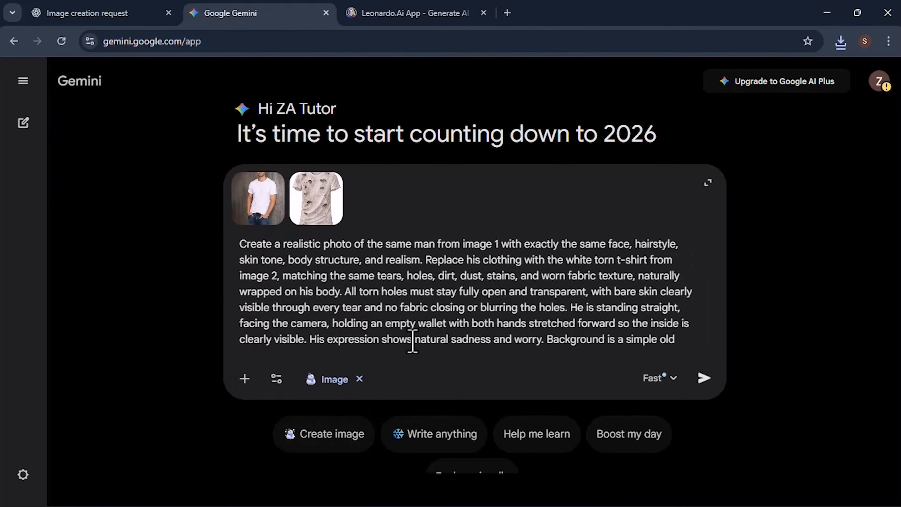
click(653, 379)
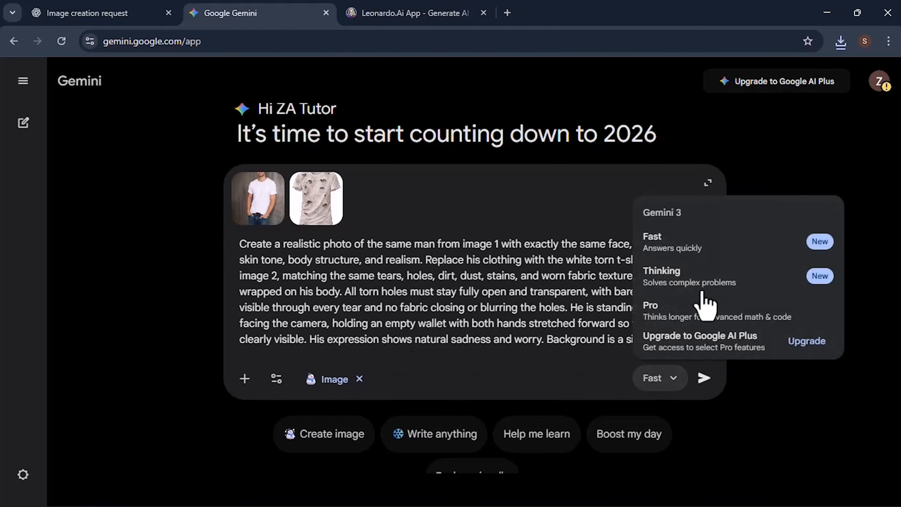
click(725, 250)
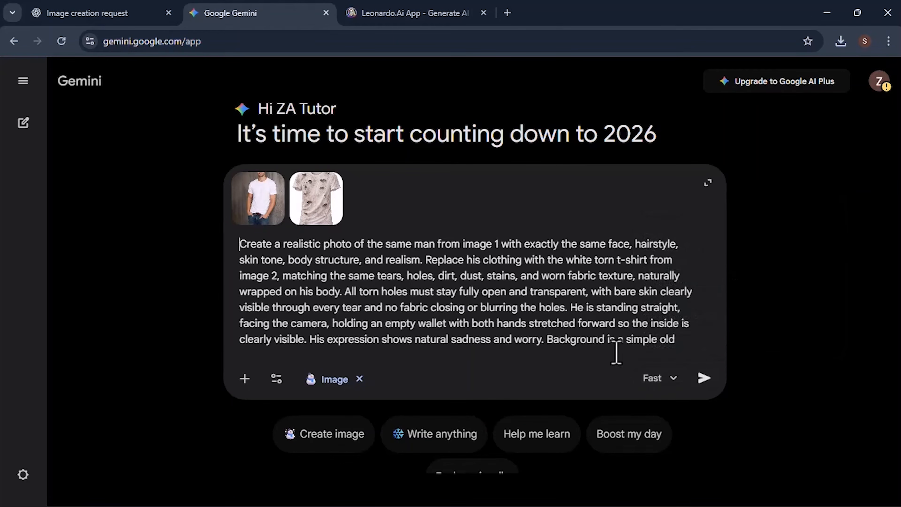
Step: Submit the torn t-shirt prompt, download the generated photo and open the downloaded file
click(703, 378)
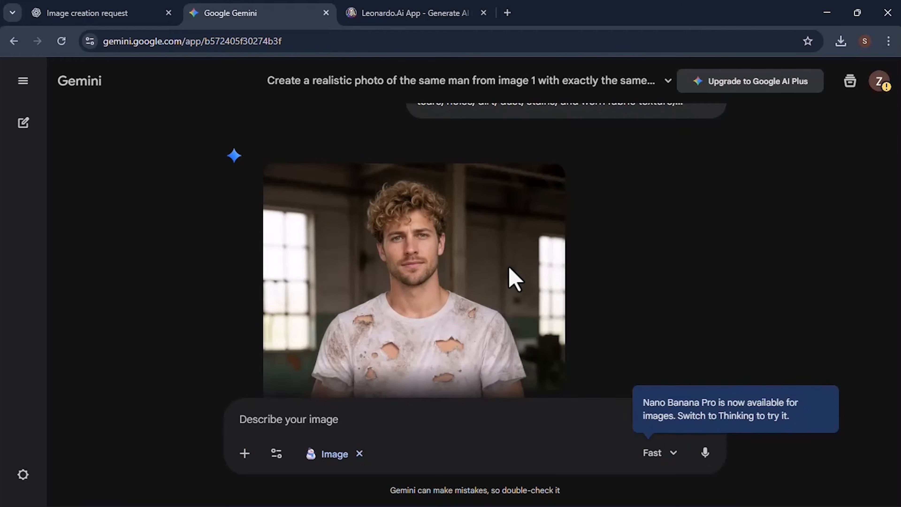
scroll(504, 248, down, 2)
scroll(507, 258, up, 1)
click(544, 114)
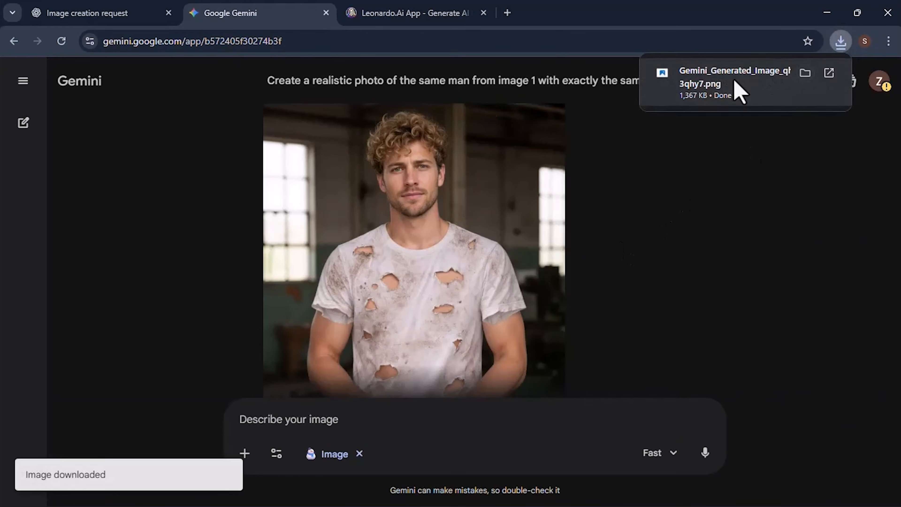
click(739, 91)
click(734, 101)
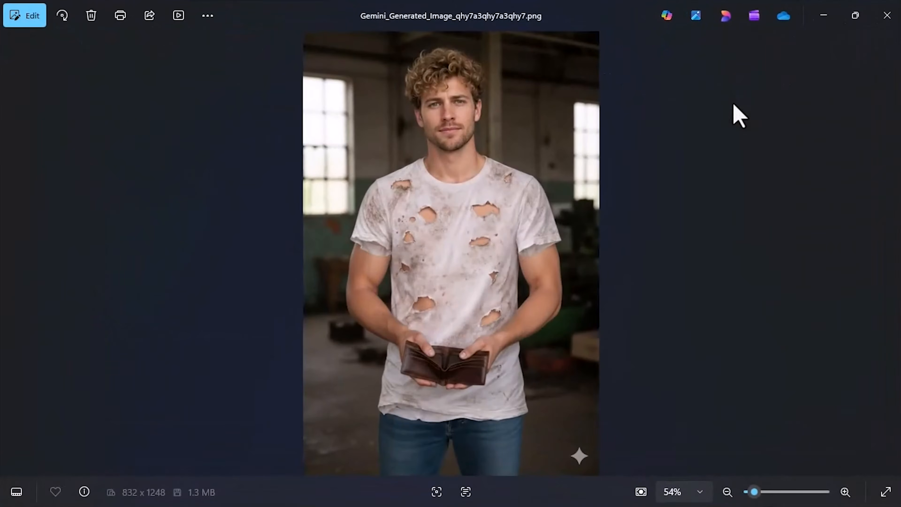
Step: Examine the face, the shirt holes and the hands with the wallet in the Gemini image up close, and close the image viewer
scroll(470, 100, up, 8)
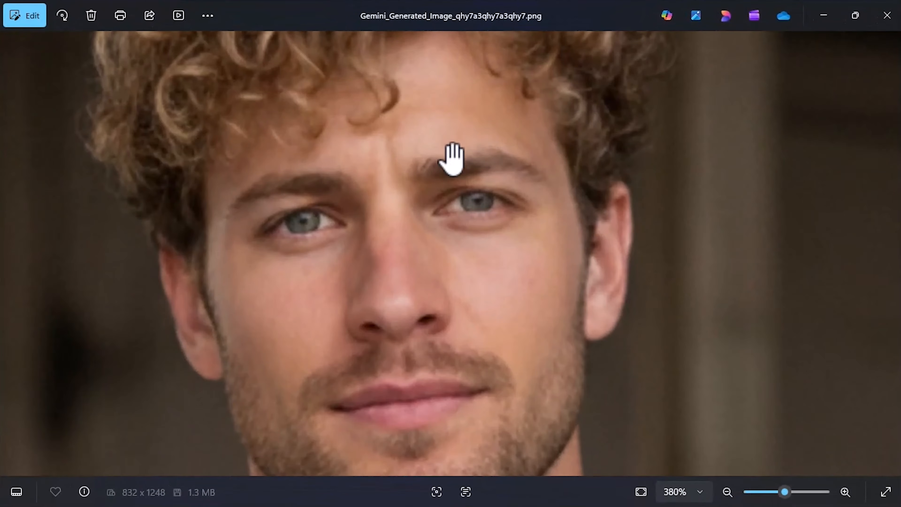
scroll(452, 158, down, 4)
scroll(450, 186, down, 3)
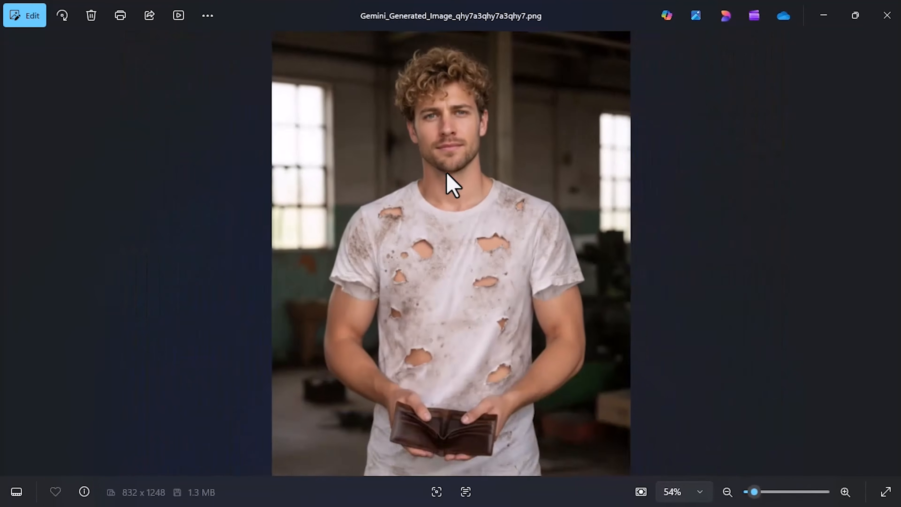
scroll(470, 301, up, 5)
scroll(469, 302, down, 3)
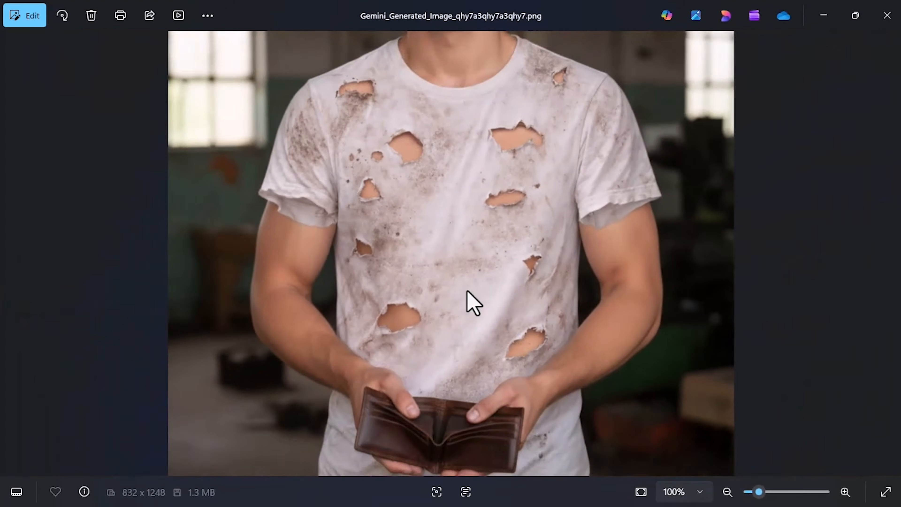
scroll(468, 302, up, 5)
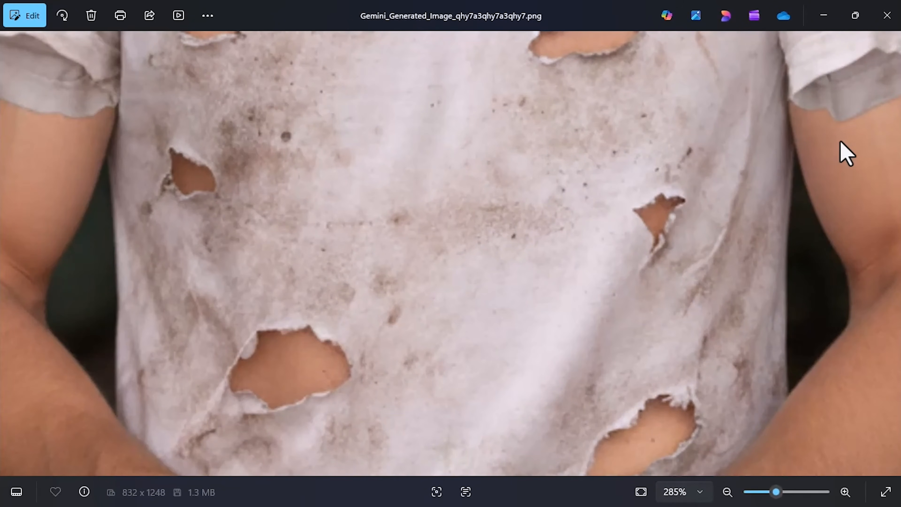
scroll(846, 153, down, 2)
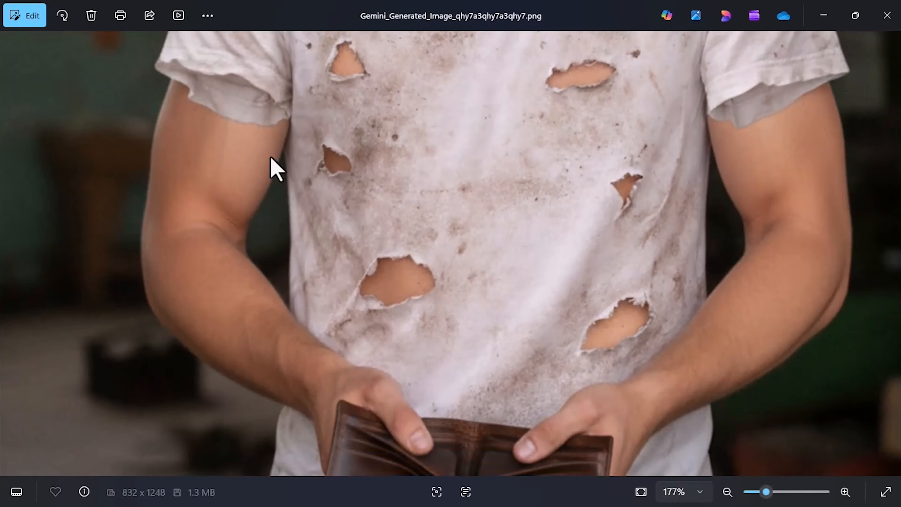
scroll(330, 167, down, 3)
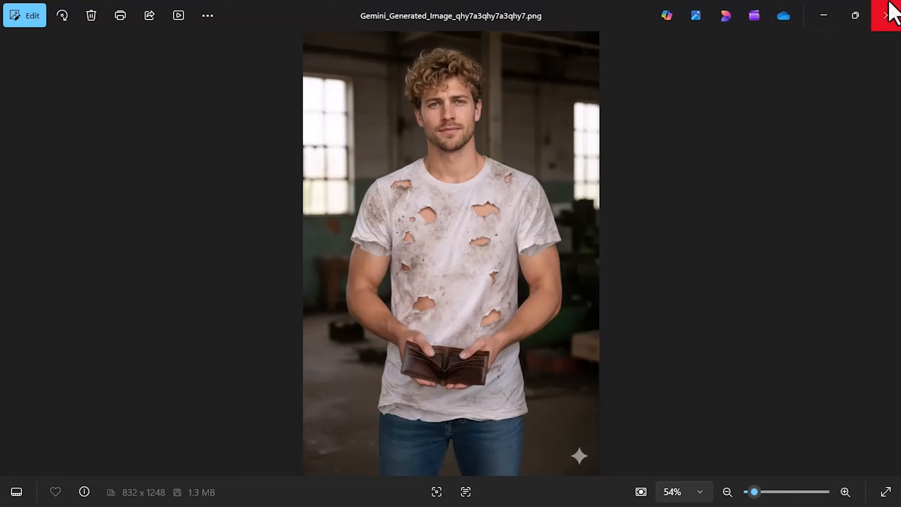
click(890, 8)
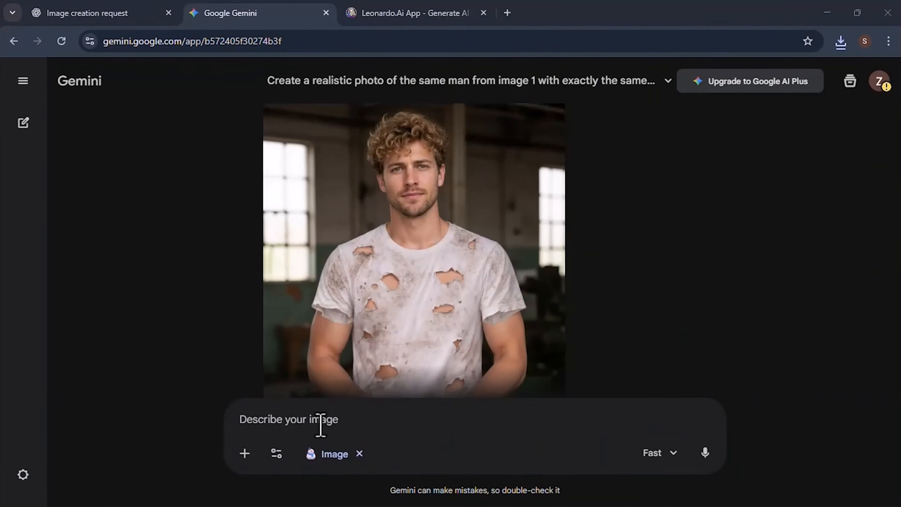
Step: Submit the same torn t-shirt and empty wallet prompt again with the Pro model, and review the newly generated photo
text(Create a realistic photo of the same man from image 1 with exactly the same face, hairstyle, skin tone, body structure, and realism. Replace his clothing with the white torn t-shirt from image 2, matching the same tears, holes, dirt, dust, stains, and worn fabric texture, naturally wrapped on his body. All torn holes must stay fully open and transparent, with bare skin clearly visible through every tear and no fabric closing or blurring the holes. He is standing straight, facing the camera, holding an empty wallet with both hands stretched forward so the inside is clearly visible. His expression shows natural sadness and worry. Background is a simple old labour workplace, lighting is soft natural daylight, ultra-realistic photography with sharp focus, natural skin texture, realistic fabric folds and shadows. Negative prompt: no closed holes, no covered skin, no CGI or illustration, no face or body changes, no blood.)
scroll(336, 408, up, 3)
scroll(336, 408, down, 3)
click(667, 457)
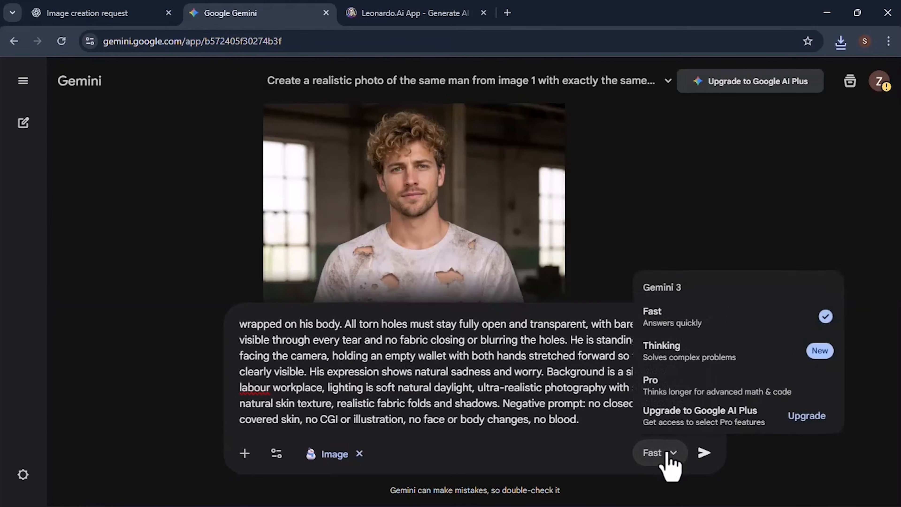
click(669, 395)
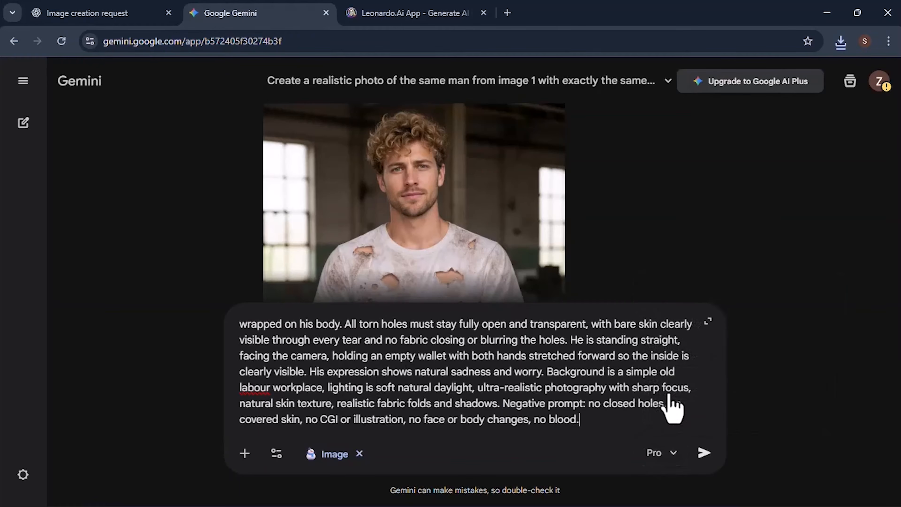
click(702, 454)
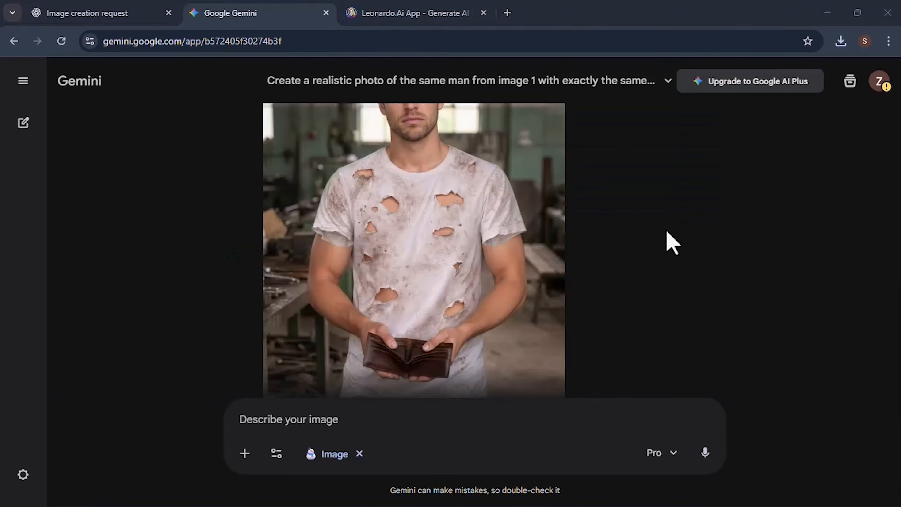
scroll(672, 266, up, 5)
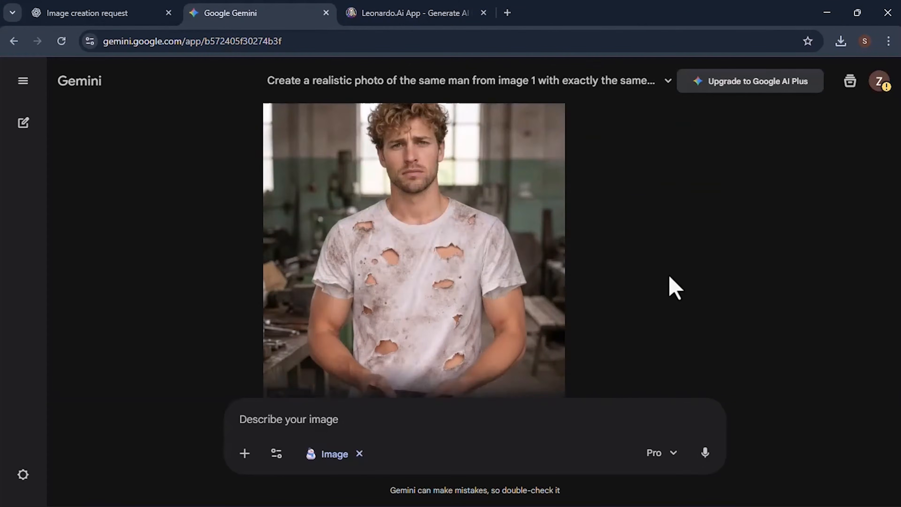
scroll(673, 287, down, 5)
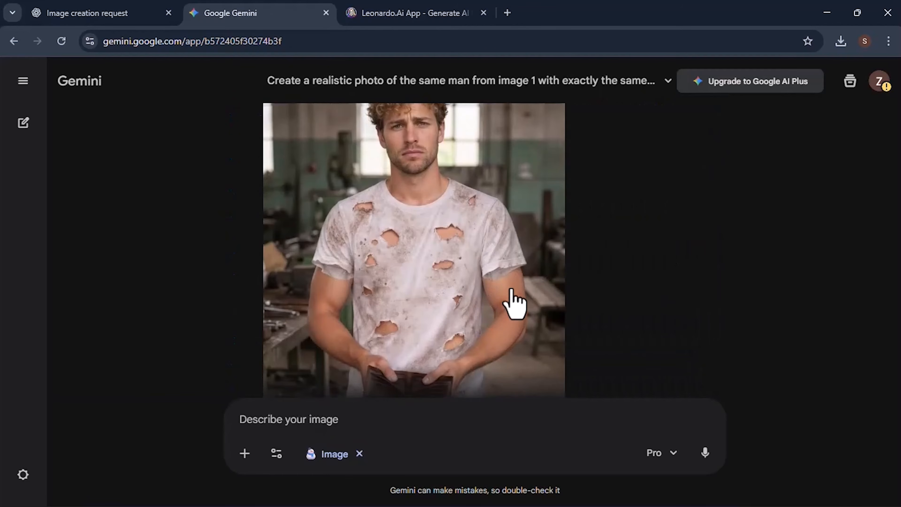
scroll(513, 302, down, 4)
scroll(509, 271, up, 5)
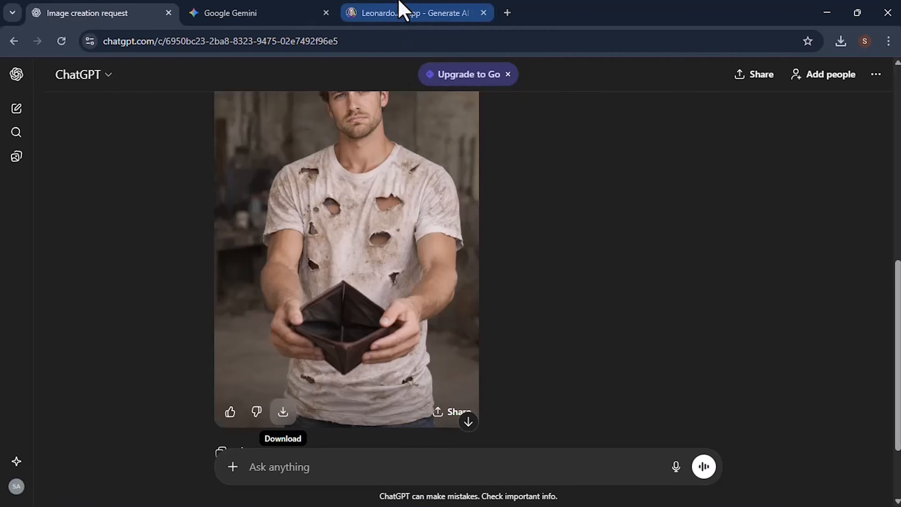
Step: Switch to Leonardo.Ai, open the Universal Upscaler and upload ChatGPT Image Dec 28, 2025, 10_13_43 AM.png as the source image
click(402, 13)
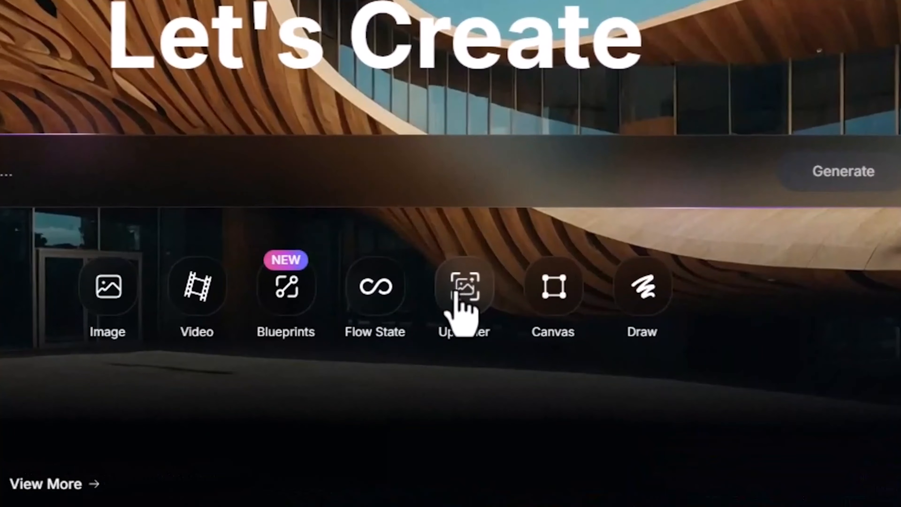
click(455, 297)
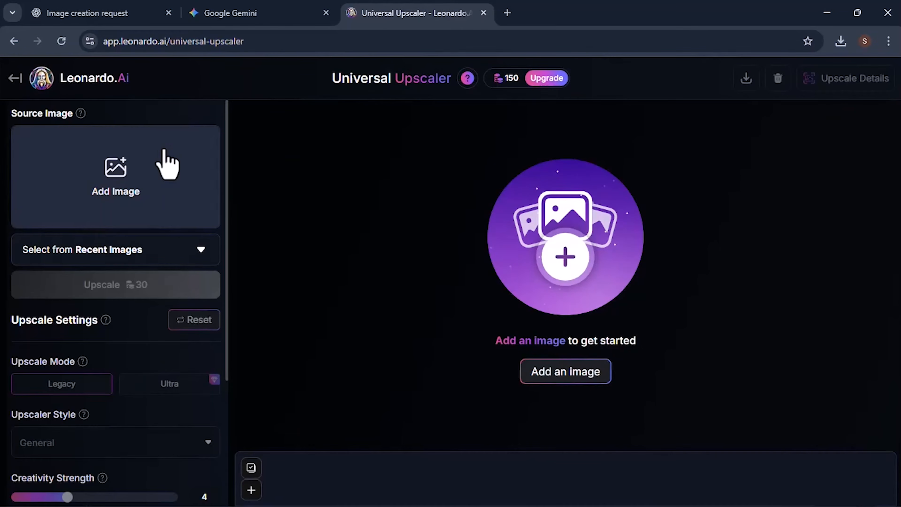
click(167, 165)
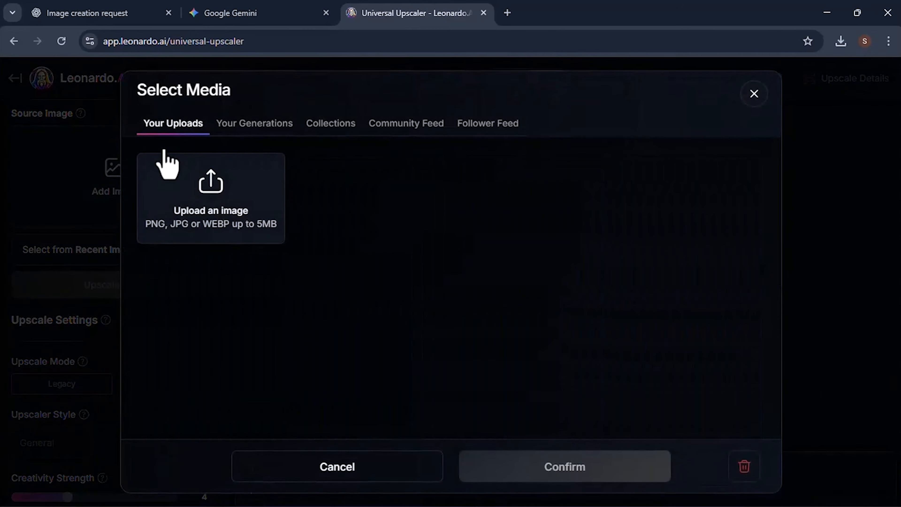
click(240, 228)
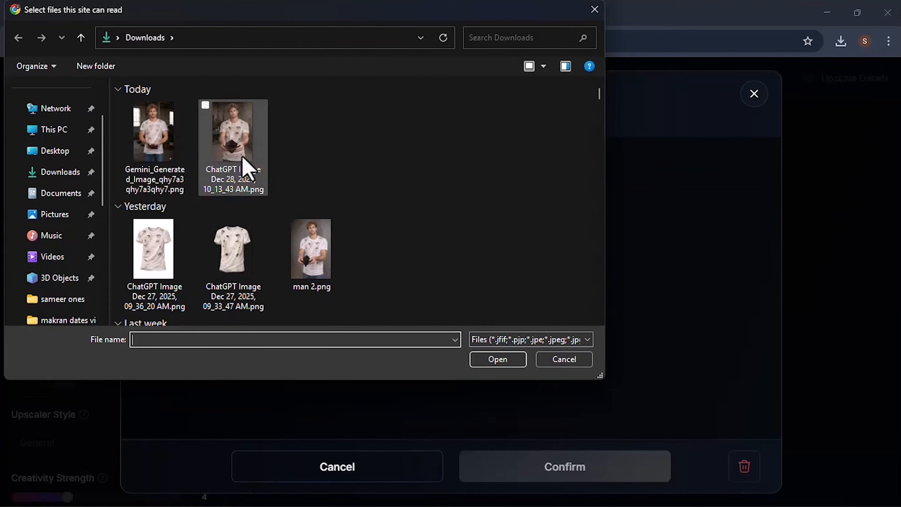
click(244, 165)
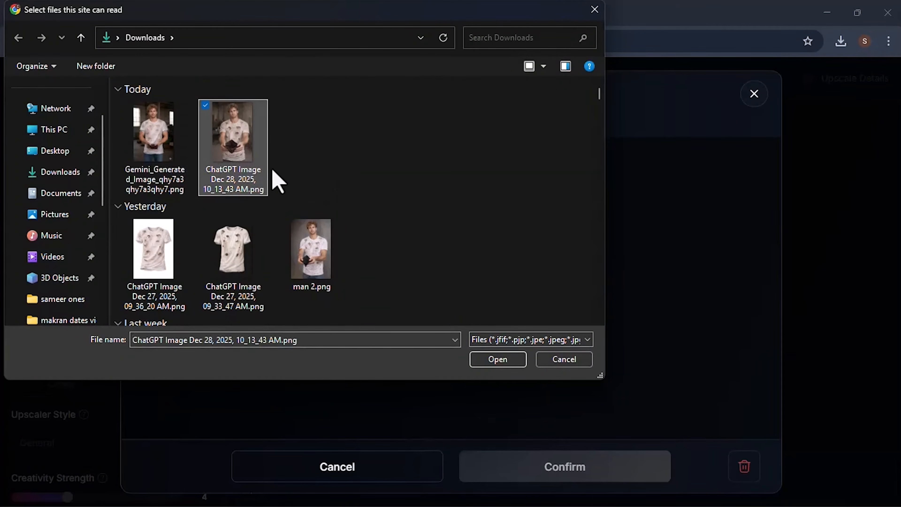
click(497, 360)
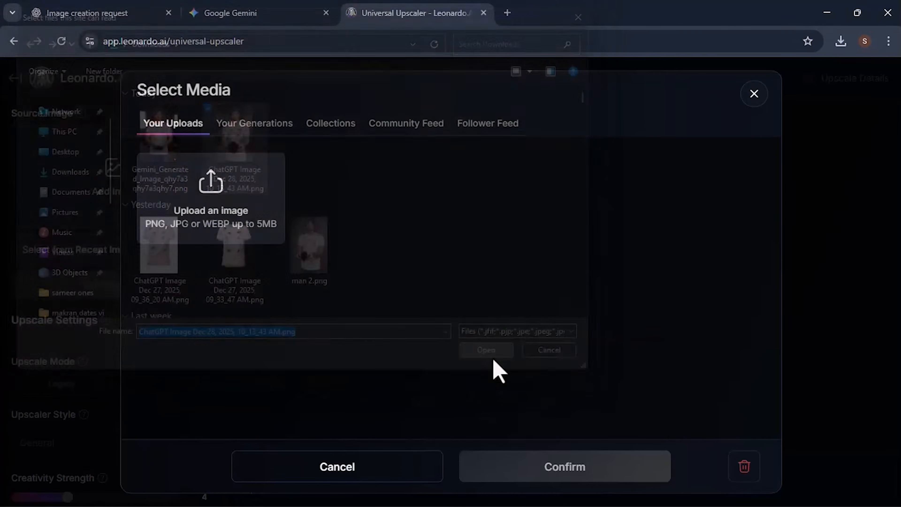
Step: Set the upscale multiplier to 1.75x and start upscaling the image
scroll(193, 294, down, 5)
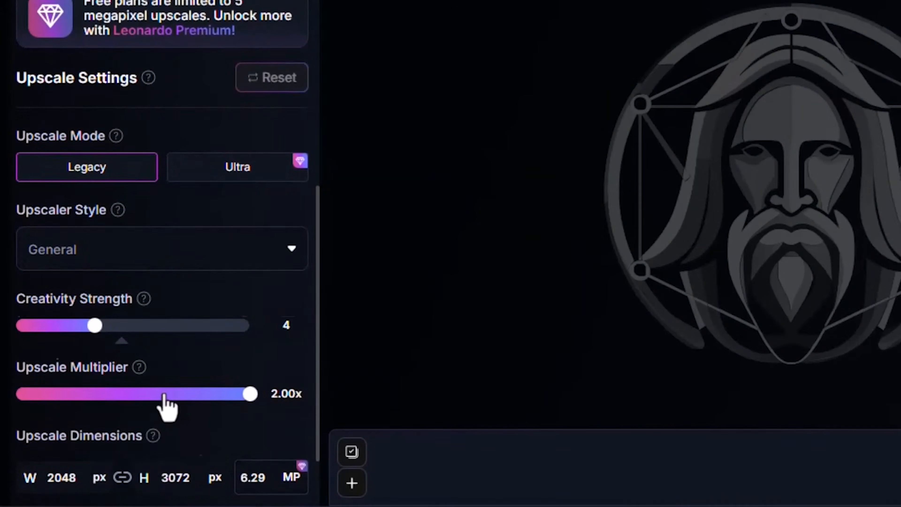
click(164, 394)
scroll(164, 394, down, 2)
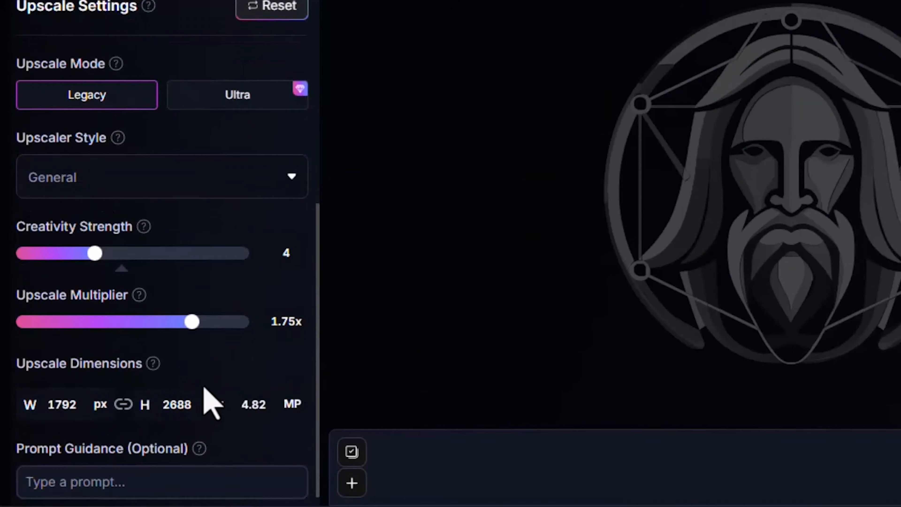
scroll(202, 383, up, 6)
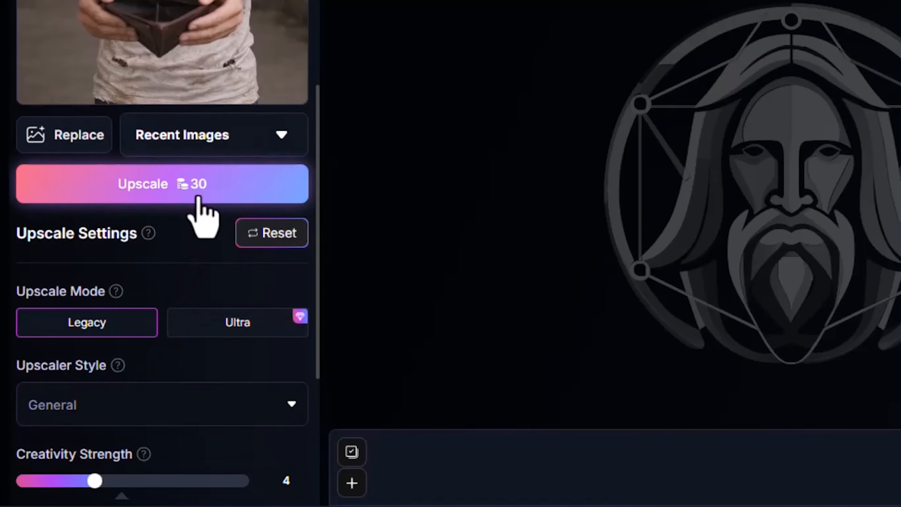
click(198, 199)
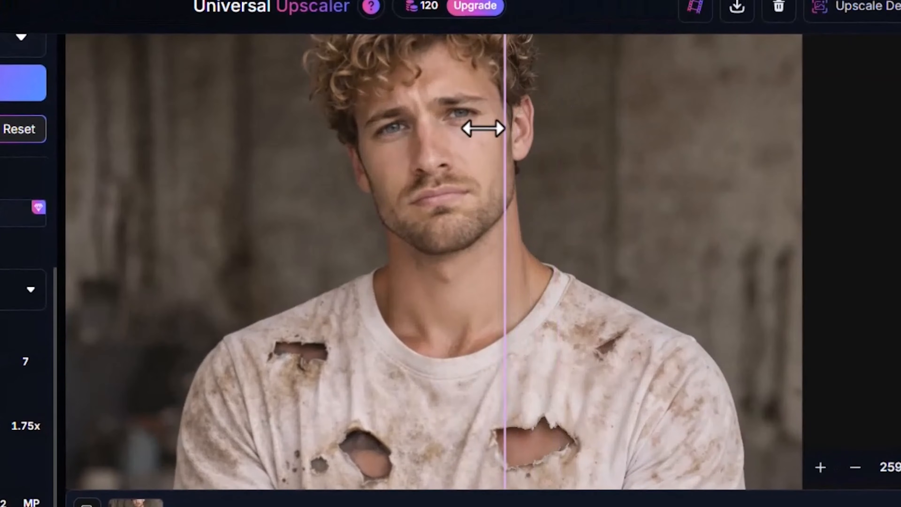
Step: Compare the man's face before and after upscaling up close, and download the upscaled image
drag(483, 129, 332, 217)
scroll(455, 230, up, 5)
scroll(455, 229, up, 1)
scroll(332, 217, up, 4)
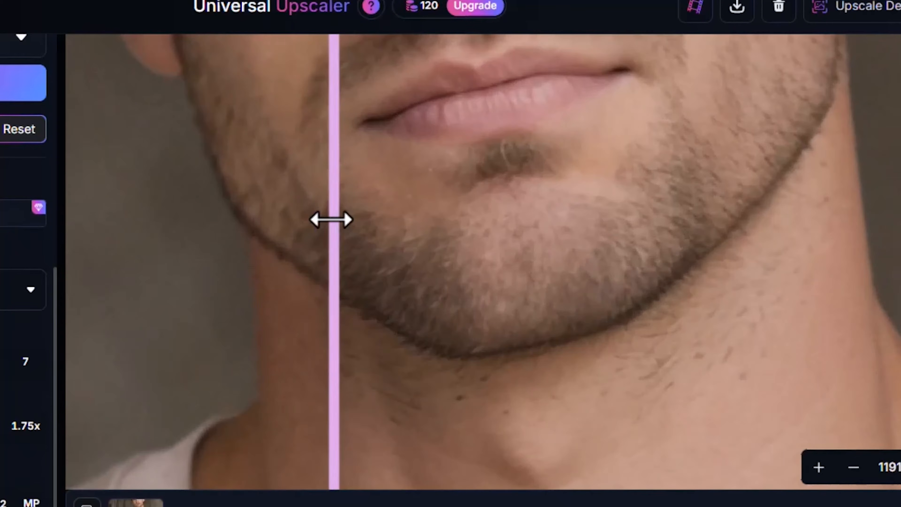
scroll(331, 217, down, 9)
drag(368, 67, 368, 80)
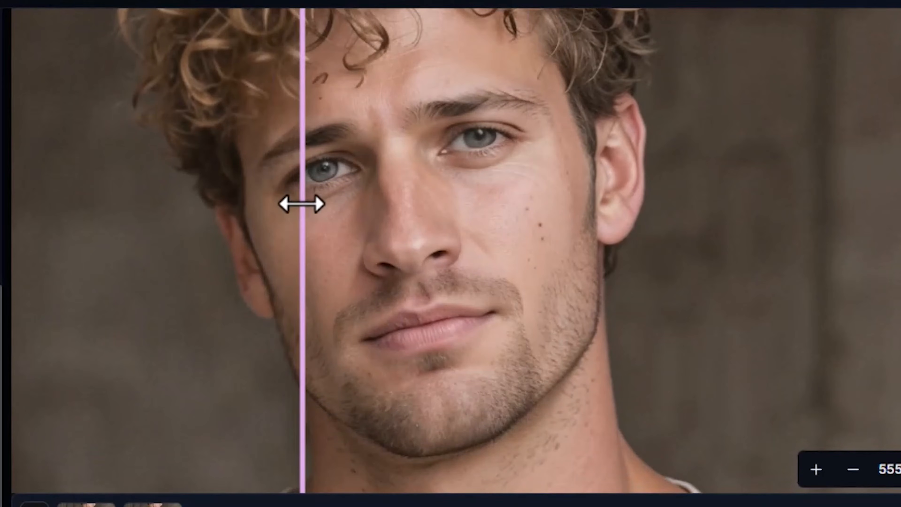
drag(301, 204, 123, 177)
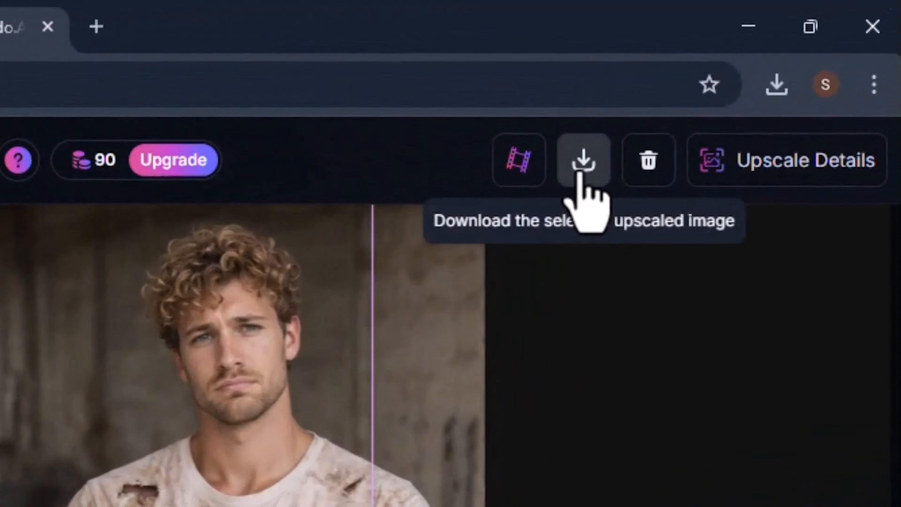
click(720, 93)
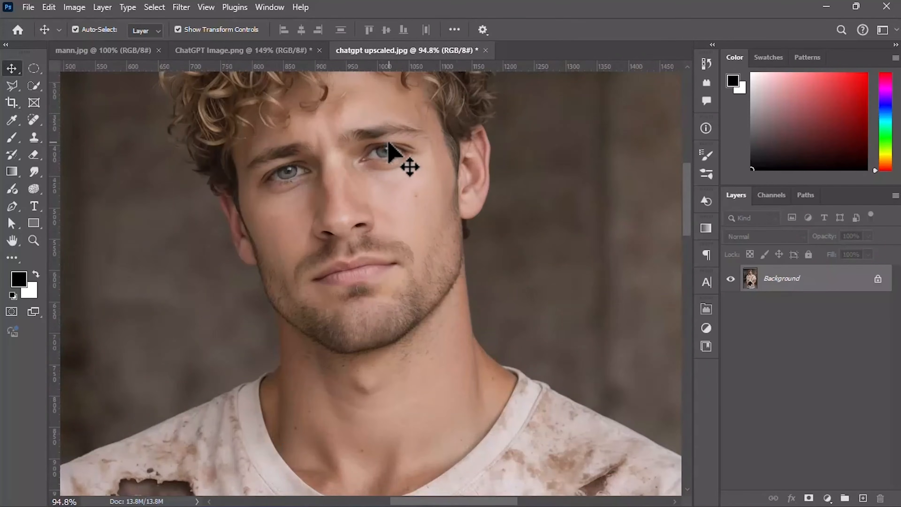
Step: In Photoshop, go to the ChatGPT Image.png document, duplicate its Background layer and copy the duplicate
scroll(388, 144, down, 1)
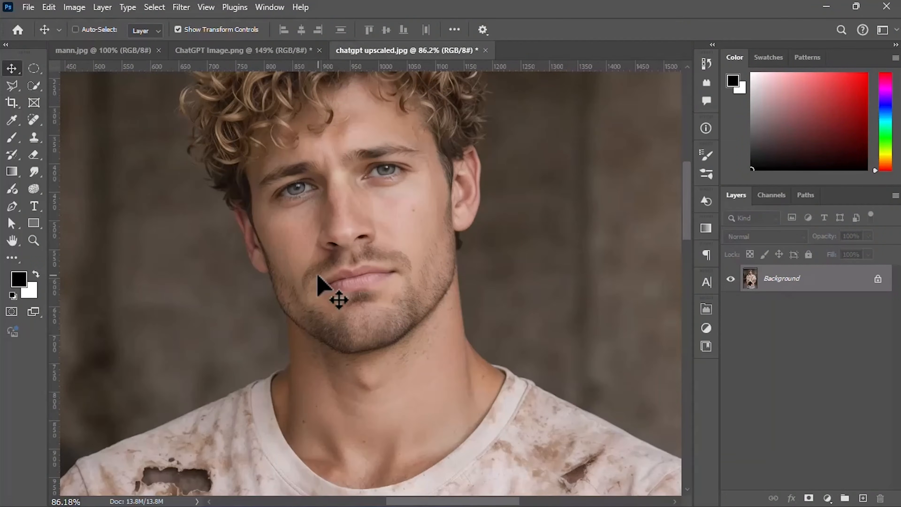
scroll(317, 281, down, 6)
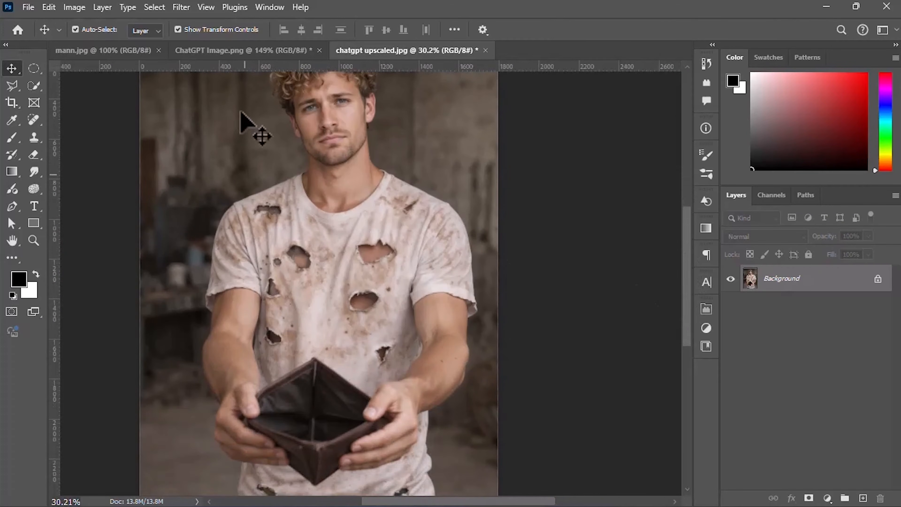
click(283, 51)
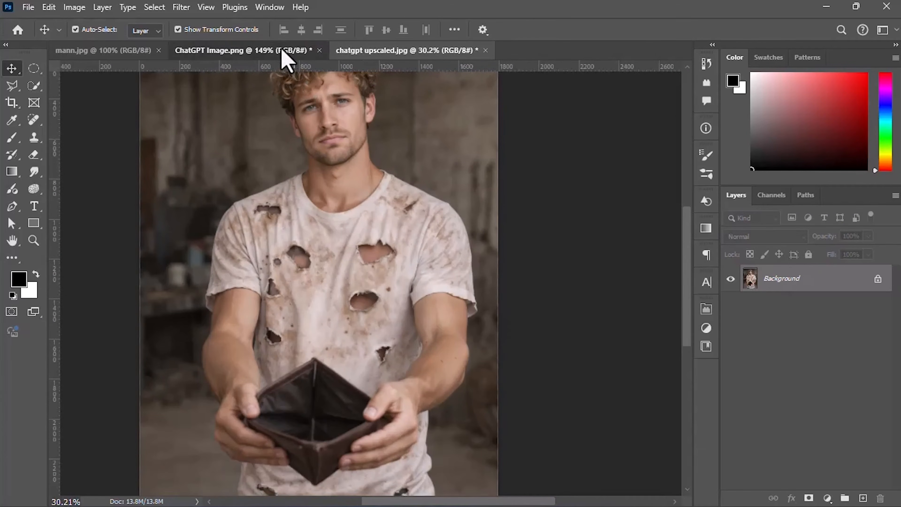
key(ctrl+j)
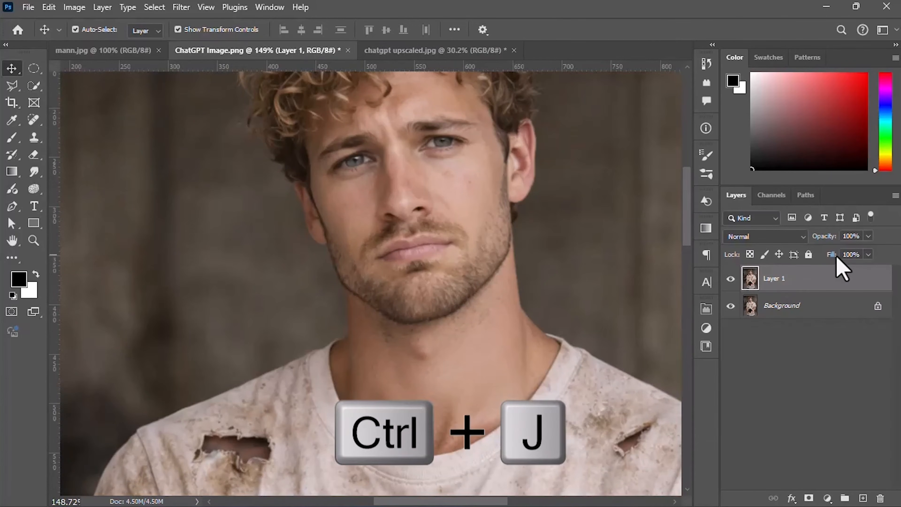
key(ctrl+c)
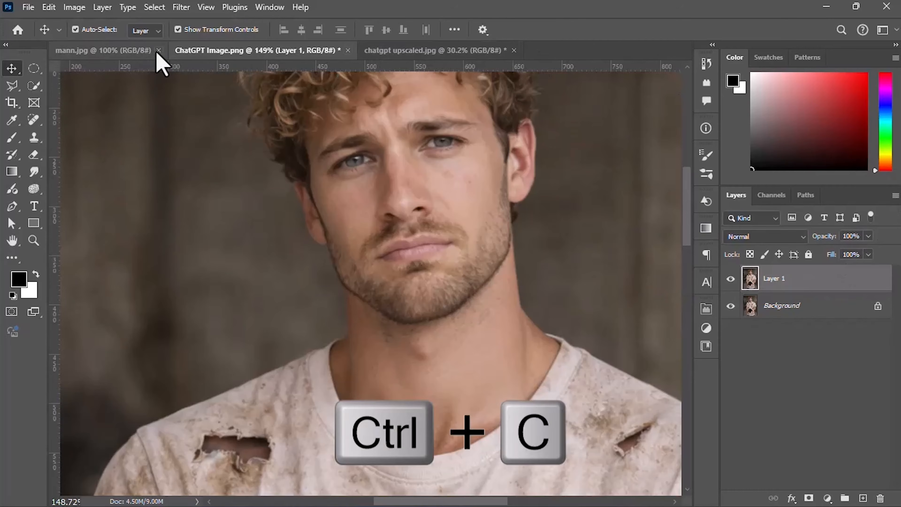
Step: Close mann.jpg, paste the copied image into chatgpt upscaled.jpg and scale it to cover the whole canvas
click(159, 51)
click(298, 51)
key(ctrl+v)
scroll(284, 236, up, 3)
drag(285, 236, 237, 167)
drag(321, 321, 455, 442)
key(Return)
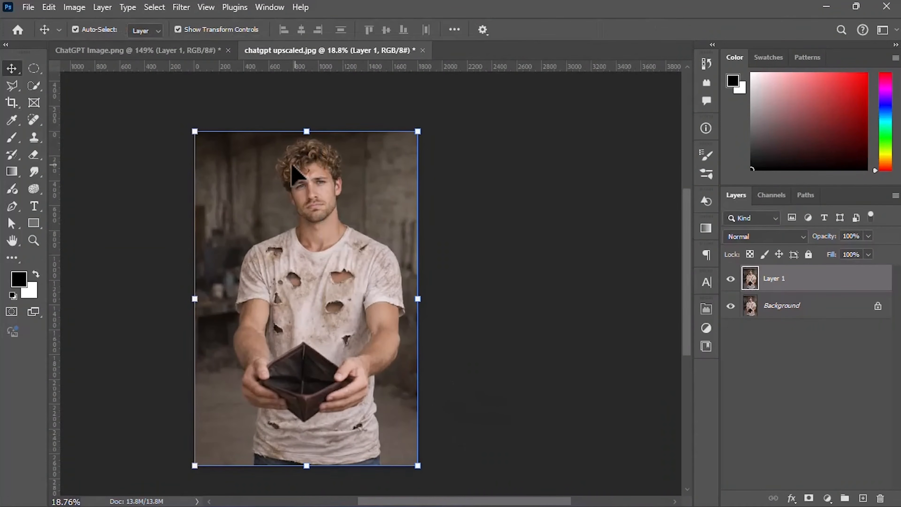
Step: Compare the man's face up close with Layer 1 shown and hidden
scroll(315, 201, up, 15)
scroll(316, 200, down, 5)
click(730, 279)
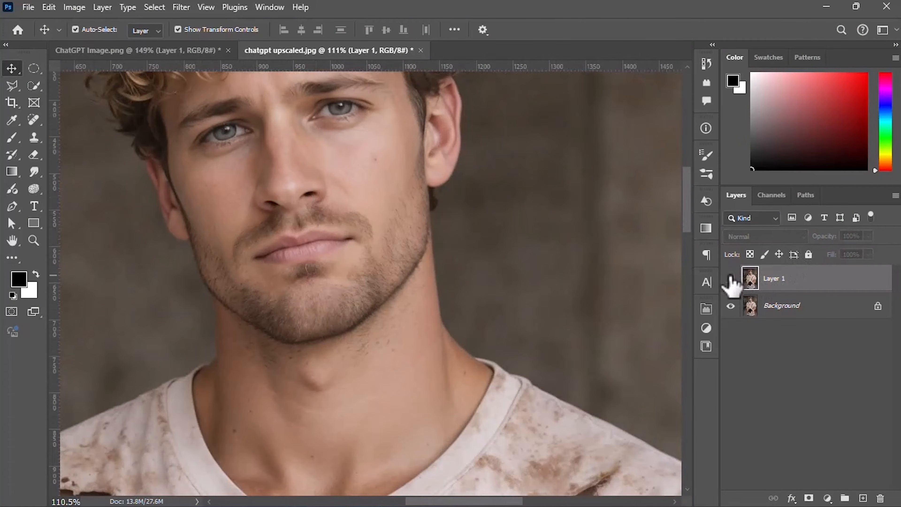
click(730, 278)
click(730, 279)
scroll(684, 199, up, 5)
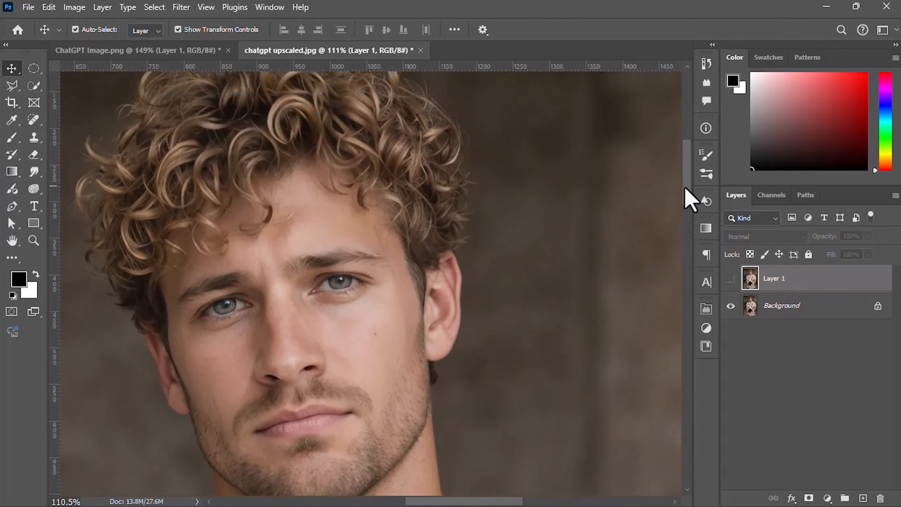
Step: Duplicate the Background layer, hide the original and compare the face with Layer 1 on and off
click(780, 306)
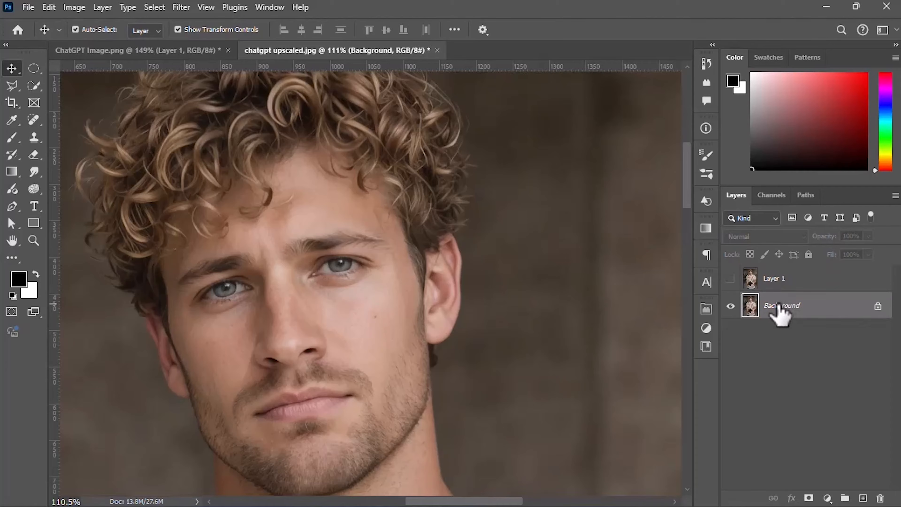
key(ctrl+j)
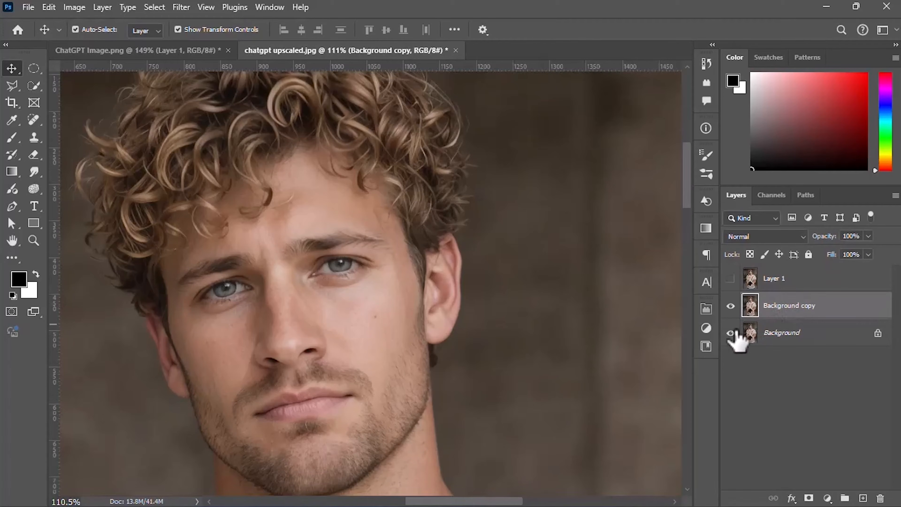
click(730, 279)
click(730, 279)
click(730, 280)
click(730, 279)
click(730, 279)
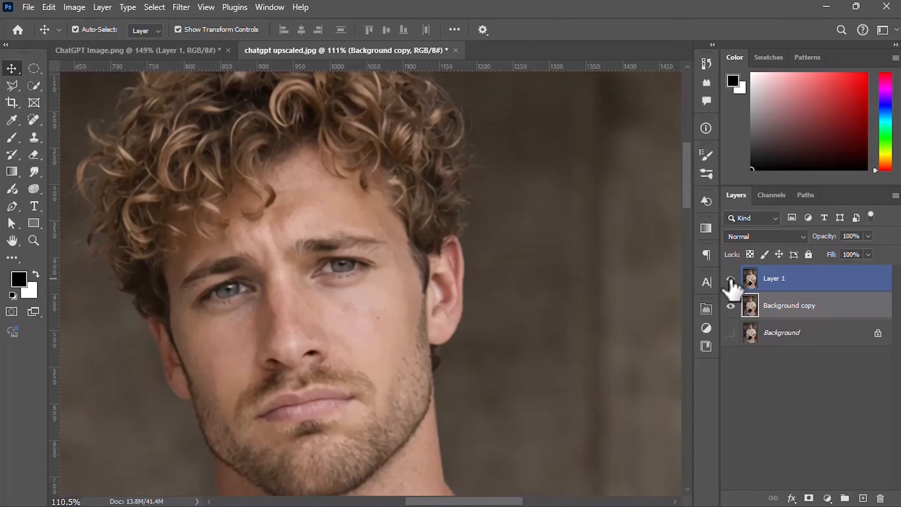
Step: Duplicate Layer 1 and add a black layer mask to the original Layer 1
key(ctrl+j)
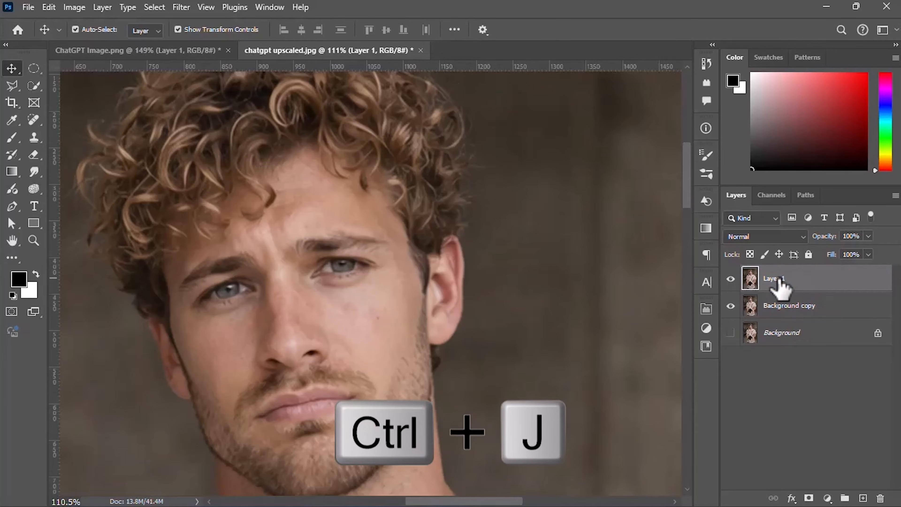
key(ctrl+j)
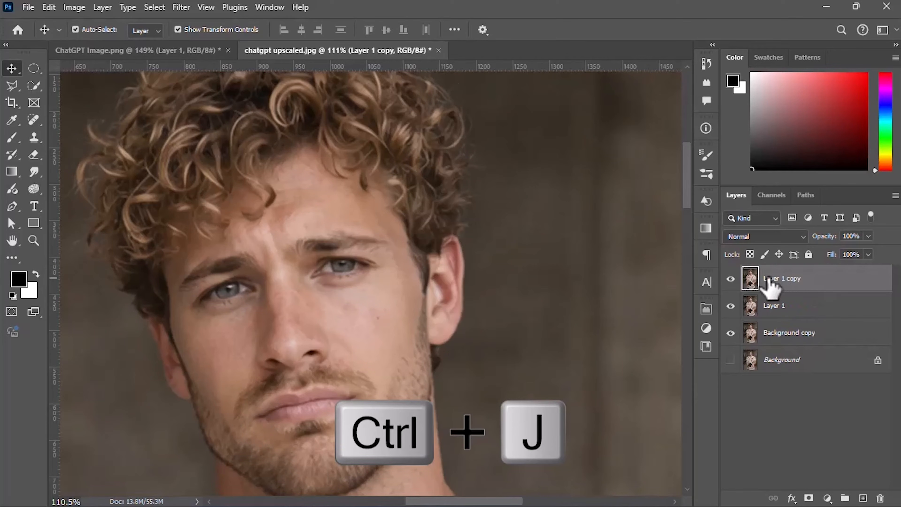
click(770, 305)
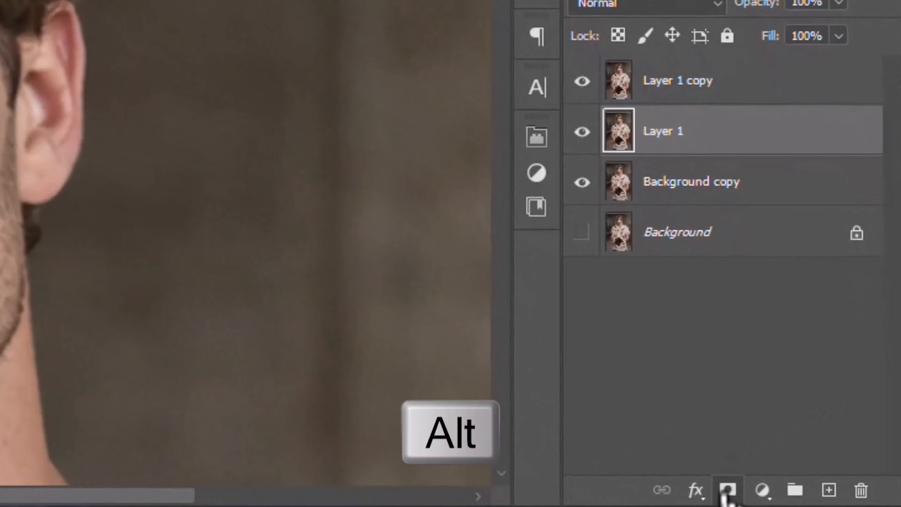
alt+click(726, 492)
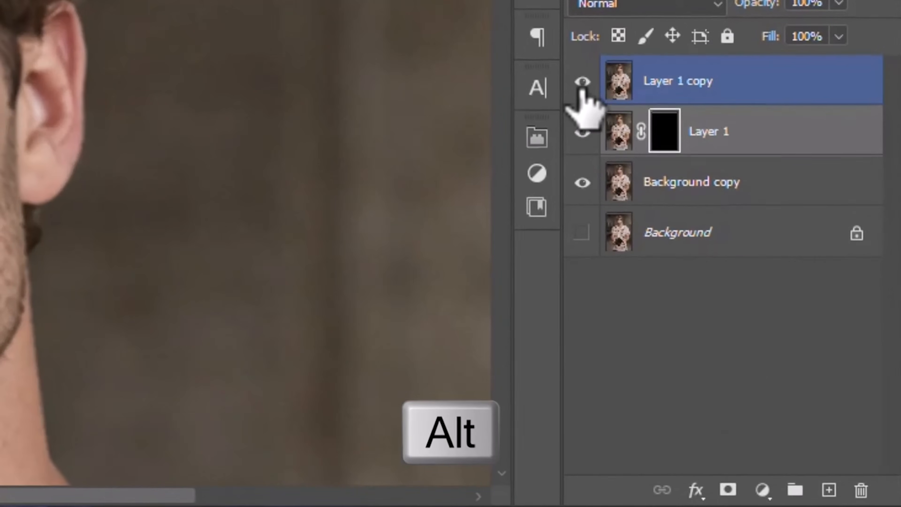
Step: Hide Layer 1 copy and paint white over both eyes and eyebrows on Layer 1's mask with a soft brush of size 25
click(581, 81)
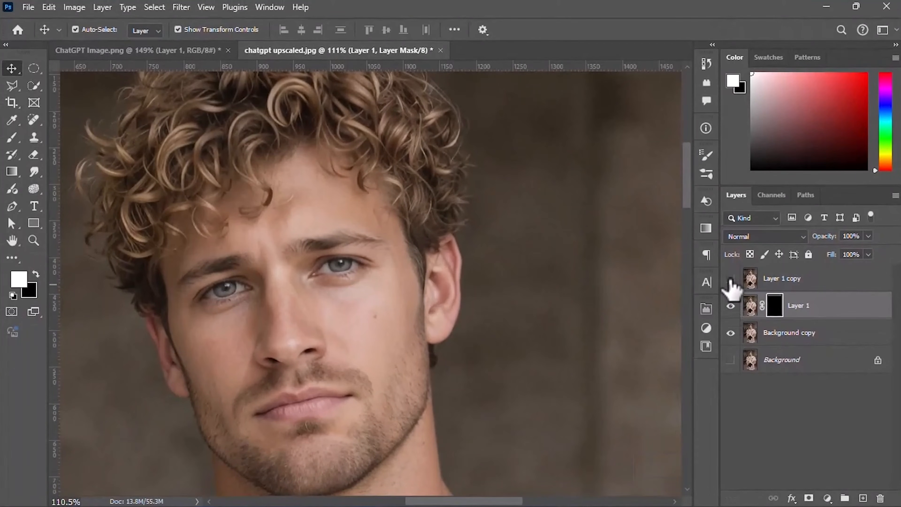
click(730, 278)
click(730, 279)
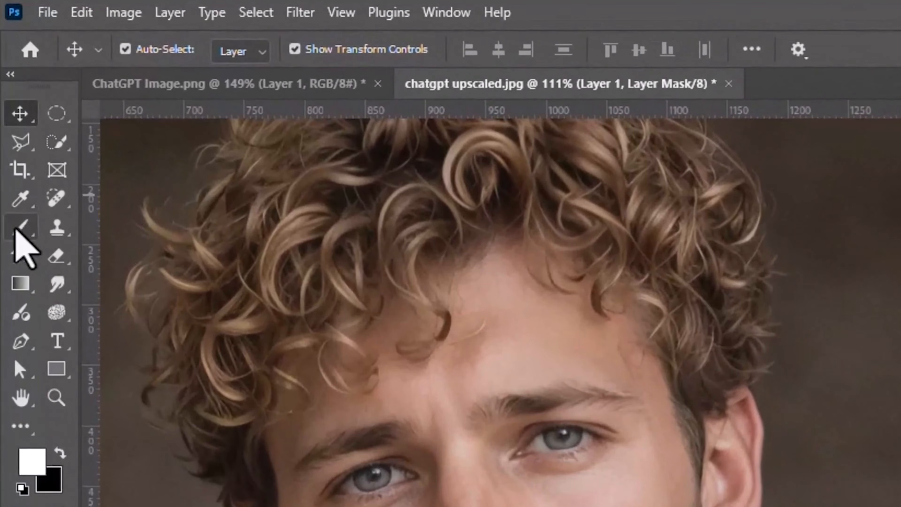
click(11, 137)
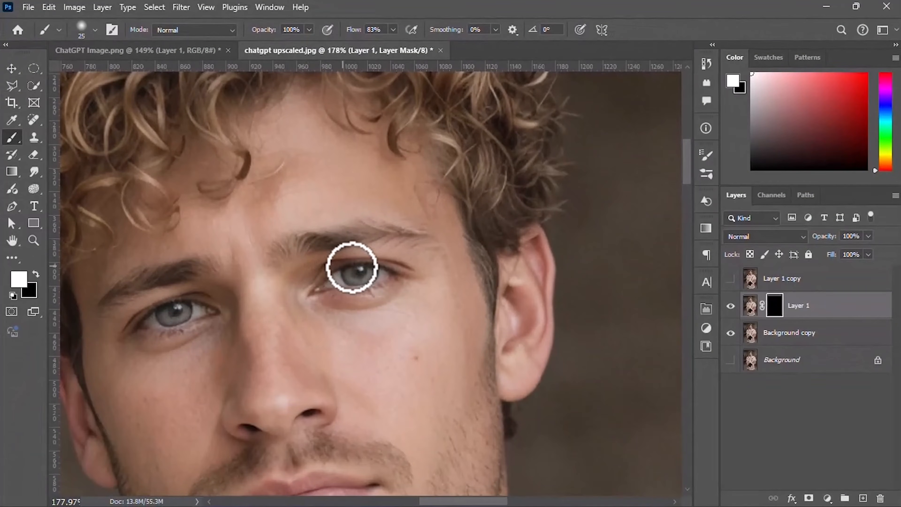
mouse_move(352, 267)
mouse_down()
mouse_move(402, 262)
mouse_move(362, 257)
mouse_up()
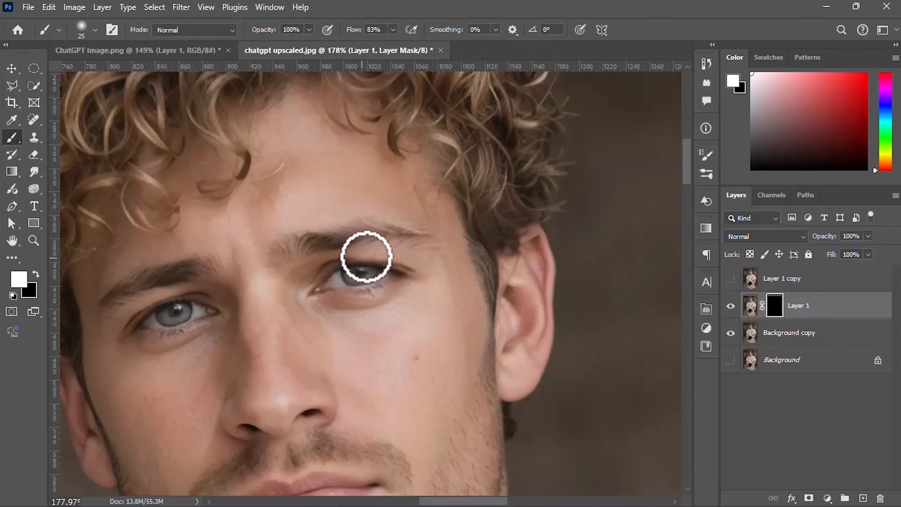
drag(193, 297, 120, 330)
scroll(464, 316, down, 5)
scroll(462, 294, up, 3)
scroll(463, 294, down, 2)
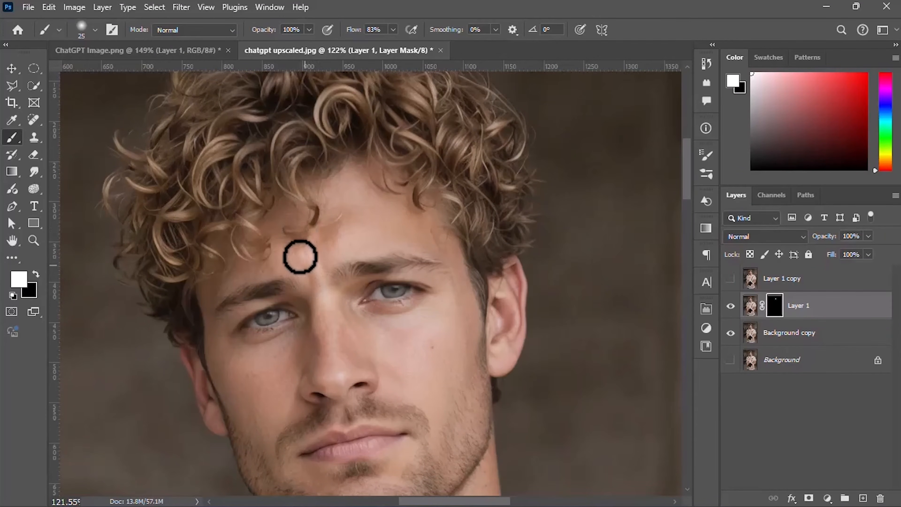
Step: Compare the beard and lower face with Layer 1 copy shown and hidden
scroll(674, 202, down, 5)
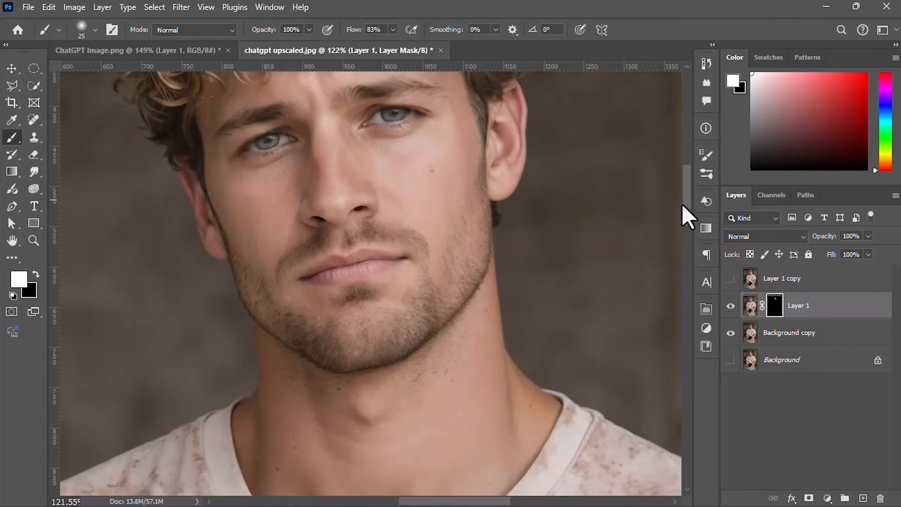
scroll(378, 294, up, 4)
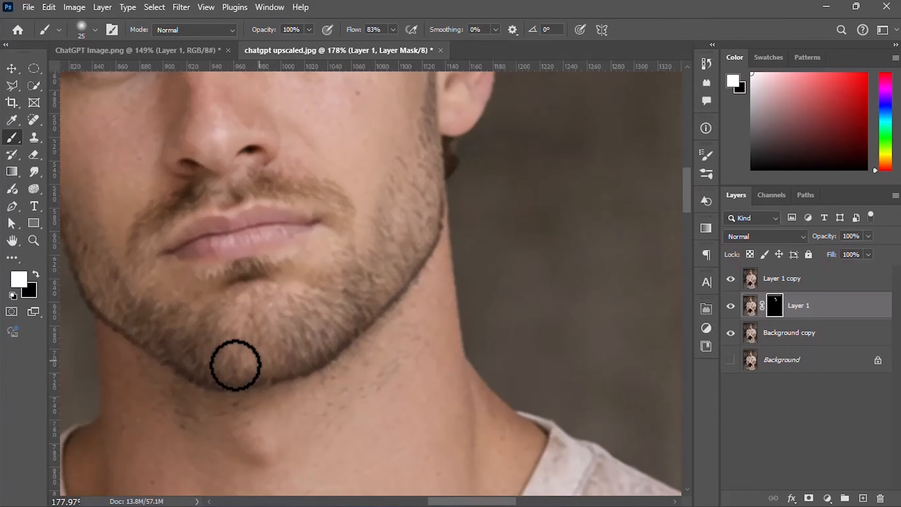
scroll(305, 229, down, 1)
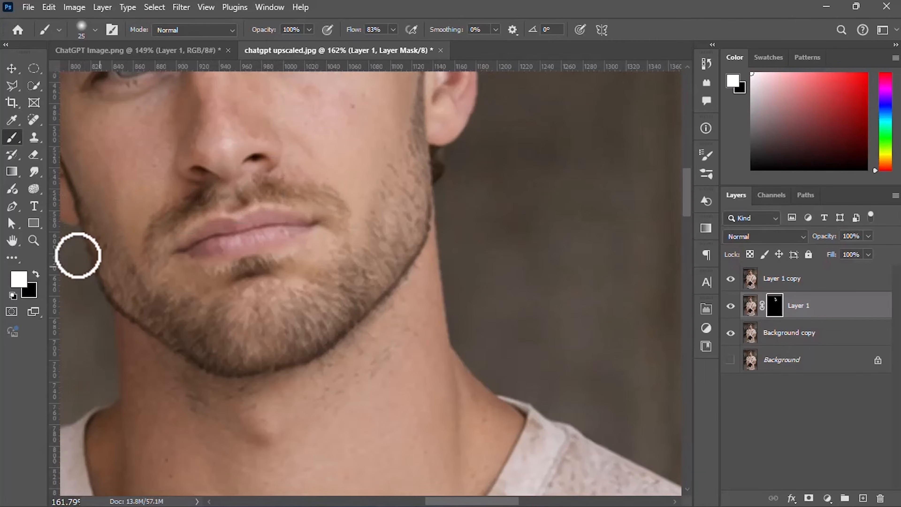
scroll(453, 248, down, 3)
click(733, 280)
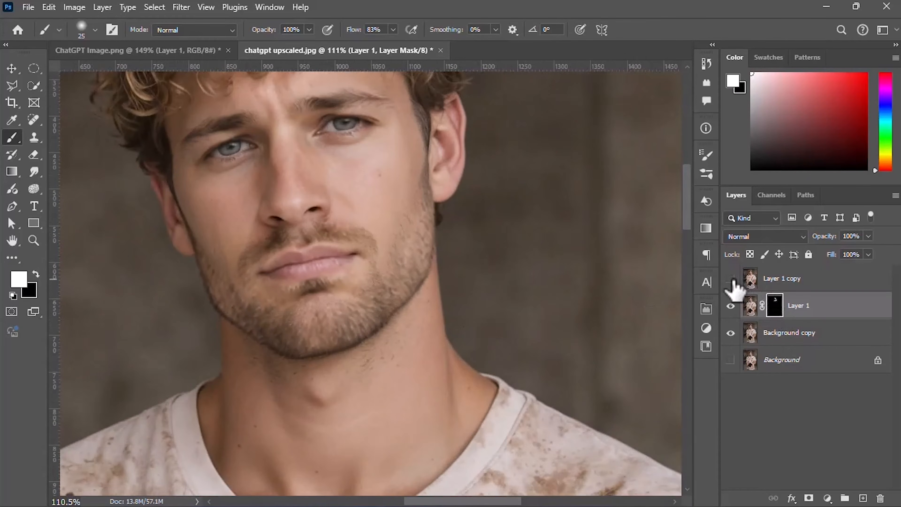
scroll(734, 284, down, 2)
click(731, 279)
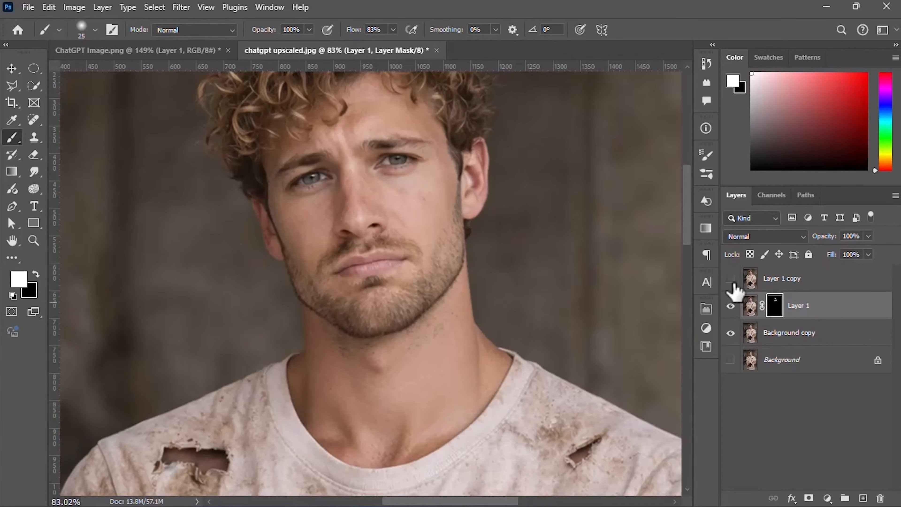
Step: Group Layer 1 with Background copy and merge a duplicate of the group into a single layer
shift+click(809, 337)
key(ctrl+g)
key(ctrl+j)
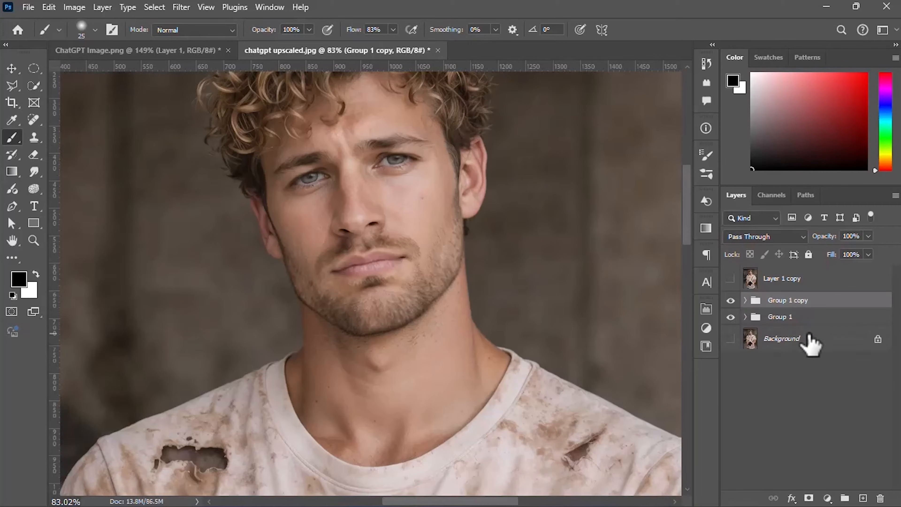
click(809, 339)
click(799, 302)
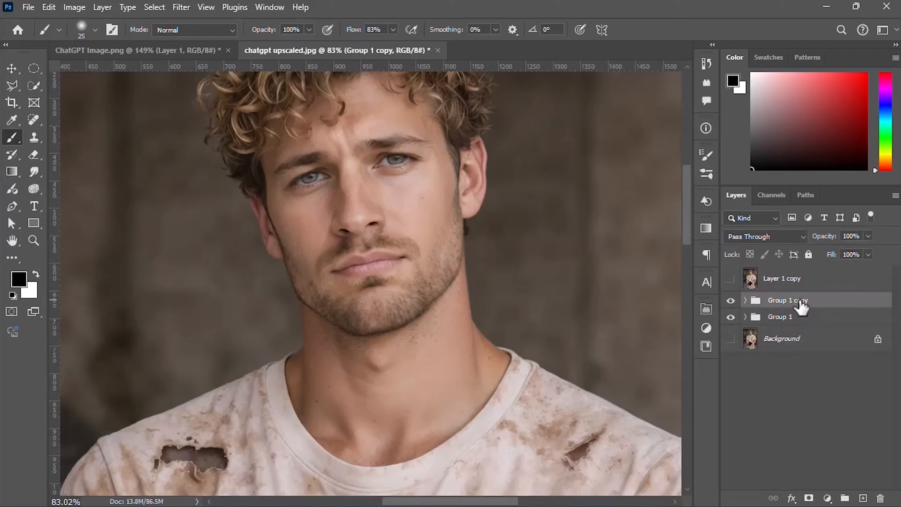
key(ctrl+e)
Step: Move Layer 1 copy below the merged Group 1 copy layer and switch to the Move tool
drag(770, 279, 777, 308)
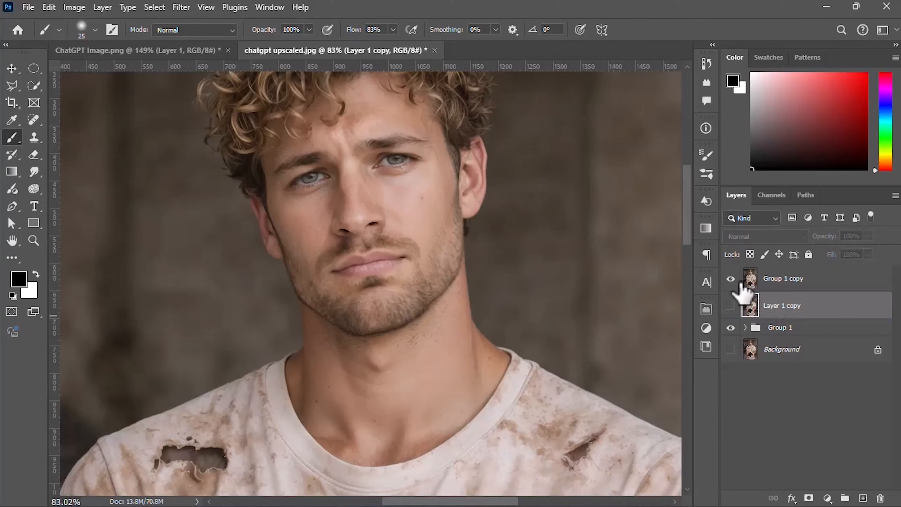
click(759, 284)
scroll(617, 312, down, 5)
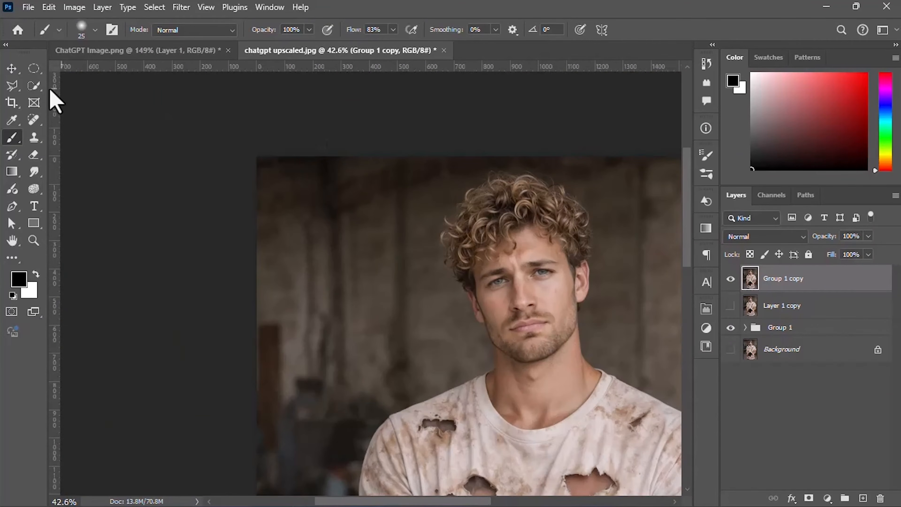
click(11, 68)
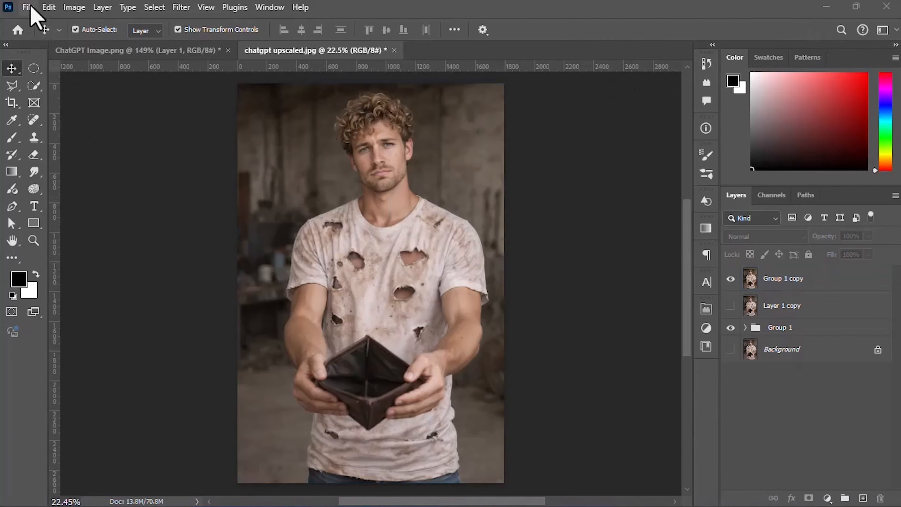
Step: Create a new 1920 x 1080 px RGB document at 300 ppi with a white background
click(27, 7)
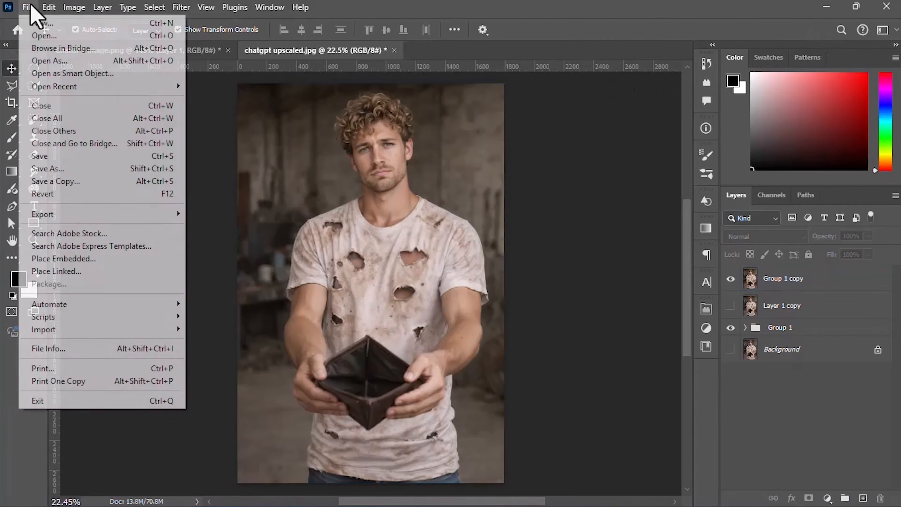
click(36, 26)
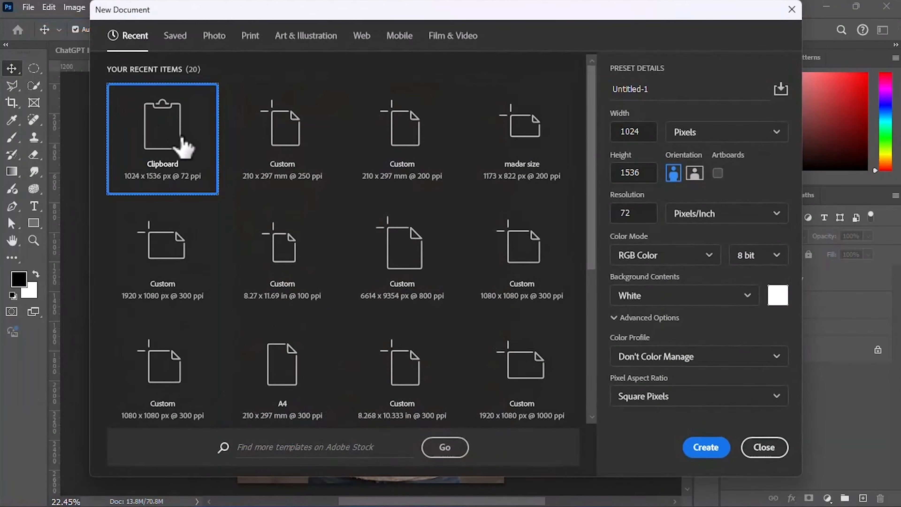
click(148, 298)
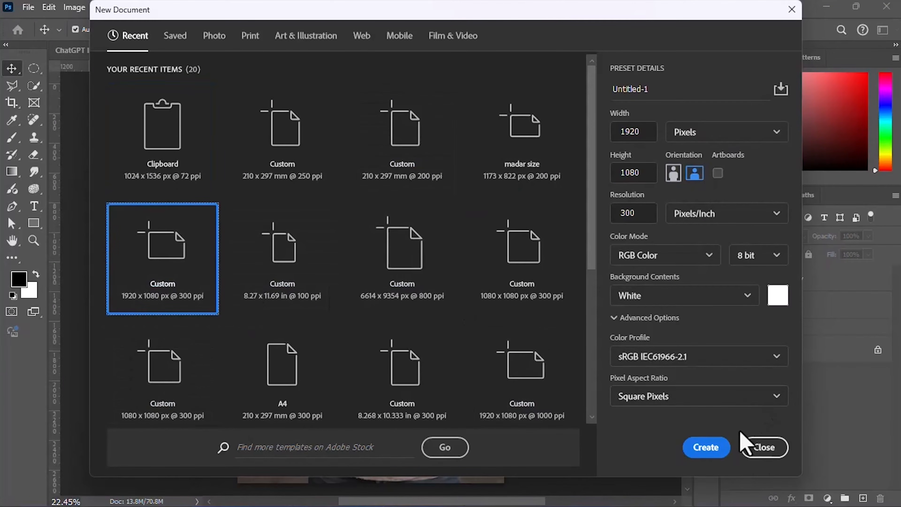
click(708, 448)
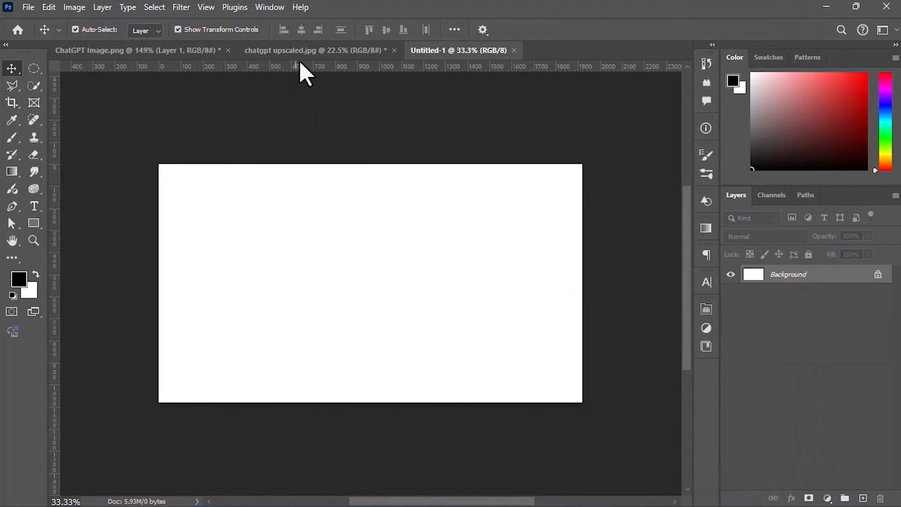
Step: In chatgpt upscaled.jpg, hide Group 1 and select the man and wallet on Group 1 copy with the Object Selection tool
click(345, 51)
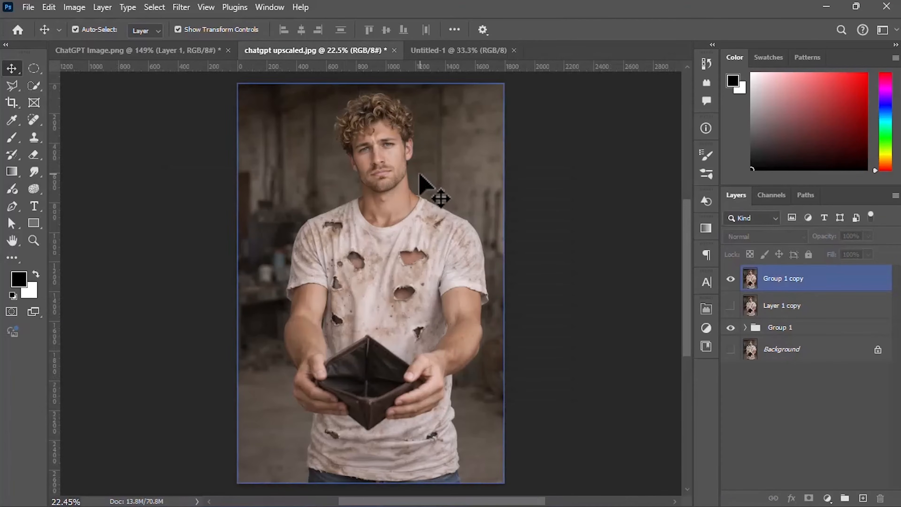
click(787, 281)
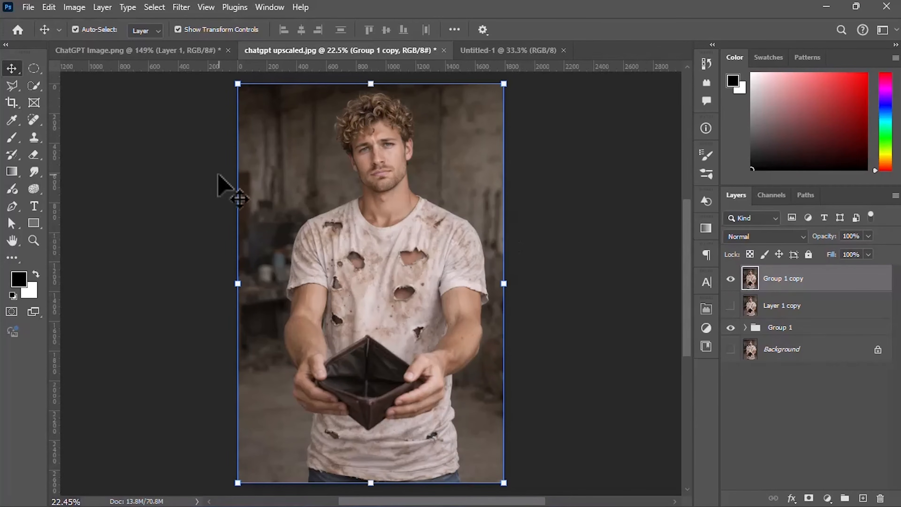
click(193, 186)
click(34, 86)
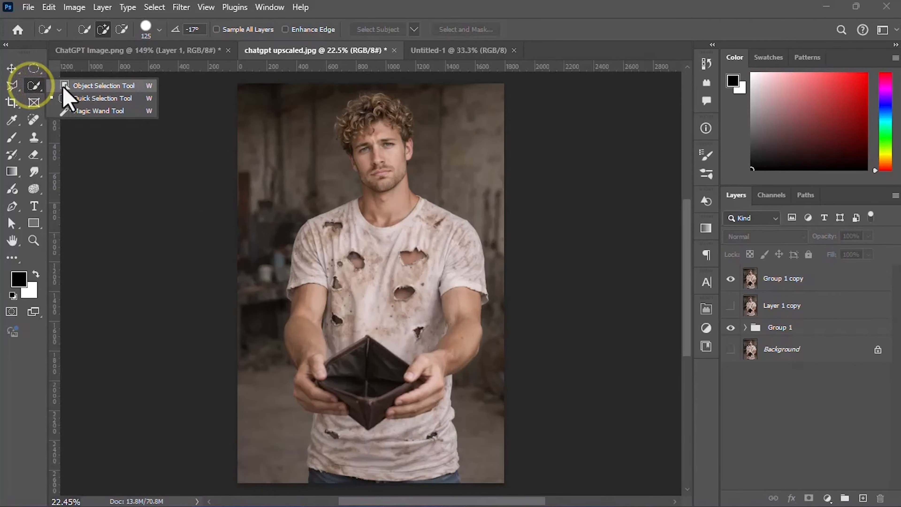
click(71, 86)
click(369, 369)
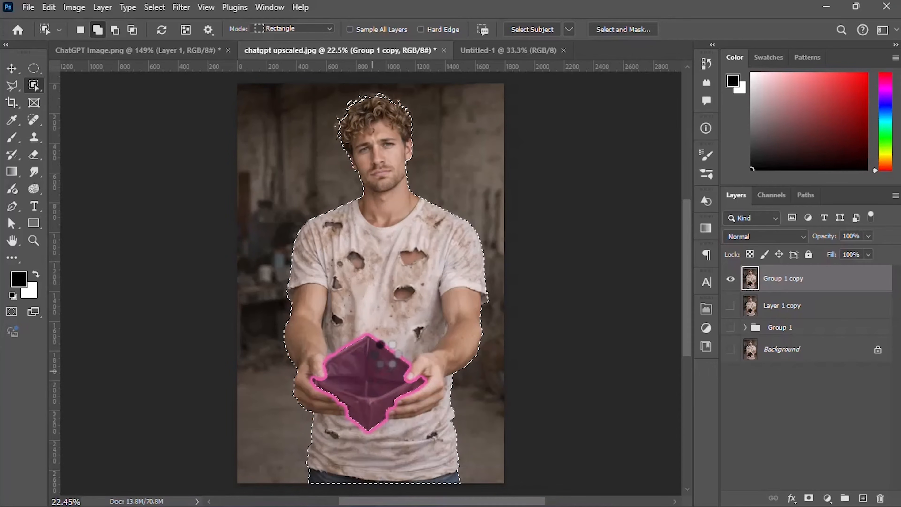
Step: Switch to the Quick Selection Tool and, in Select and Mask, refine the curly hair edge on the left side of the man's head
right_click(41, 84)
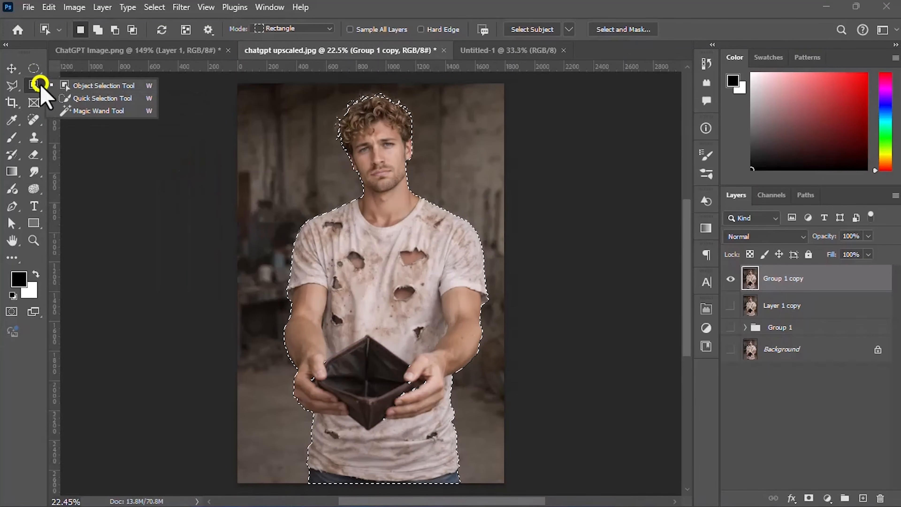
click(89, 99)
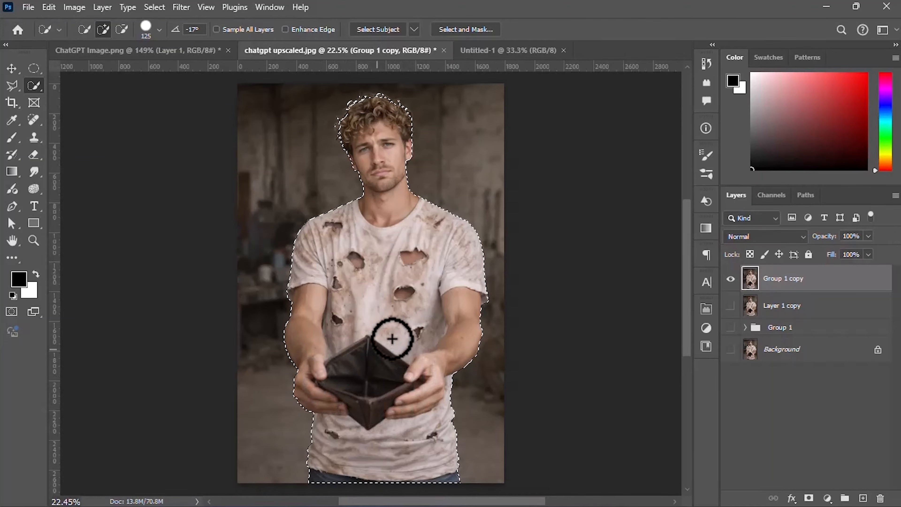
scroll(380, 89, up, 5)
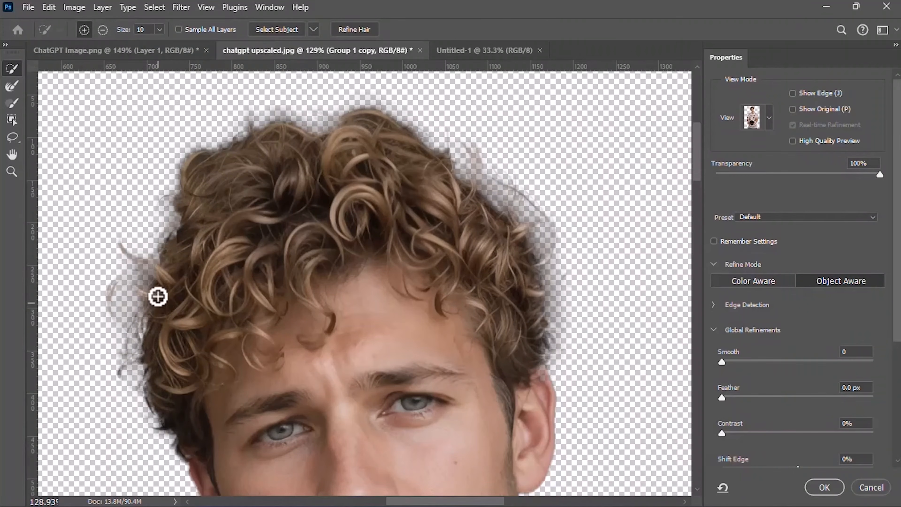
scroll(128, 284, up, 2)
key(bracketright)
key(bracketright)
key(bracketright)
key(bracketright)
key(bracketright)
mouse_move(120, 275)
mouse_down()
mouse_move(133, 246)
mouse_move(226, 219)
mouse_up()
drag(158, 219, 112, 279)
mouse_move(114, 325)
mouse_down()
mouse_move(116, 385)
mouse_move(118, 352)
mouse_move(101, 296)
mouse_up()
key(r)
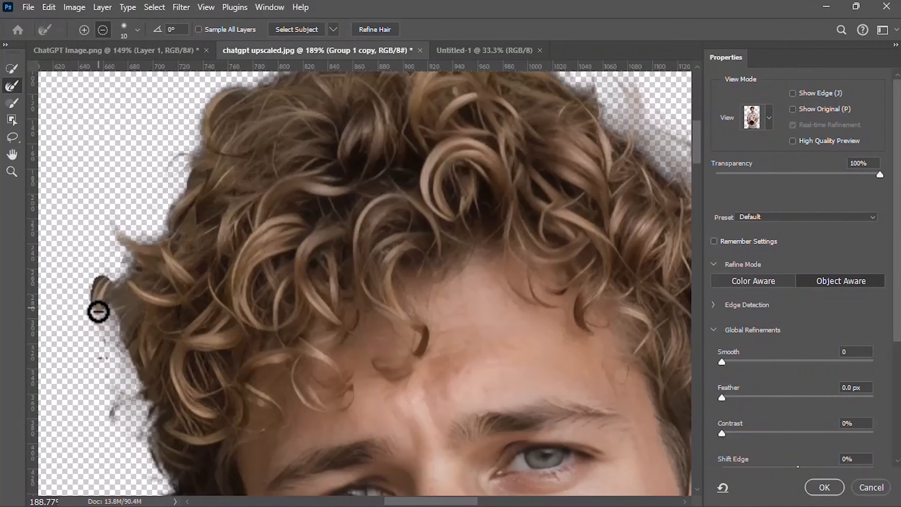
Step: Brush along the top and both sides of the man's hair with the Refine Edge Brush to recover the loose curls
scroll(202, 249, down, 2)
drag(363, 98, 439, 121)
mouse_move(284, 110)
mouse_down()
mouse_move(256, 112)
mouse_move(200, 160)
mouse_up()
key(bracketright)
key(bracketright)
key(bracketright)
key(bracketright)
key(bracketright)
mouse_move(155, 253)
mouse_down()
mouse_move(132, 311)
mouse_move(141, 256)
mouse_up()
mouse_move(492, 163)
mouse_down()
mouse_move(517, 200)
mouse_move(500, 148)
mouse_up()
key(ctrl+z)
key(bracketleft)
key(bracketleft)
key(bracketleft)
key(bracketleft)
key(bracketleft)
click(495, 143)
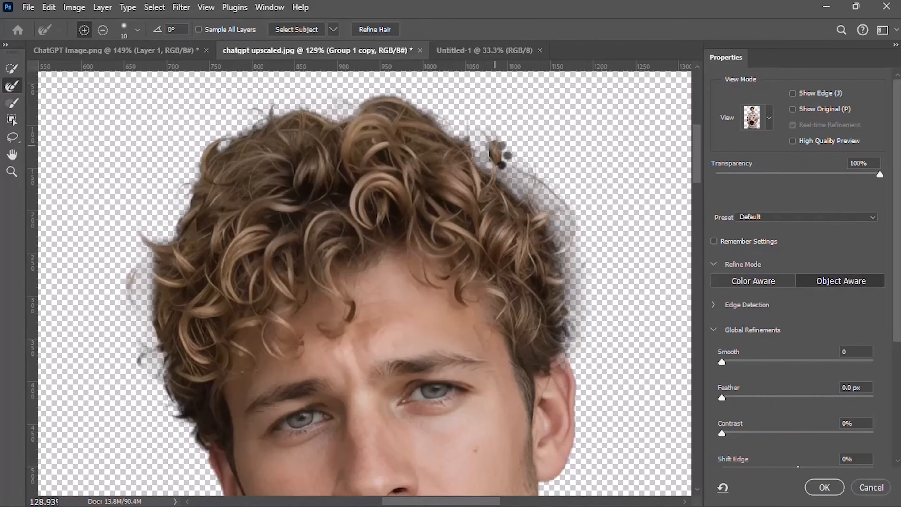
Step: Apply the refined selection, copy the man from Group 1 copy onto a new layer and switch to the Move tool
scroll(513, 177, down, 2)
click(812, 486)
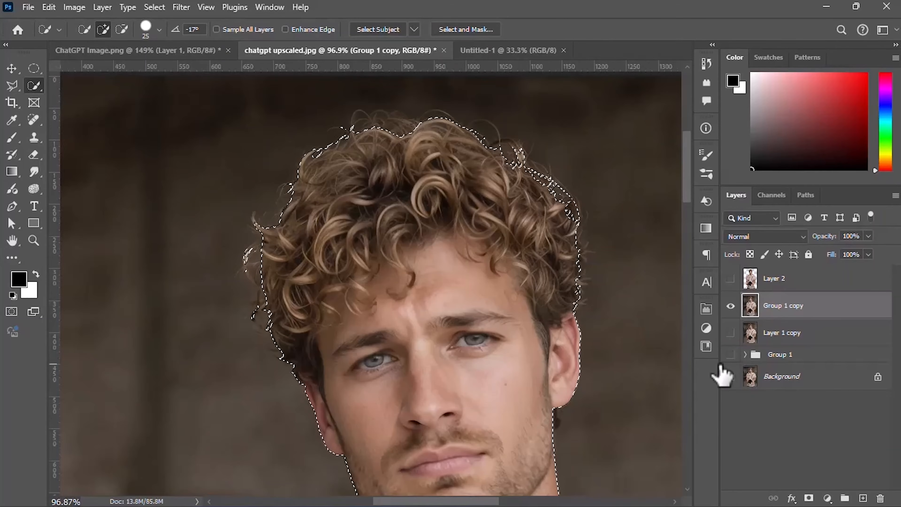
key(ctrl+j)
scroll(355, 171, down, 5)
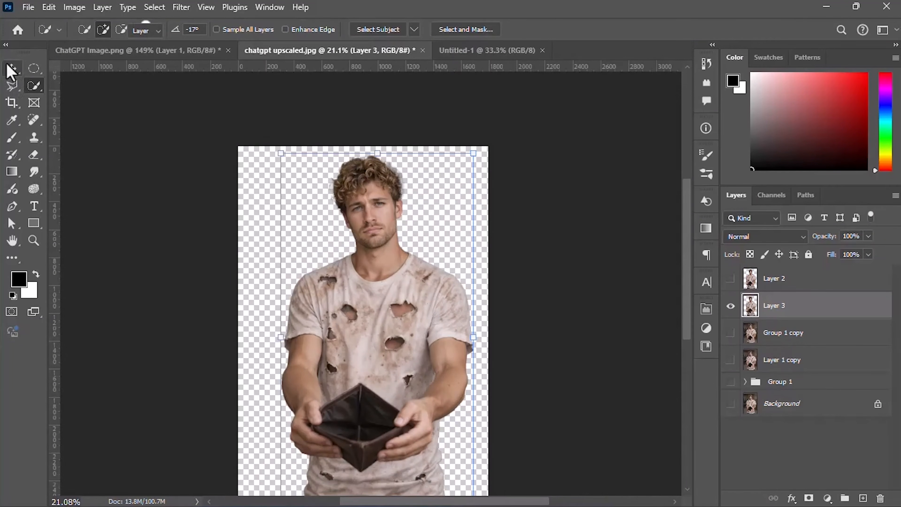
click(11, 69)
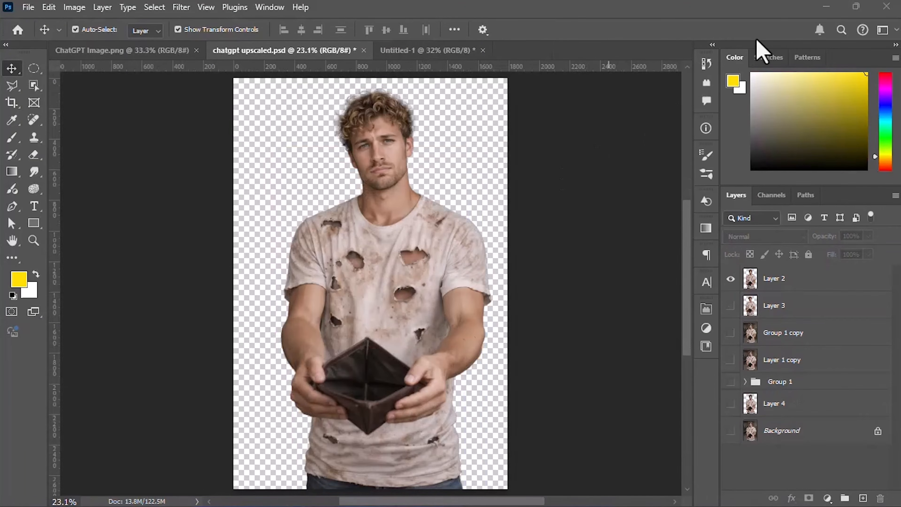
Step: Bring the cut-out man from chatgpt upscaled.psd into Untitled-1, scale him down and place him over the shabby room on the left half
click(367, 274)
drag(368, 277, 274, 306)
scroll(275, 305, down, 5)
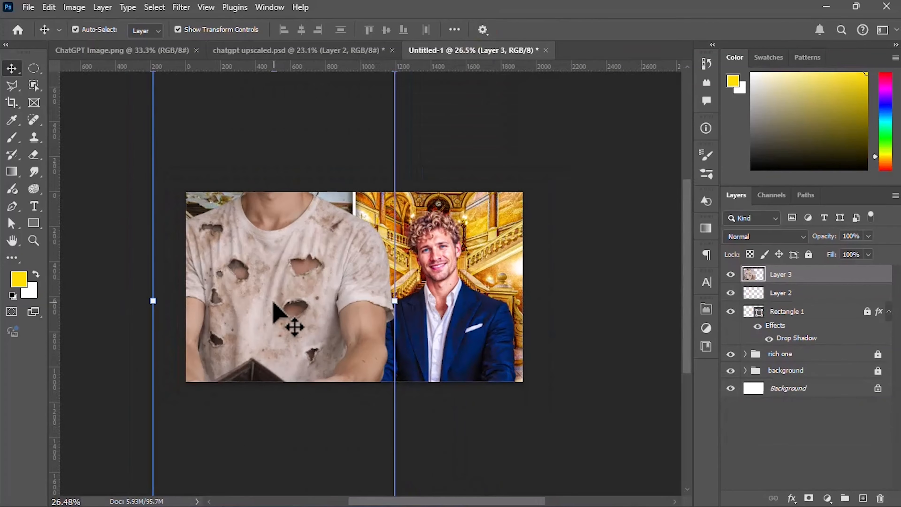
drag(183, 302, 258, 301)
drag(290, 306, 253, 334)
scroll(253, 335, up, 5)
drag(361, 335, 323, 327)
key(Return)
Step: Duplicate Layer 3, the cut-out of the man in the torn shirt, for retouching his face
scroll(280, 281, up, 10)
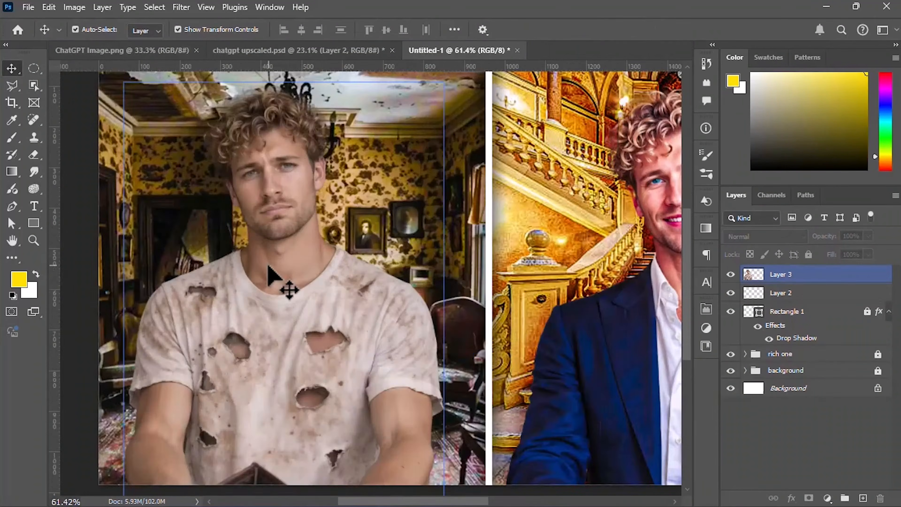
scroll(295, 181, down, 4)
drag(688, 201, 688, 205)
drag(352, 502, 345, 501)
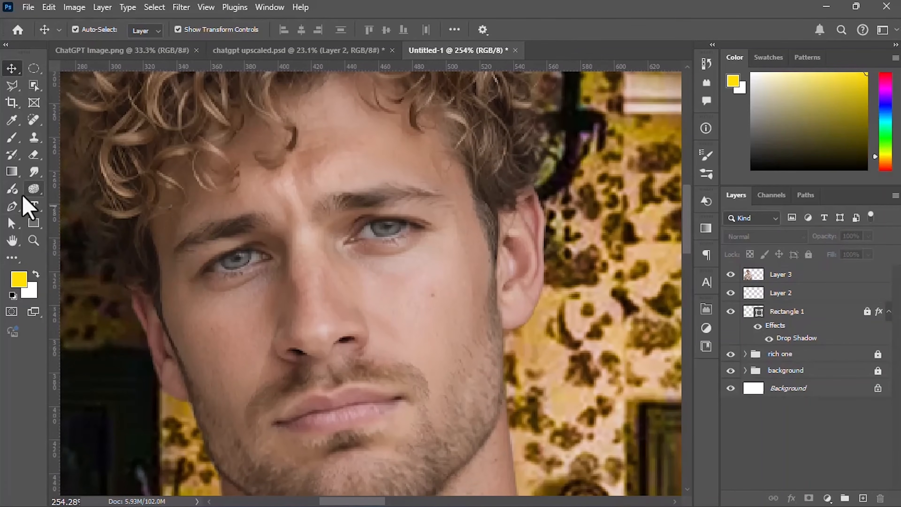
click(804, 276)
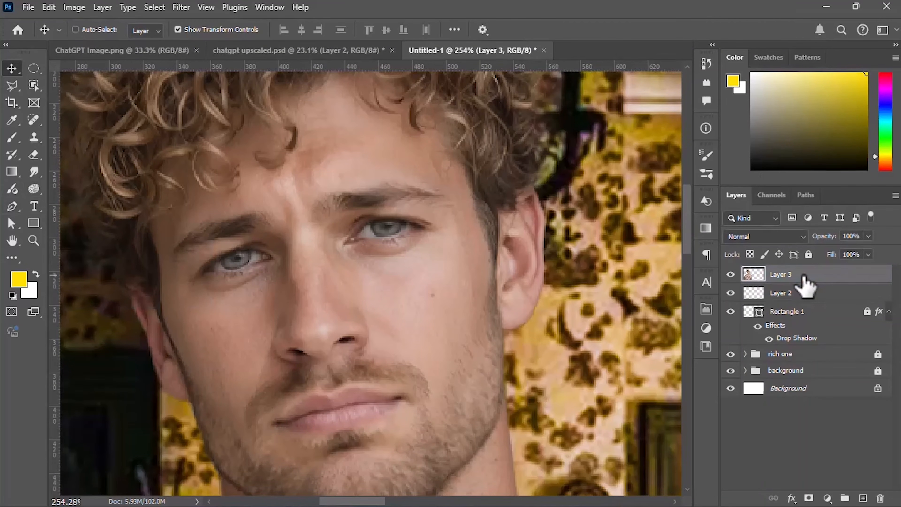
key(ctrl+j)
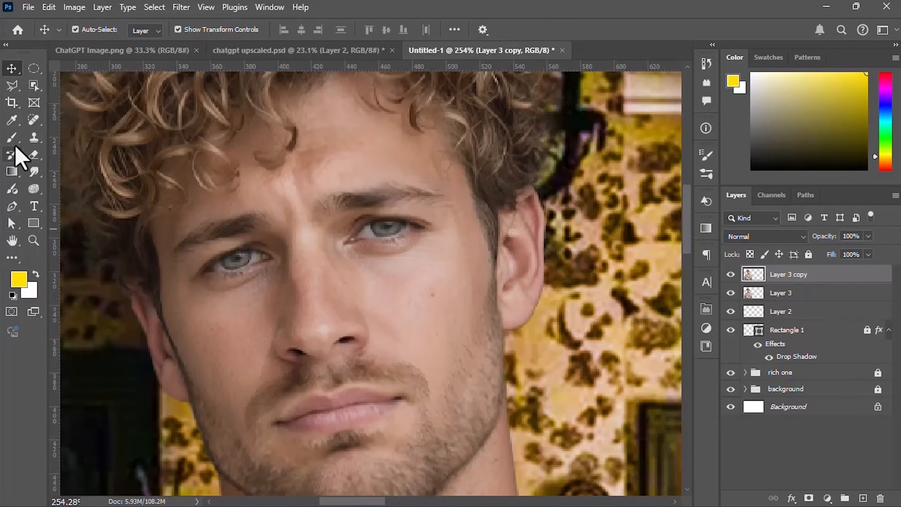
Step: Smooth the skin on the man's cheeks on Layer 3 copy with a small Mixer Brush
mouse_move(13, 139)
mouse_down()
mouse_move(64, 161)
mouse_move(67, 186)
mouse_up()
key(bracketleft)
key(bracketleft)
key(bracketleft)
drag(372, 294, 383, 301)
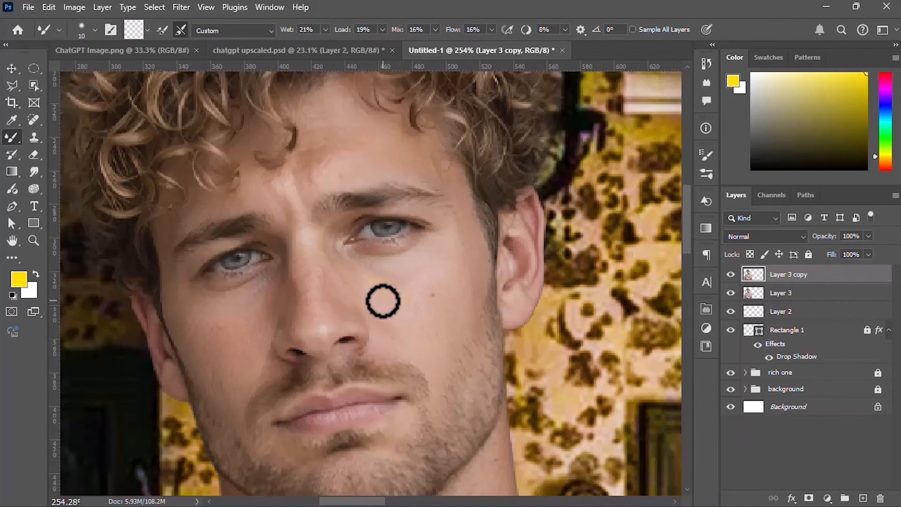
key(bracketright)
key(bracketright)
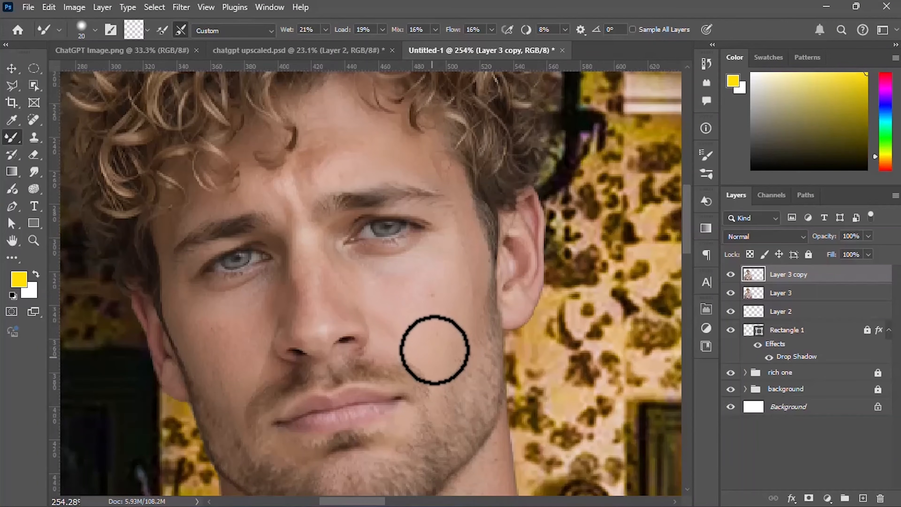
key(bracketleft)
key(bracketleft)
drag(236, 378, 259, 300)
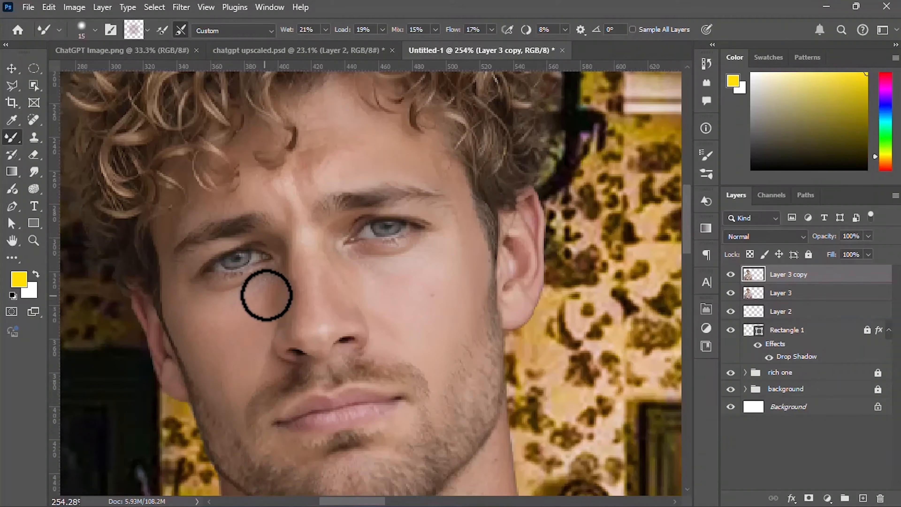
Step: Blend the skin on the man's forehead, nose and lower face with the Mixer Brush, then return to the Move tool
mouse_move(332, 177)
mouse_down()
mouse_move(305, 171)
mouse_move(262, 203)
mouse_up()
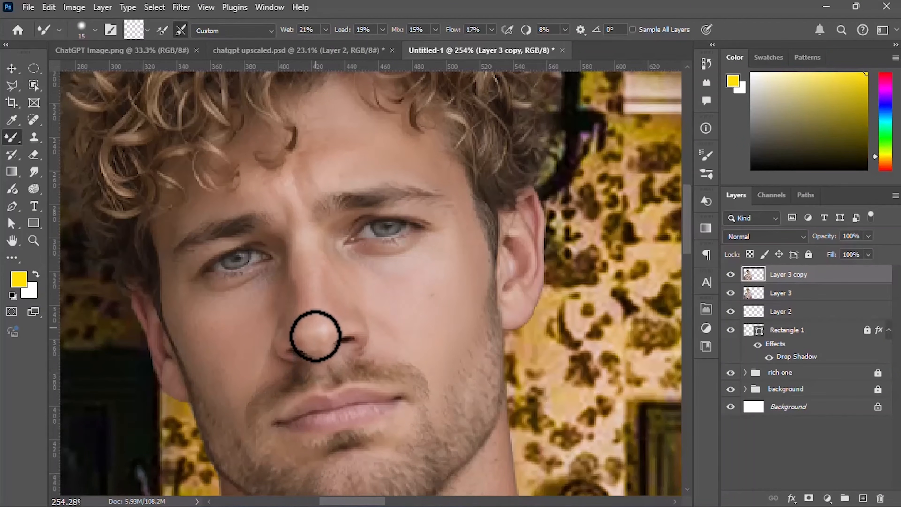
drag(689, 235, 689, 253)
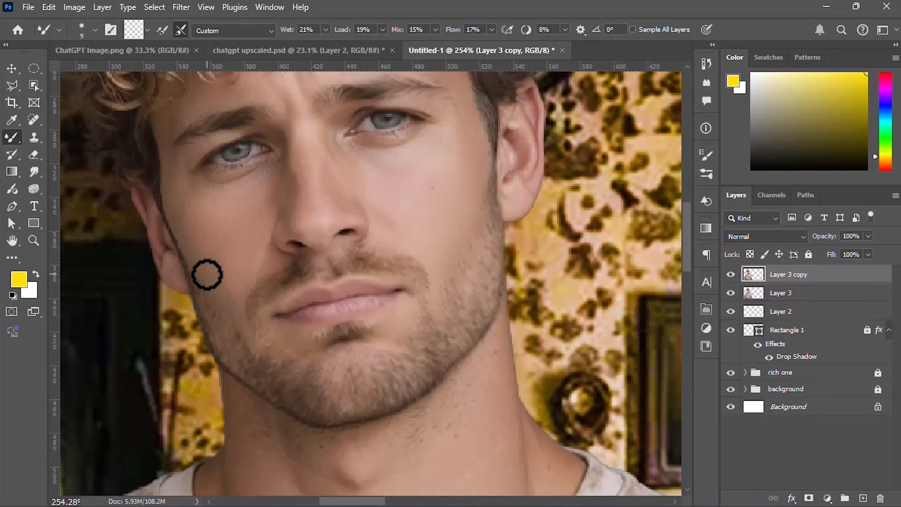
scroll(349, 292, down, 9)
drag(688, 221, 688, 227)
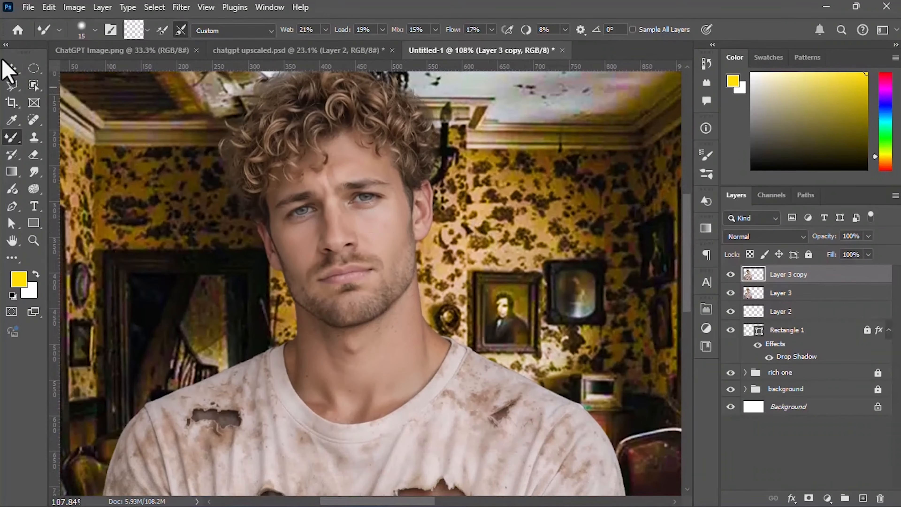
click(14, 68)
Step: Open the Camera Raw Filter on Layer 3 copy, set Texture to +95 and Clarity to +26, and raise Dehaze
scroll(603, 302, down, 1)
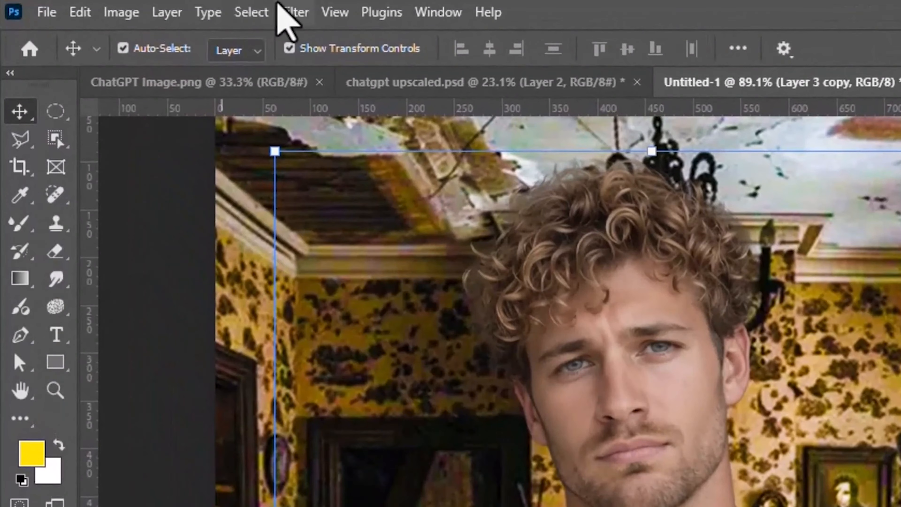
click(295, 13)
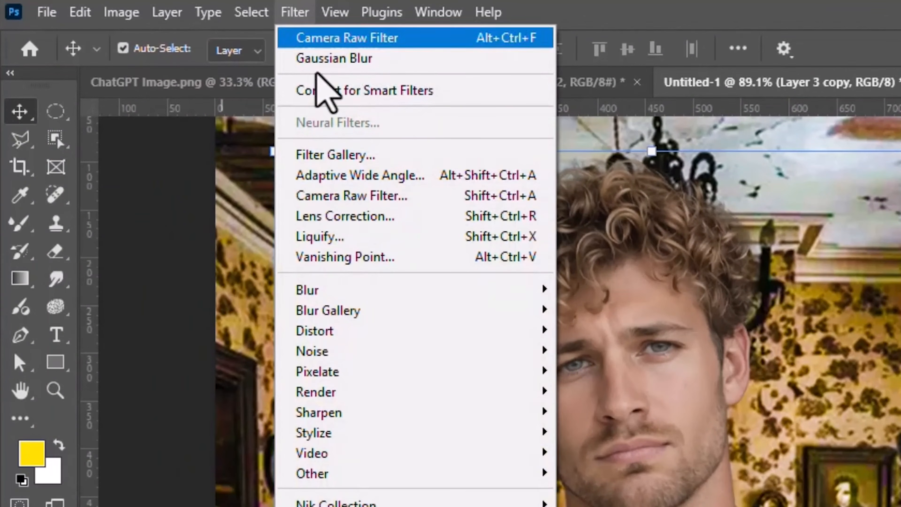
click(348, 196)
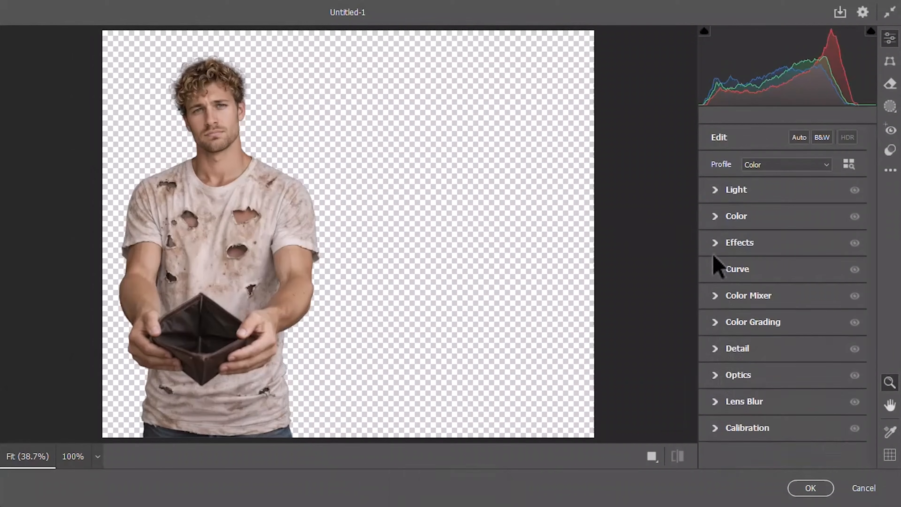
click(714, 243)
drag(212, 124, 268, 27)
drag(782, 272, 807, 272)
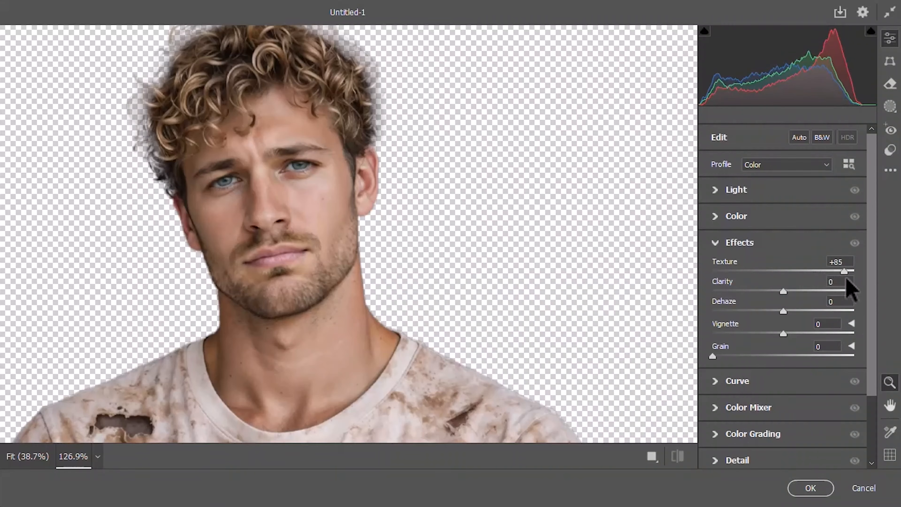
drag(777, 290, 792, 313)
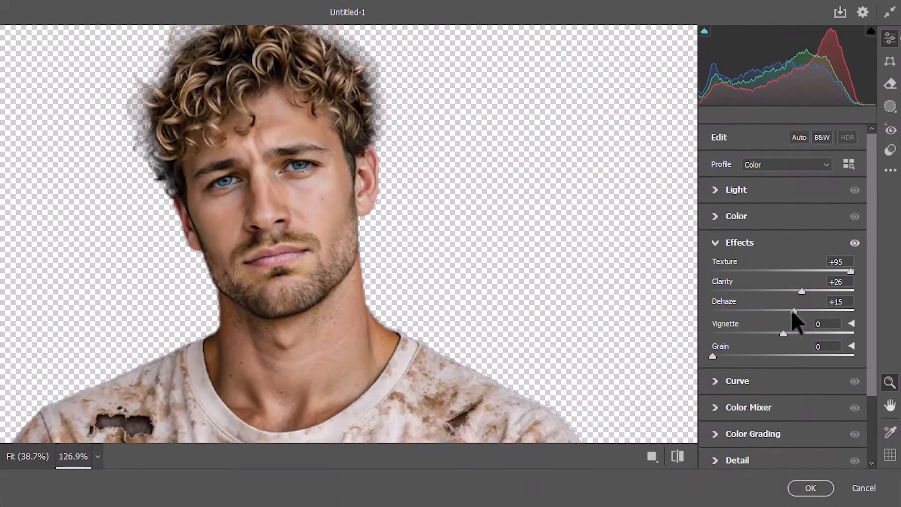
Step: In the Light settings, set Exposure to +0.35, Contrast to -17, Highlights to -71, Shadows to -15 and Whites to +17
click(715, 242)
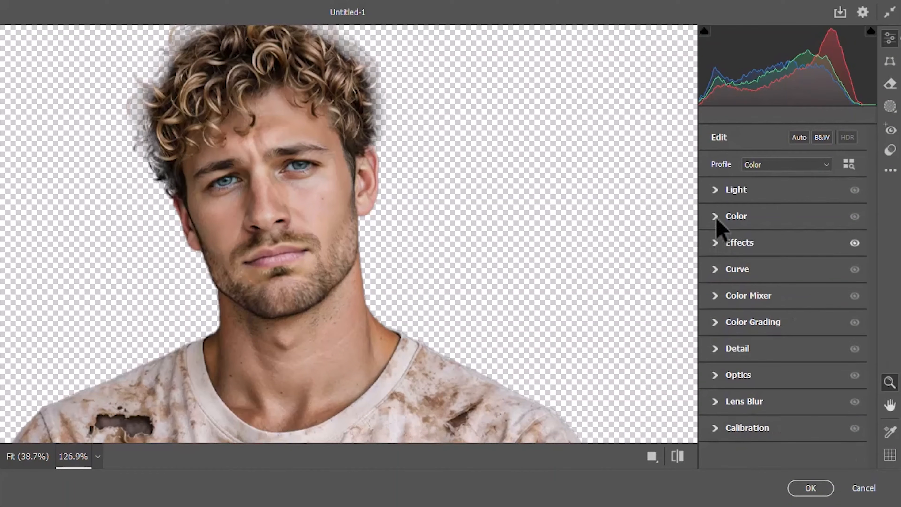
click(715, 190)
drag(783, 220, 747, 260)
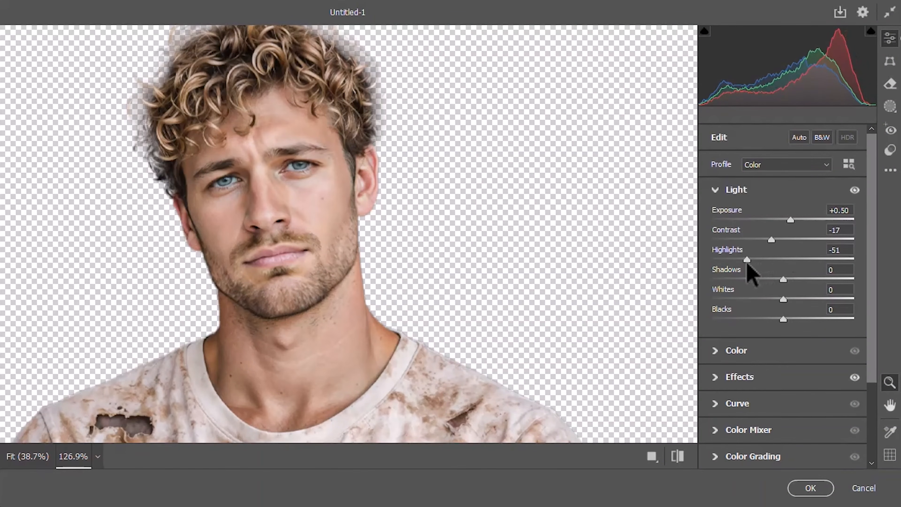
mouse_move(790, 220)
mouse_down()
mouse_move(798, 222)
mouse_move(788, 221)
mouse_up()
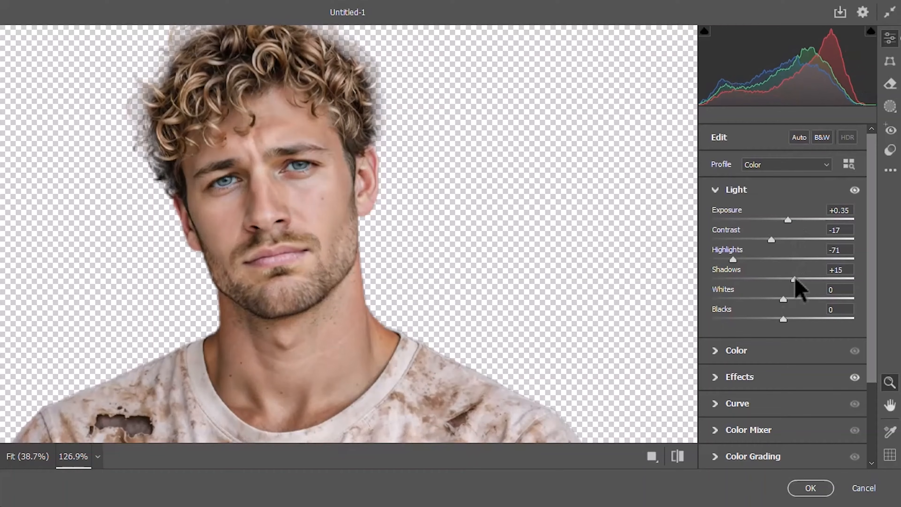
mouse_move(791, 300)
mouse_down()
mouse_move(803, 300)
mouse_move(792, 308)
mouse_up()
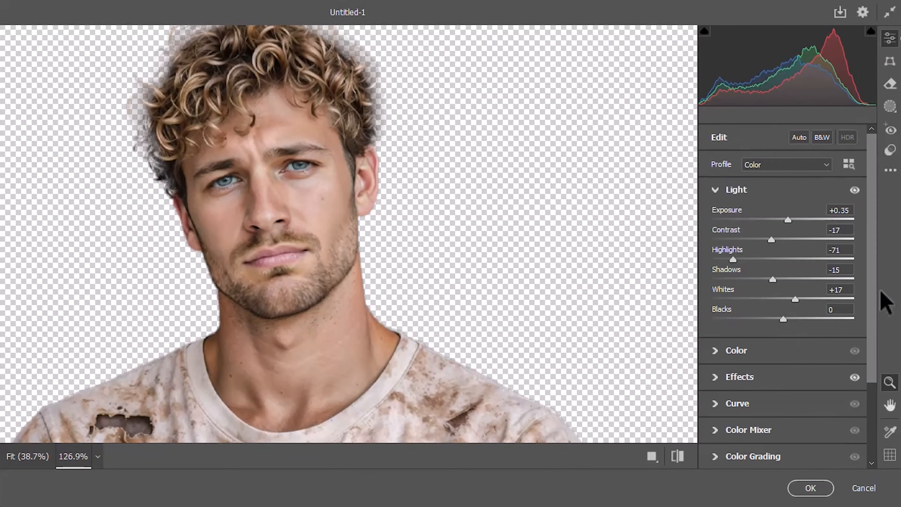
Step: In the Color settings, set the white balance Temperature to -9 and Tint to +10
scroll(789, 332, down, 2)
drag(783, 270, 790, 289)
drag(870, 299, 878, 361)
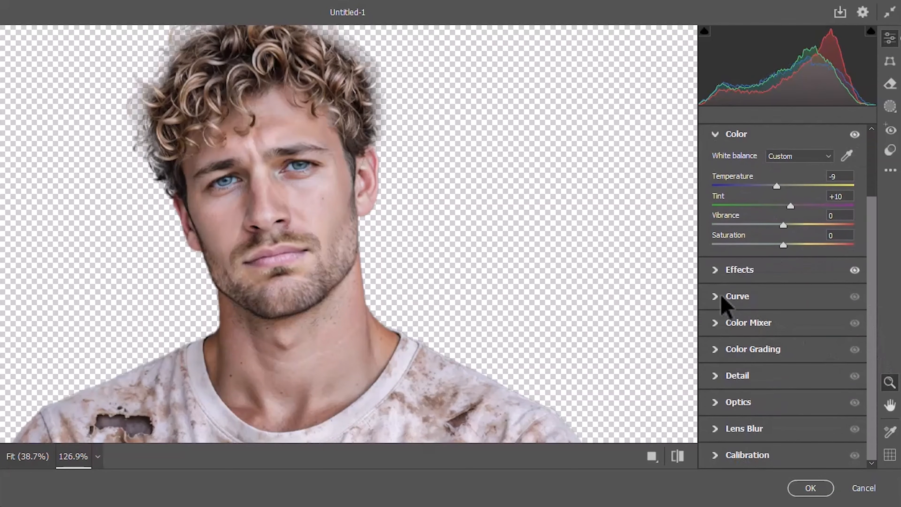
Step: In the Color Mixer, set Reds/Oranges/Yellows/Magentas hue to -32/-21/-27/+37 and their saturation to +70/-3/-30/+65
click(714, 323)
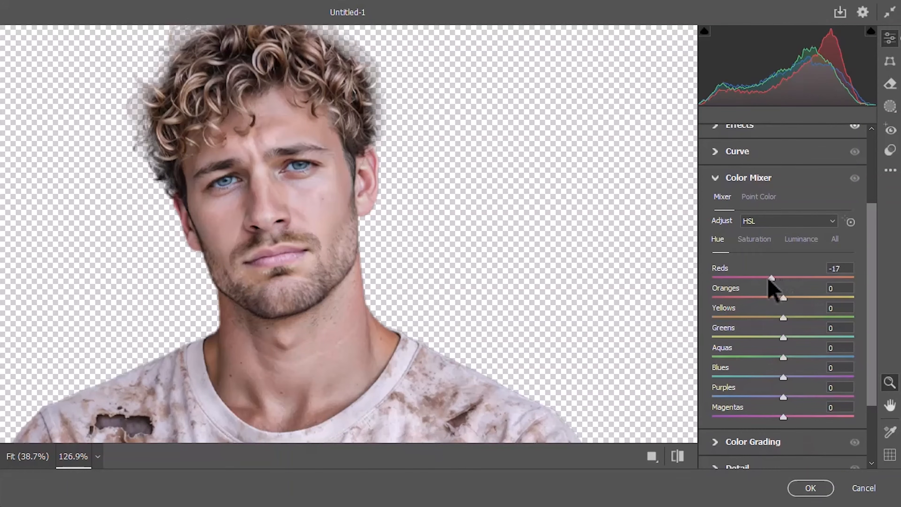
drag(755, 280, 769, 300)
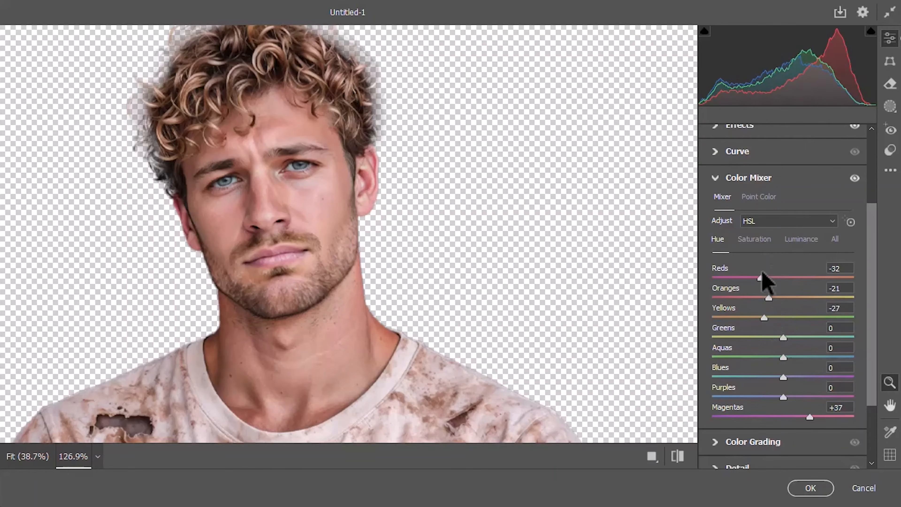
click(755, 242)
drag(784, 278, 808, 279)
drag(784, 298, 844, 281)
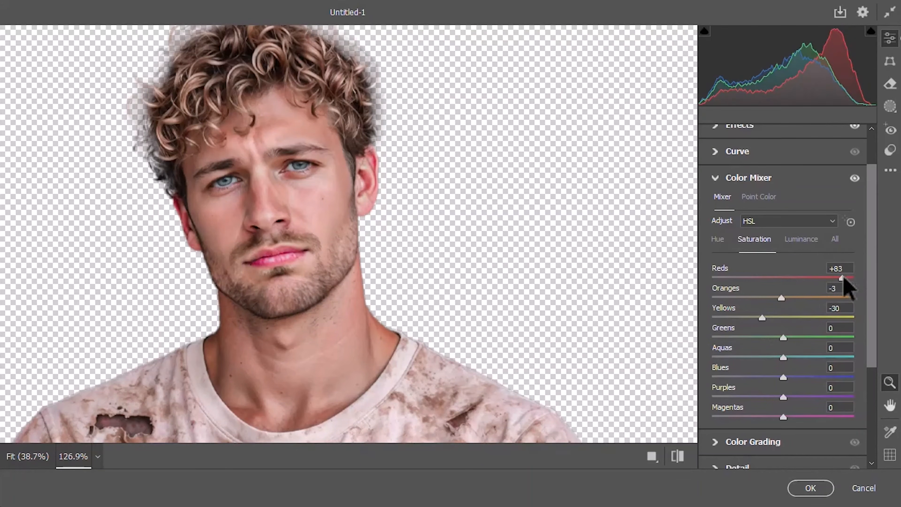
scroll(784, 392, down, 1)
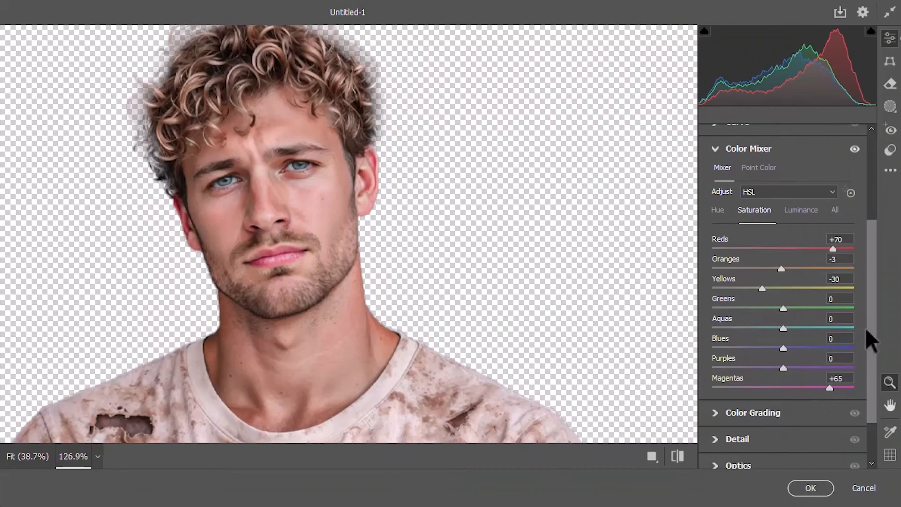
Step: Bring up the Detail sharpening settings and apply the Camera Raw adjustments to Layer 3 copy
scroll(862, 343, down, 2)
click(716, 376)
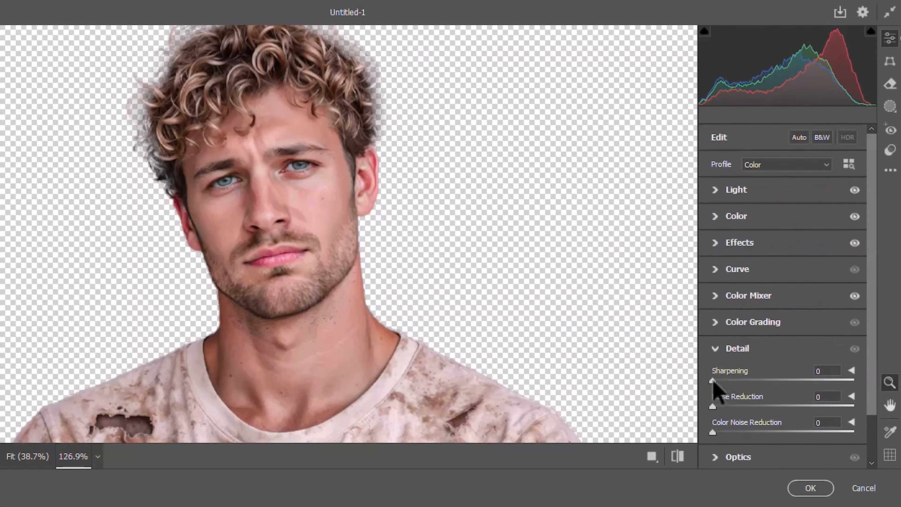
click(809, 488)
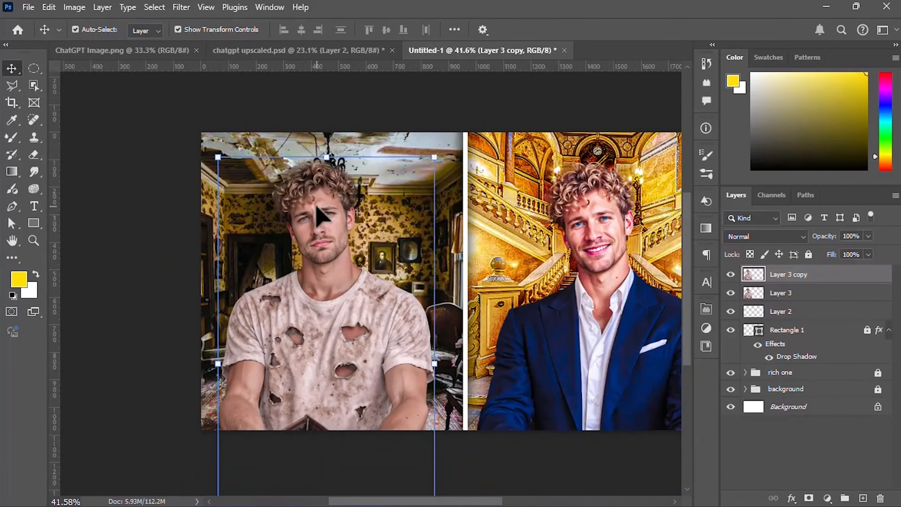
Step: Duplicate Layer 3 copy and add an Exposure adjustment layer above the duplicate
scroll(321, 215, up, 1)
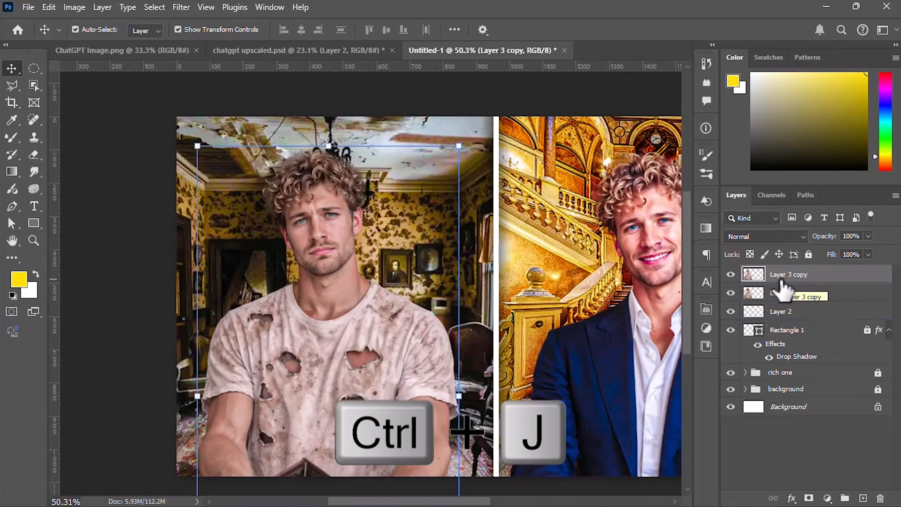
key(ctrl+j)
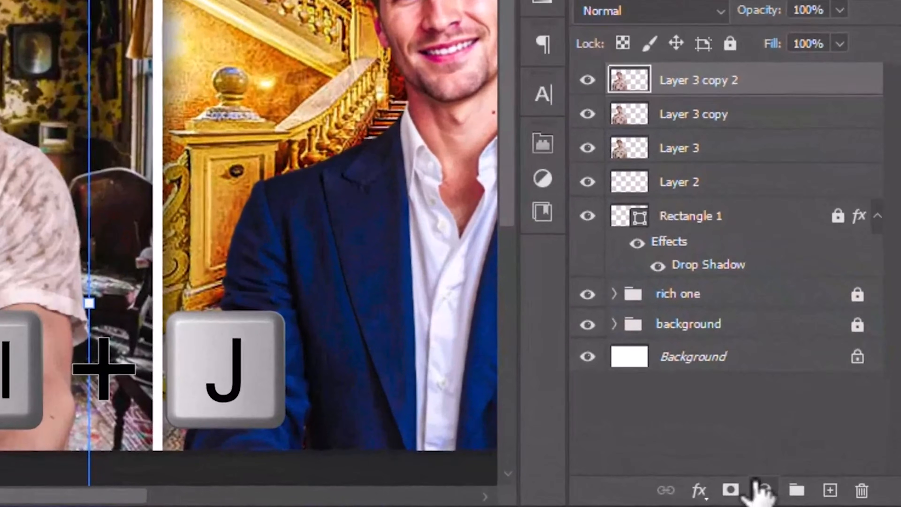
click(759, 488)
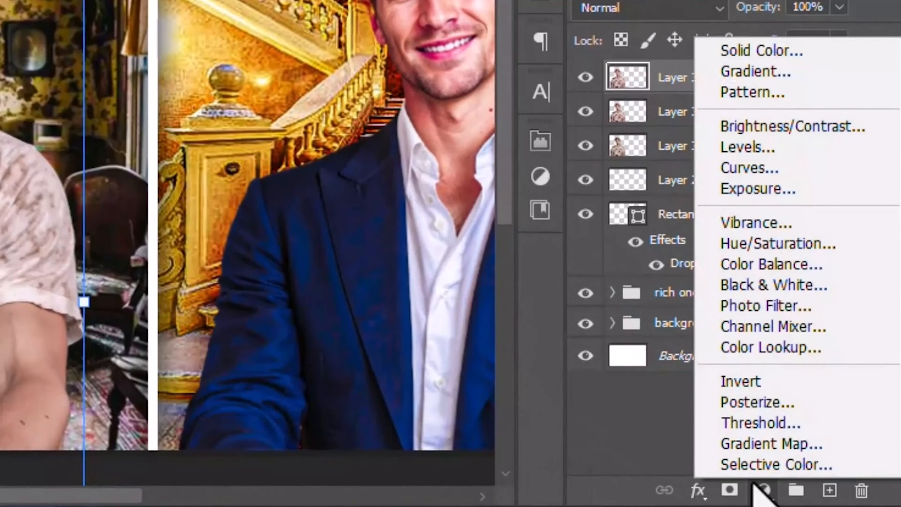
click(767, 190)
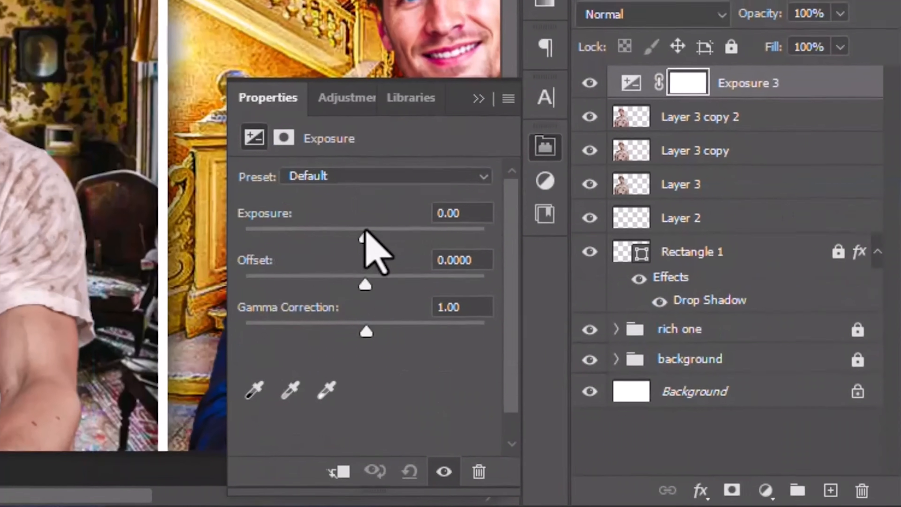
Step: Set Exposure to +0.10, Offset to -0.0075 and Gamma Correction to 1.02, and clip the adjustment to Layer 3 copy 2
mouse_move(365, 232)
mouse_down()
mouse_move(375, 240)
mouse_move(354, 240)
mouse_move(366, 240)
mouse_up()
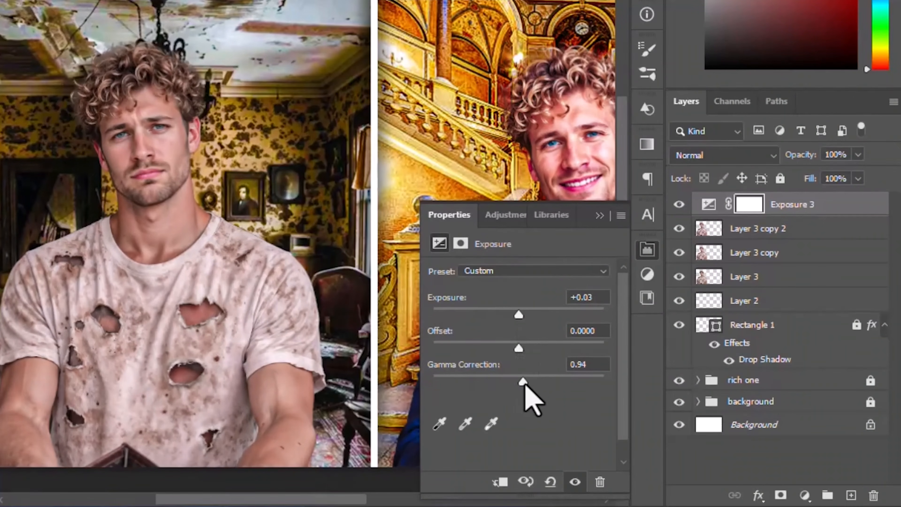
drag(525, 386, 515, 346)
drag(518, 315, 520, 315)
click(500, 482)
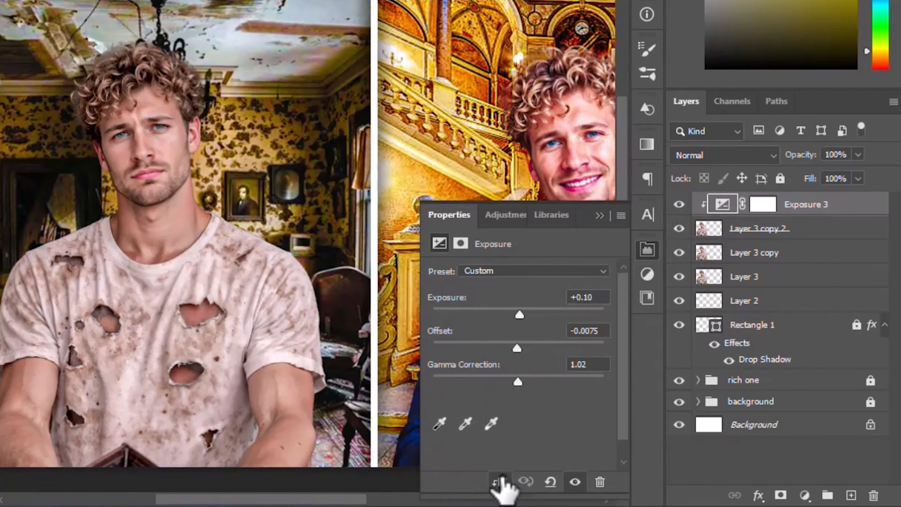
click(599, 216)
Step: Add a Hue/Saturation adjustment directly above Layer 3 copy 2 and set the Reds saturation to +29
click(718, 230)
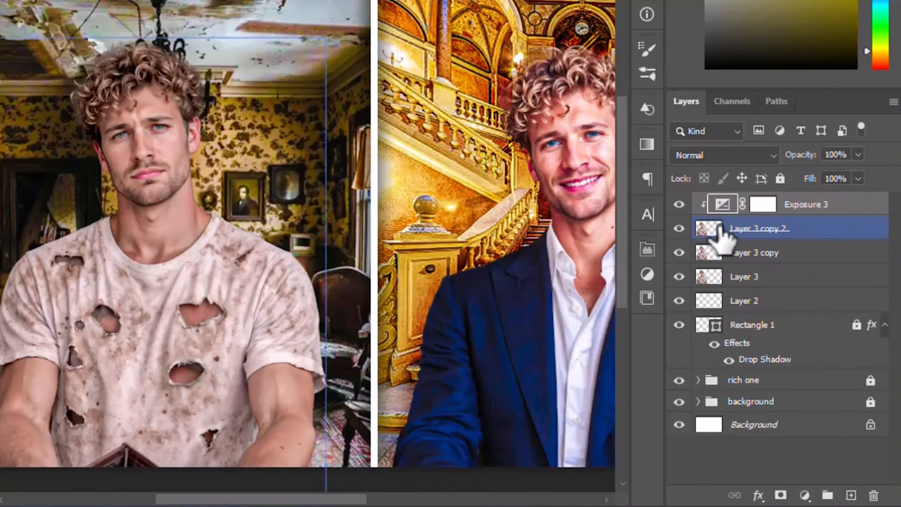
click(805, 496)
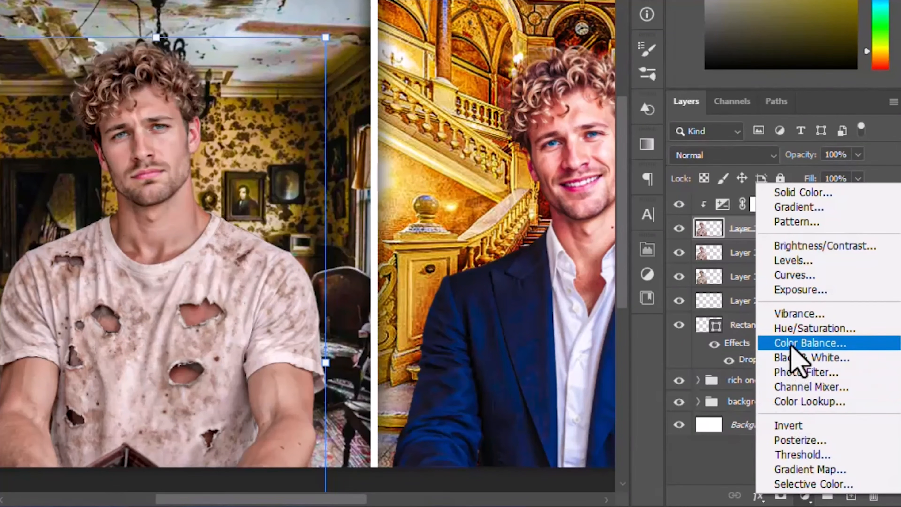
click(800, 332)
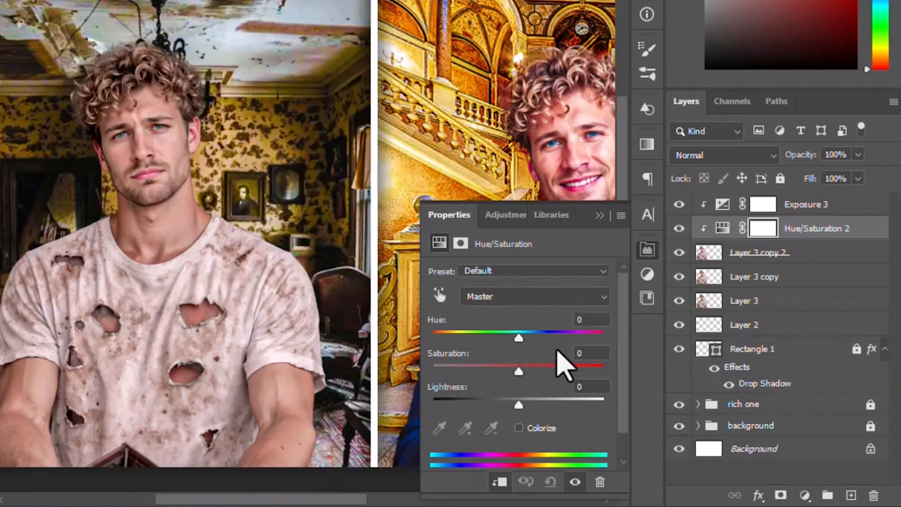
click(520, 297)
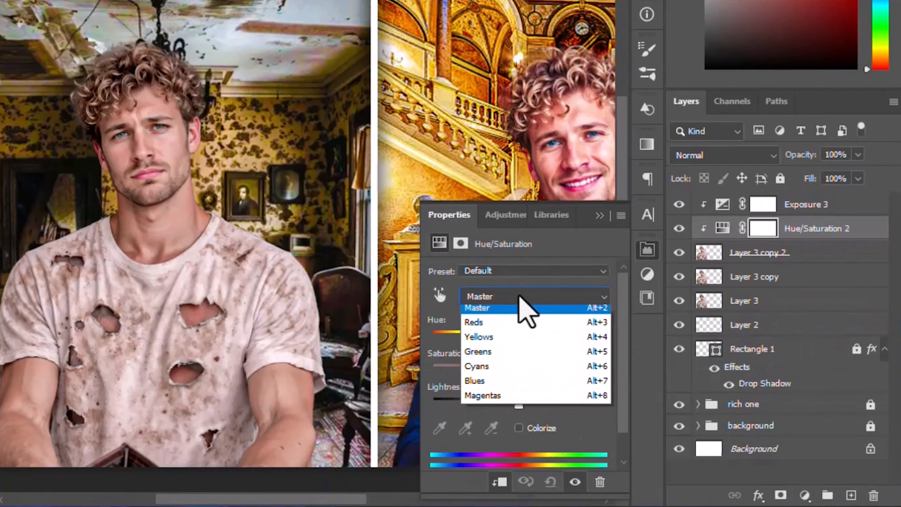
click(517, 323)
drag(519, 371, 543, 378)
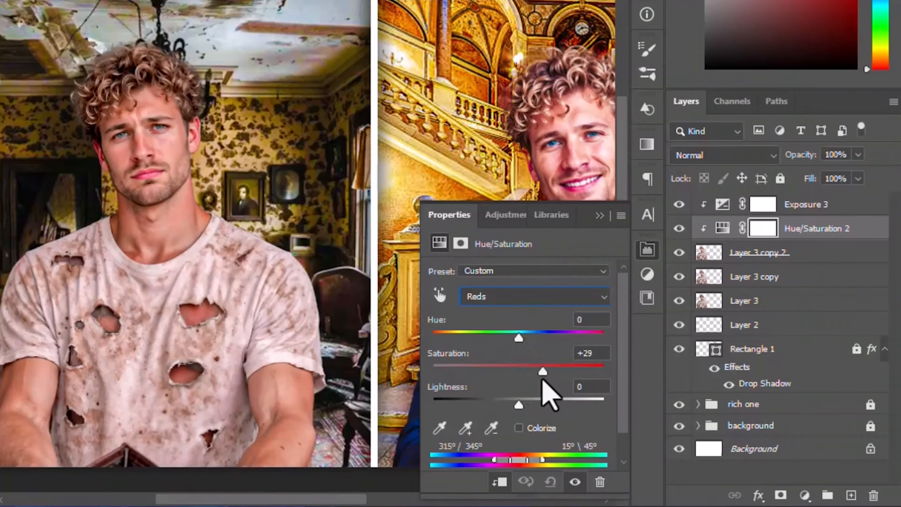
Step: In Hue/Saturation, lower the saturation and lightness of the Yellows and set the Magentas saturation to -22
click(539, 298)
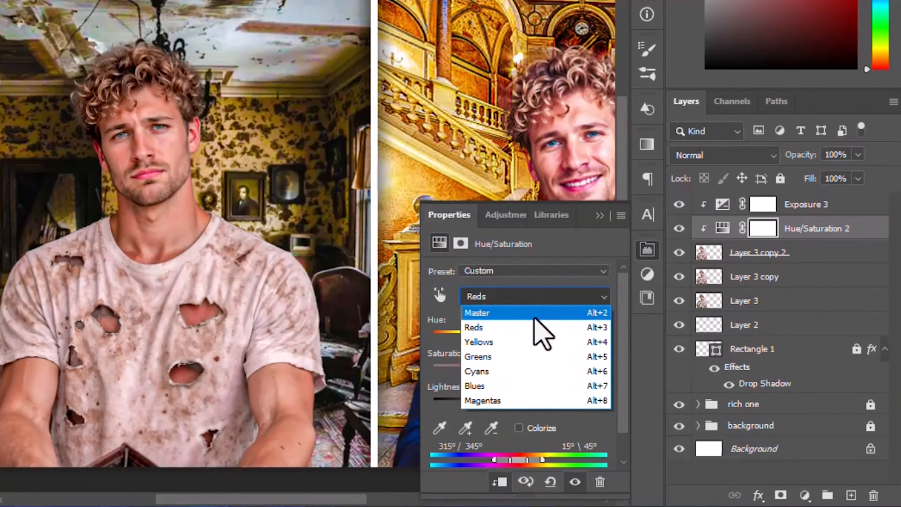
click(529, 349)
drag(519, 371, 510, 372)
drag(522, 407, 502, 407)
click(574, 298)
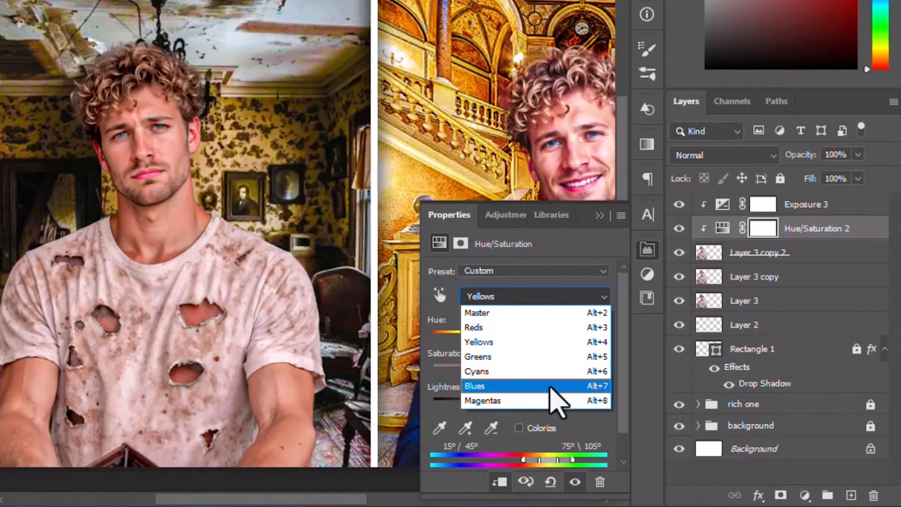
click(554, 401)
mouse_move(517, 371)
mouse_down()
mouse_move(544, 371)
mouse_move(500, 371)
mouse_up()
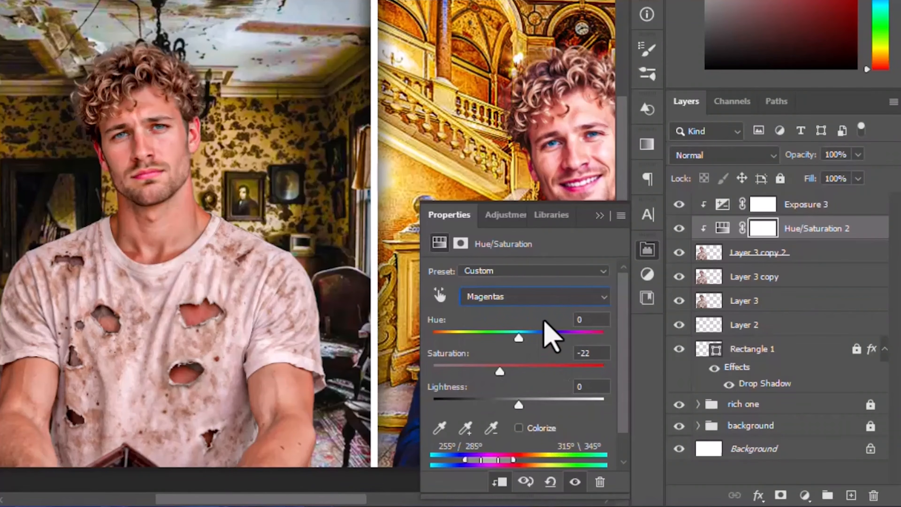
click(600, 215)
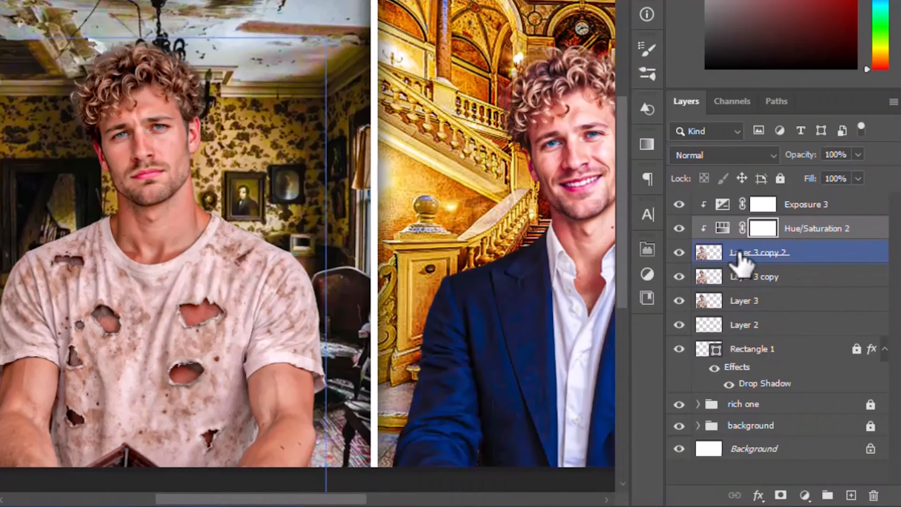
Step: Add a Color Balance adjustment directly above Layer 3 copy 2, with midtones Cyan/Red at +11 and Yellow/Blue at +14
click(751, 253)
click(804, 492)
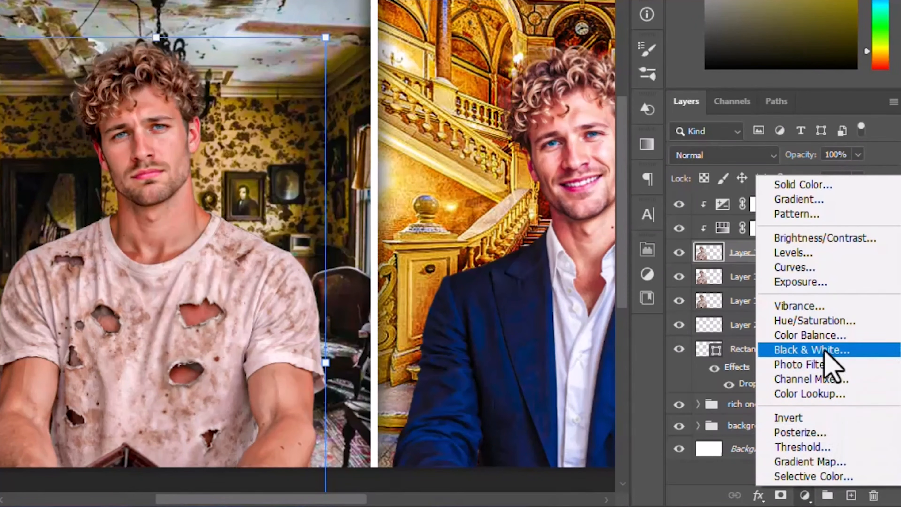
click(823, 337)
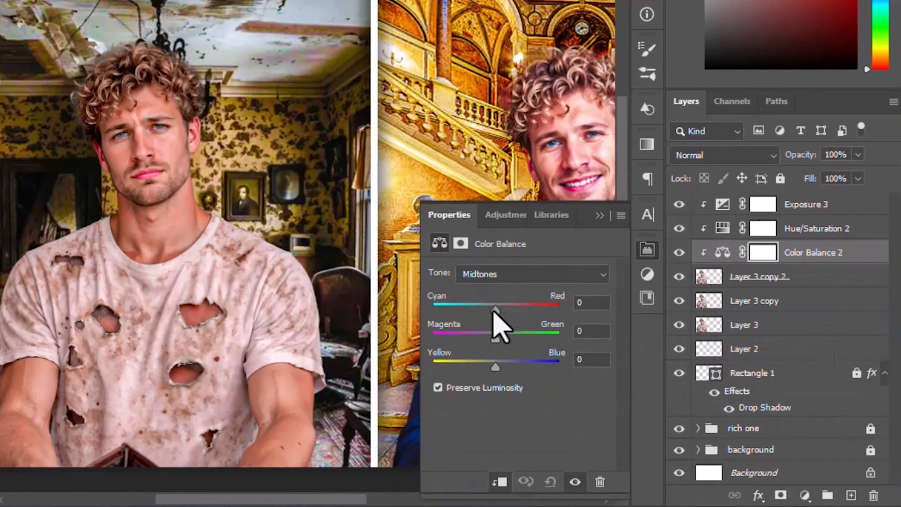
drag(499, 312, 502, 312)
drag(495, 368, 505, 366)
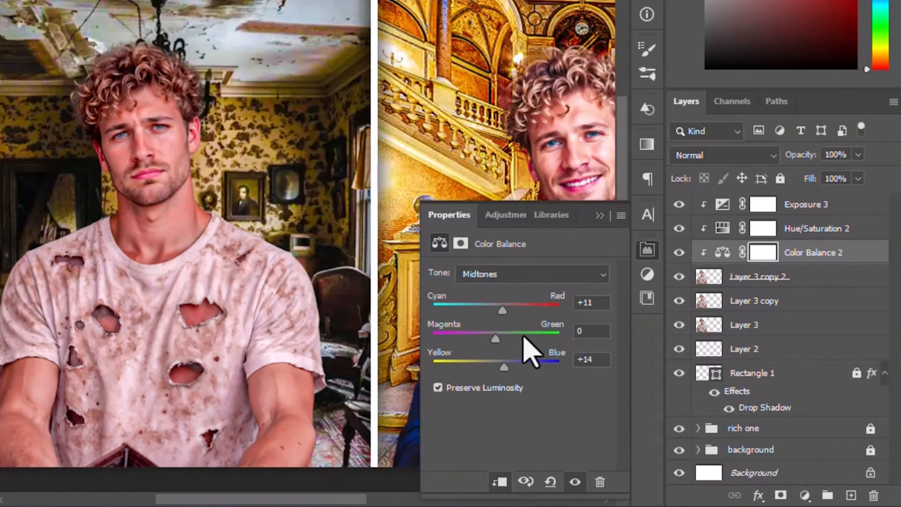
click(599, 216)
Step: Add a Selective Color adjustment above Layer 3 copy 2, with Reds at Cyan +14, Magenta +4, Yellow +1 and Black +16
drag(708, 277, 802, 483)
click(804, 496)
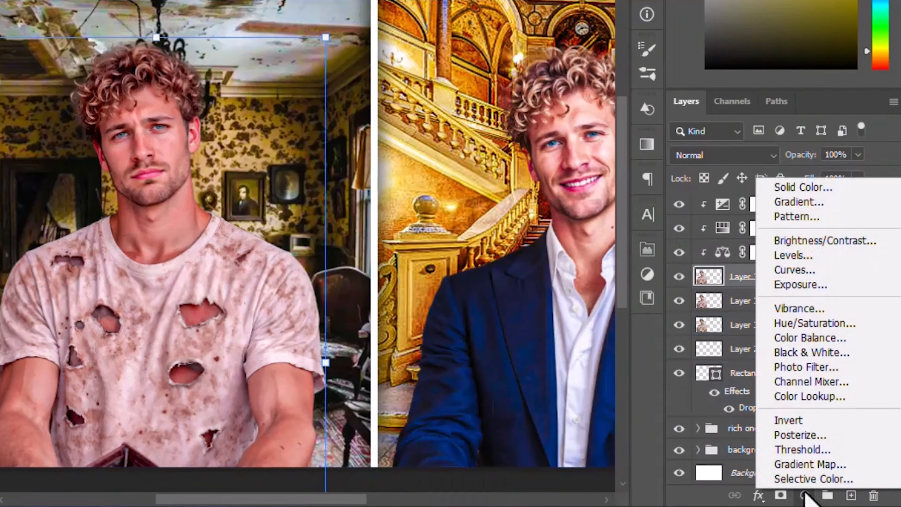
click(810, 480)
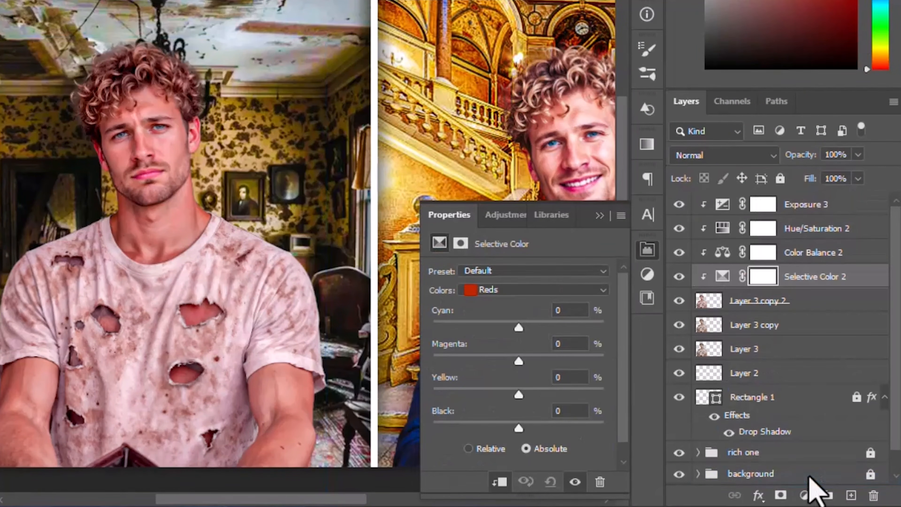
drag(523, 327, 529, 327)
drag(518, 396, 519, 396)
drag(519, 428, 532, 428)
mouse_move(518, 362)
mouse_down()
mouse_move(529, 360)
mouse_move(514, 362)
mouse_move(521, 362)
mouse_up()
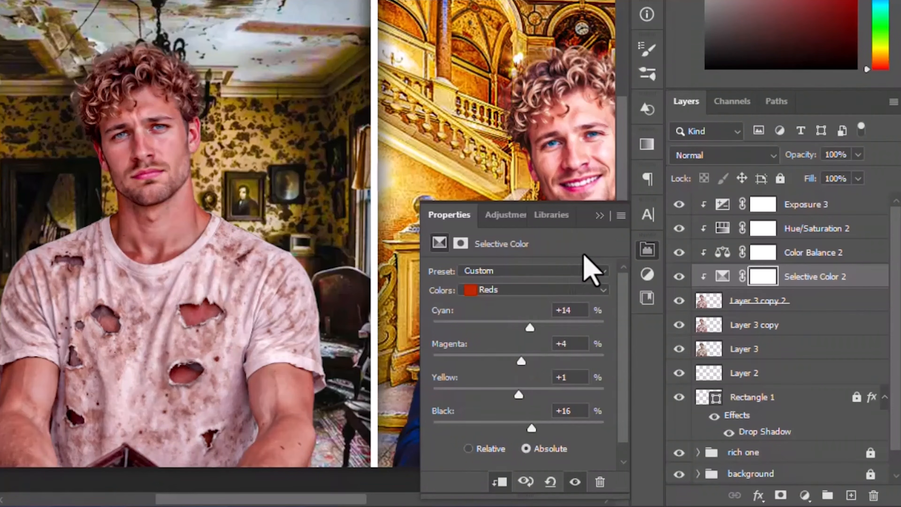
click(596, 215)
Step: Group Layer 3 copy 2 with its four adjustment layers, from Selective Color 2 up to Exposure 3
click(694, 300)
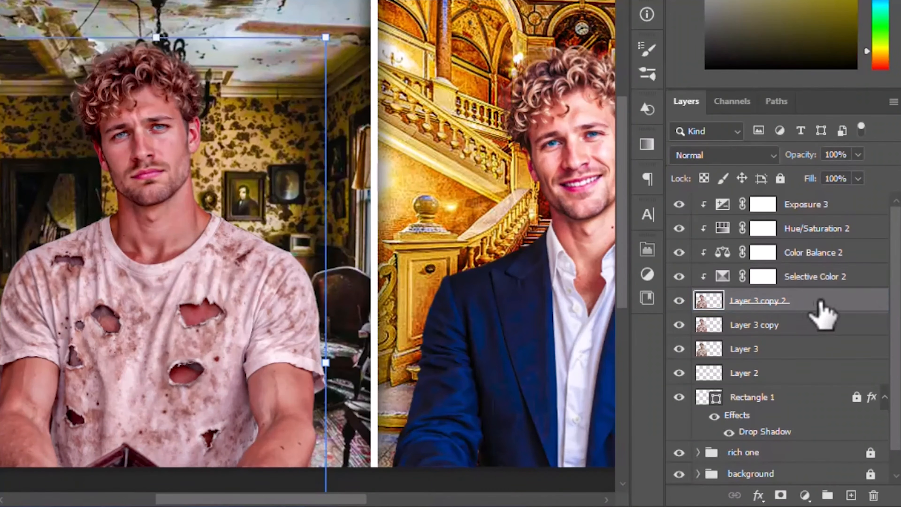
scroll(110, 278, down, 1)
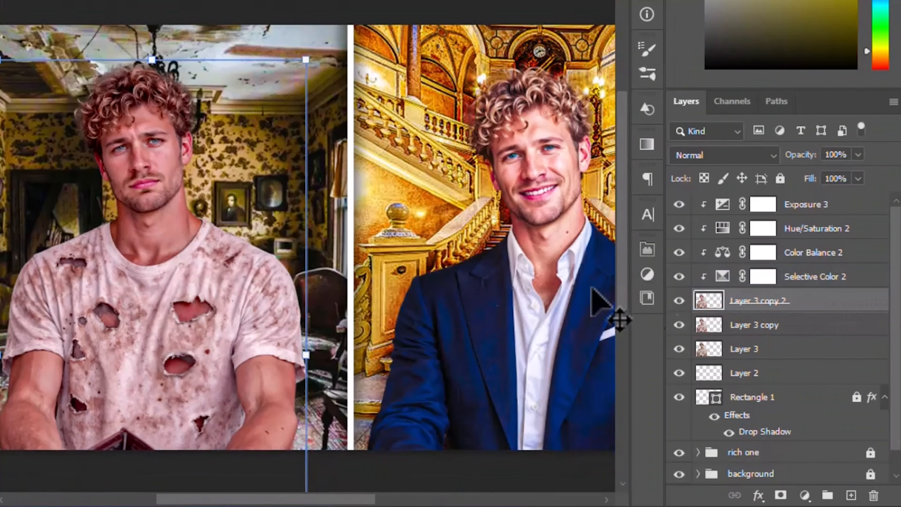
shift+click(785, 204)
key(ctrl+g)
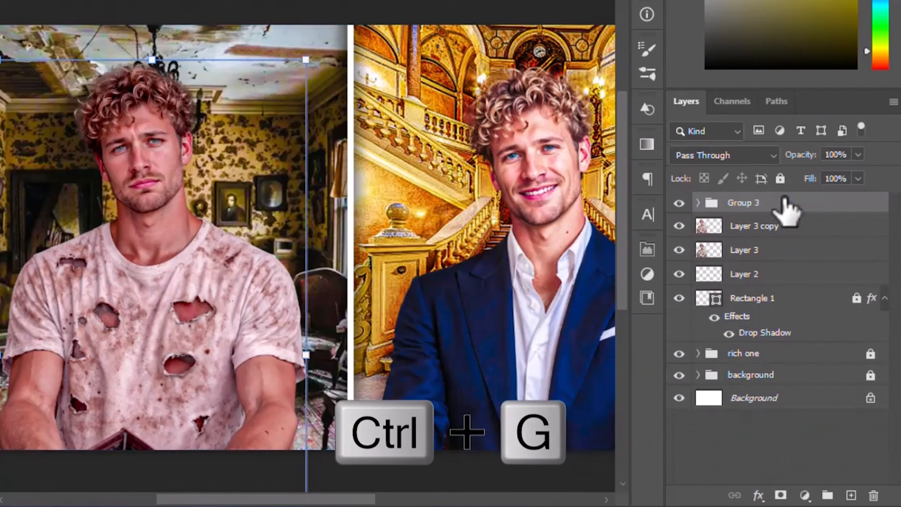
key(ctrl+g)
key(ctrl+j)
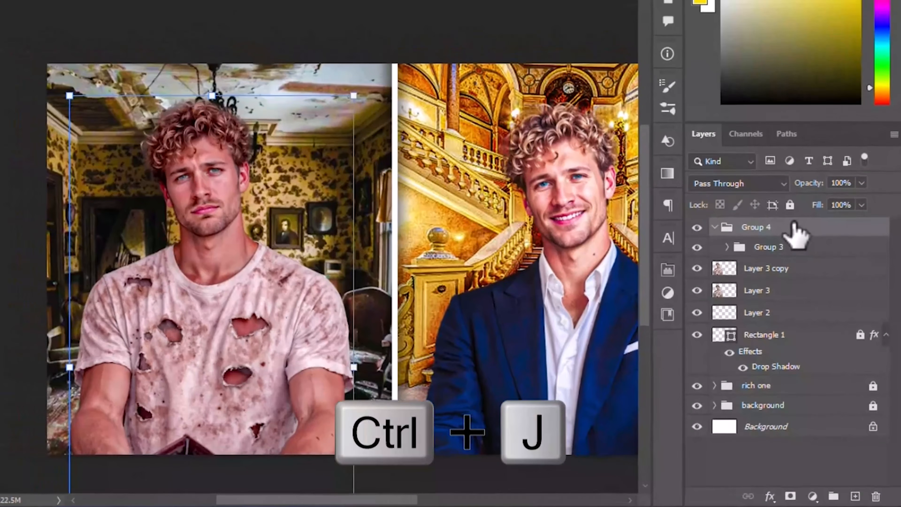
key(ctrl+z)
Step: Duplicate Group 3 and merge the duplicate into a single layer
key(ctrl+j)
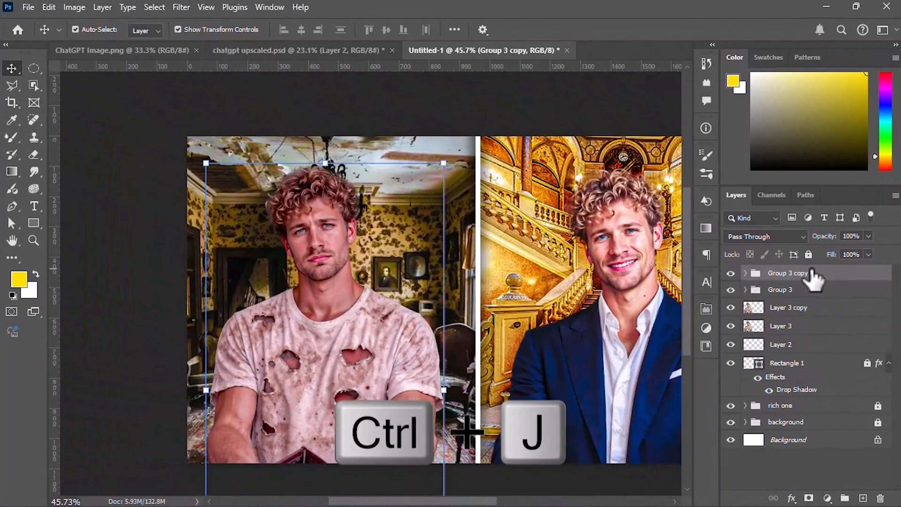
key(ctrl+e)
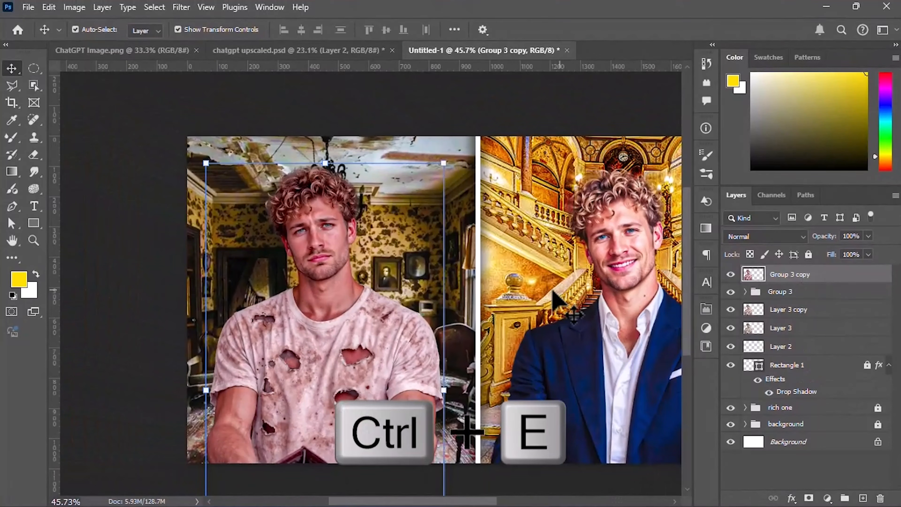
Step: Apply the Camera Raw Filter to the Group 3 copy layer with Texture +100, Clarity +58 and Dehaze +9
scroll(330, 282, up, 5)
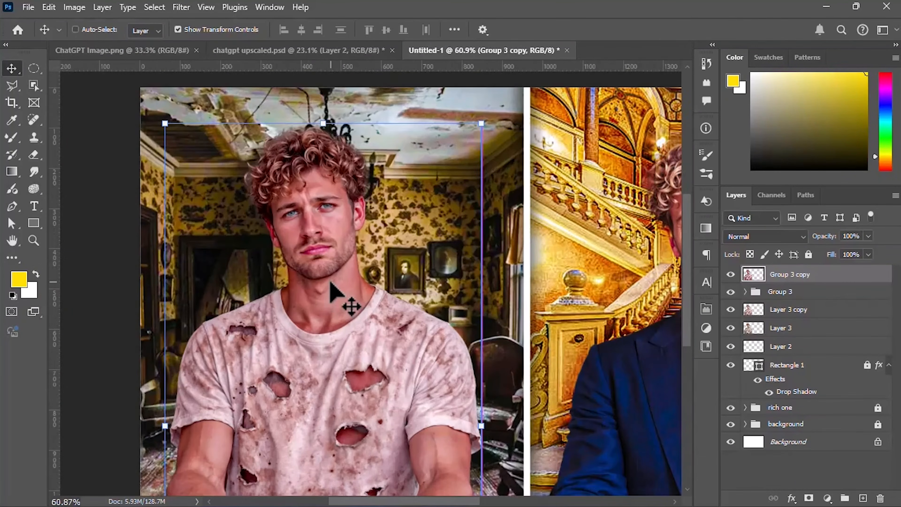
drag(689, 300, 687, 336)
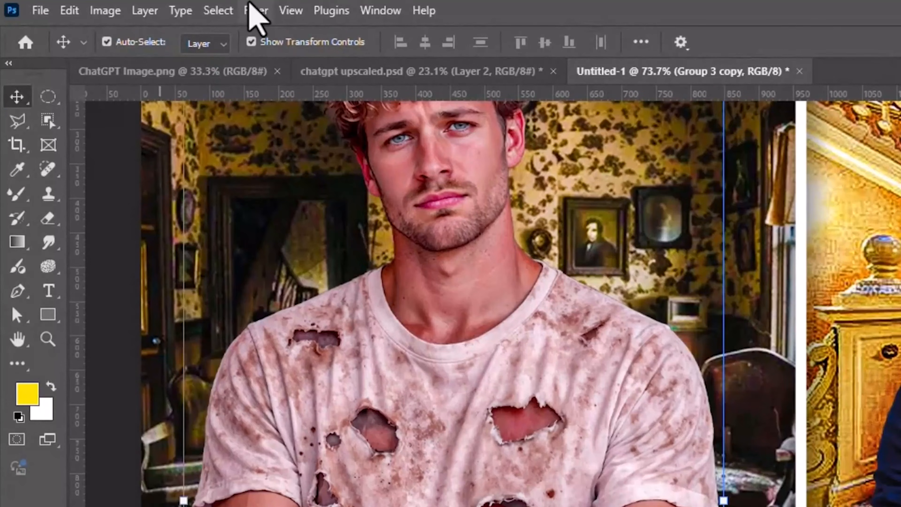
click(250, 5)
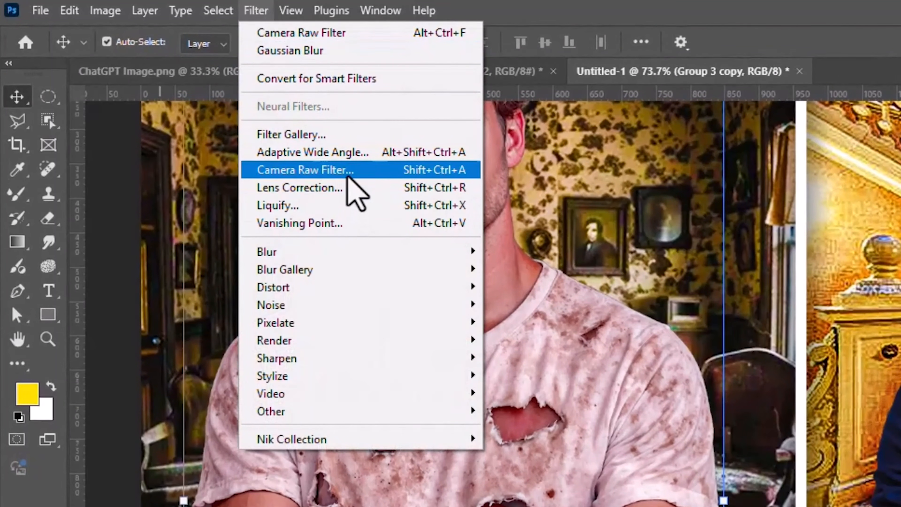
click(346, 169)
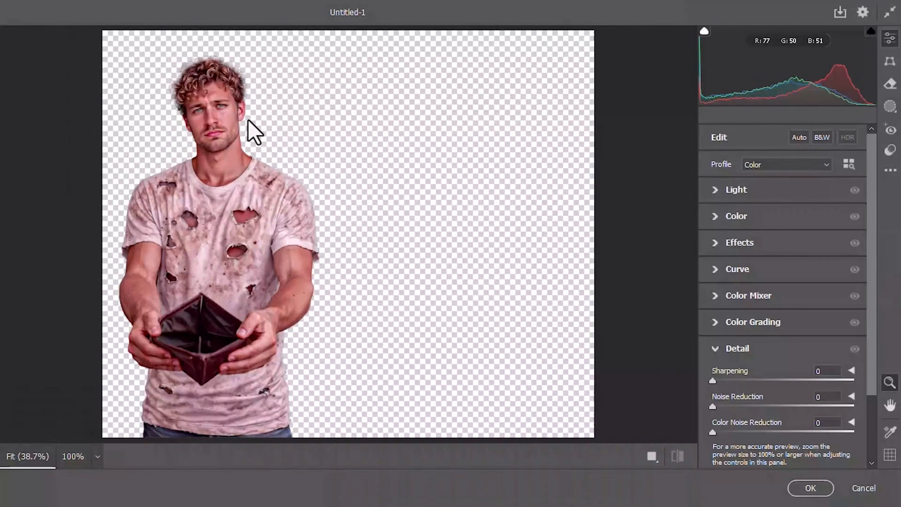
drag(188, 201, 216, 201)
click(718, 242)
drag(783, 272, 852, 281)
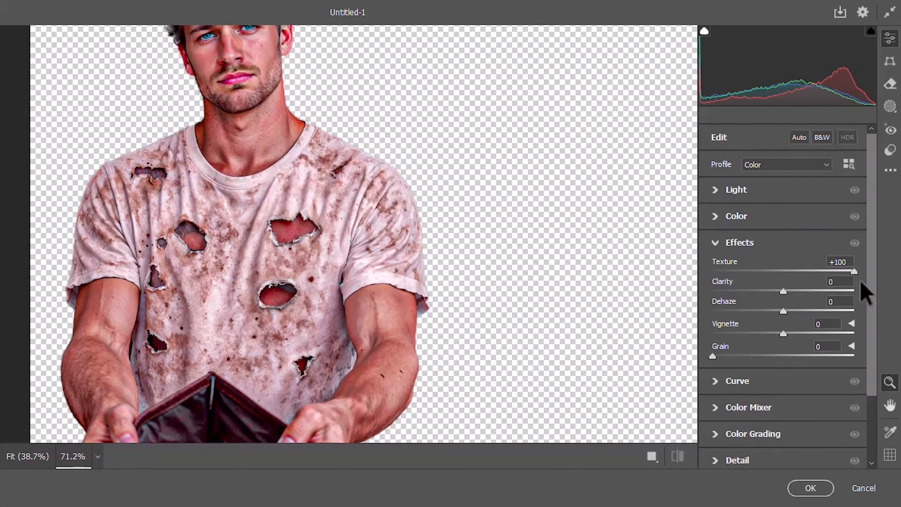
drag(780, 292, 790, 311)
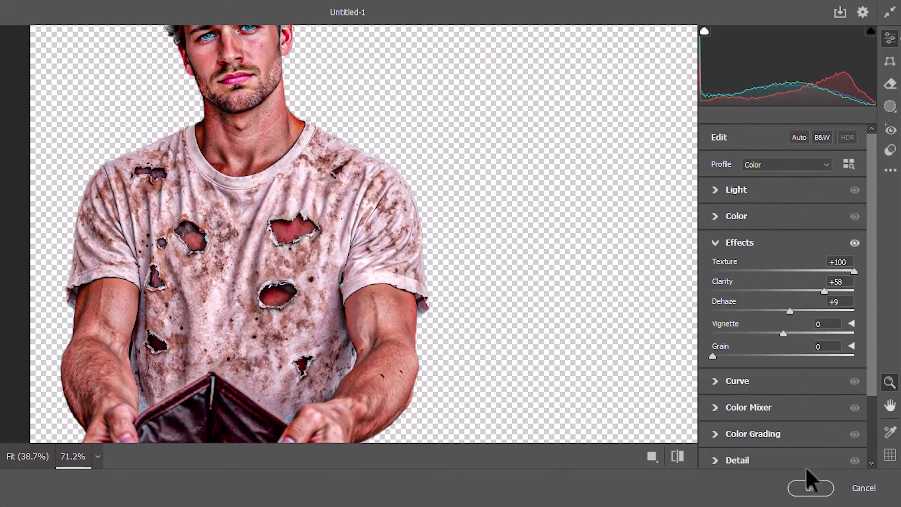
click(807, 489)
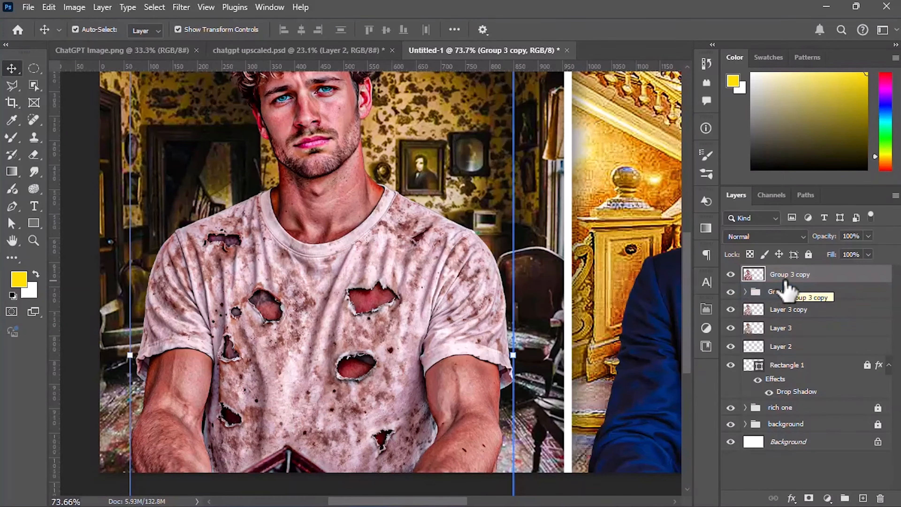
Step: Duplicate Group 3 again and merge the duplicate into a single layer directly beneath Group 3 copy
click(786, 292)
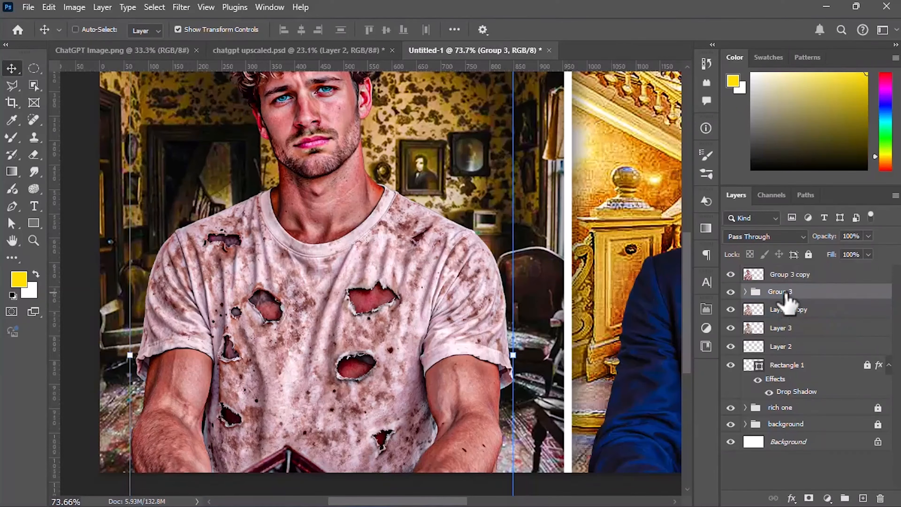
key(ctrl+j)
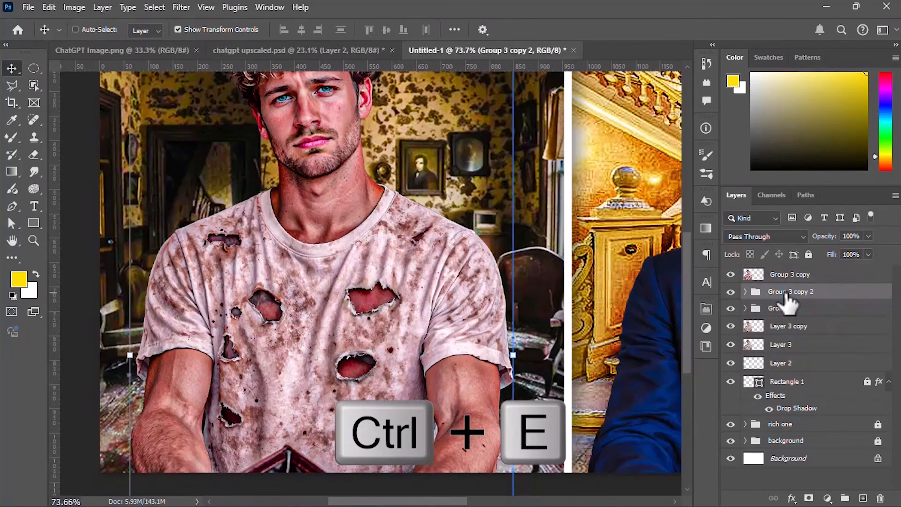
key(ctrl+e)
Step: Add a black layer mask to Group 3 copy and brush white over the torn shirt to reveal its Camera Raw detail
click(776, 274)
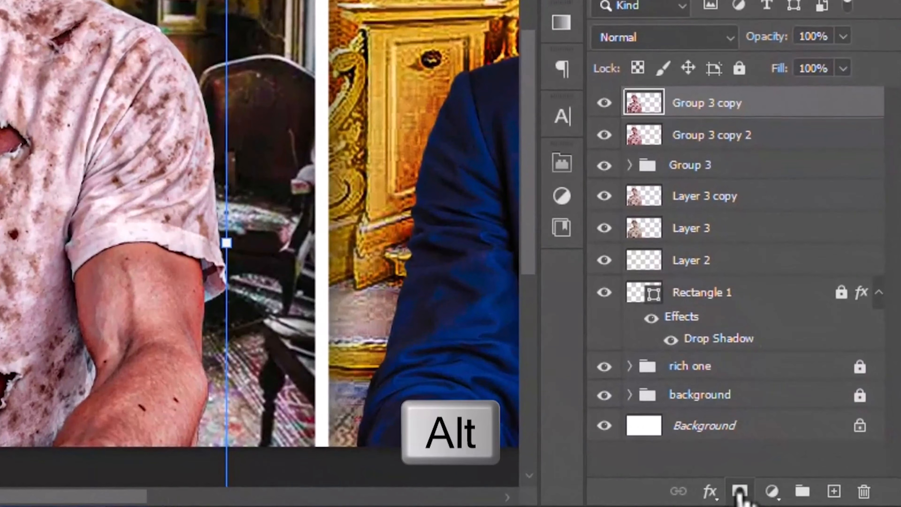
alt+click(739, 492)
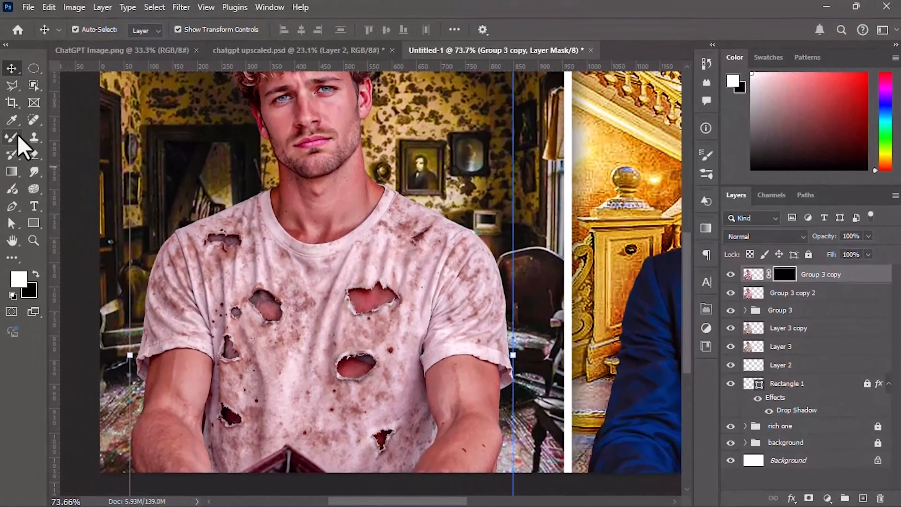
right_click(13, 137)
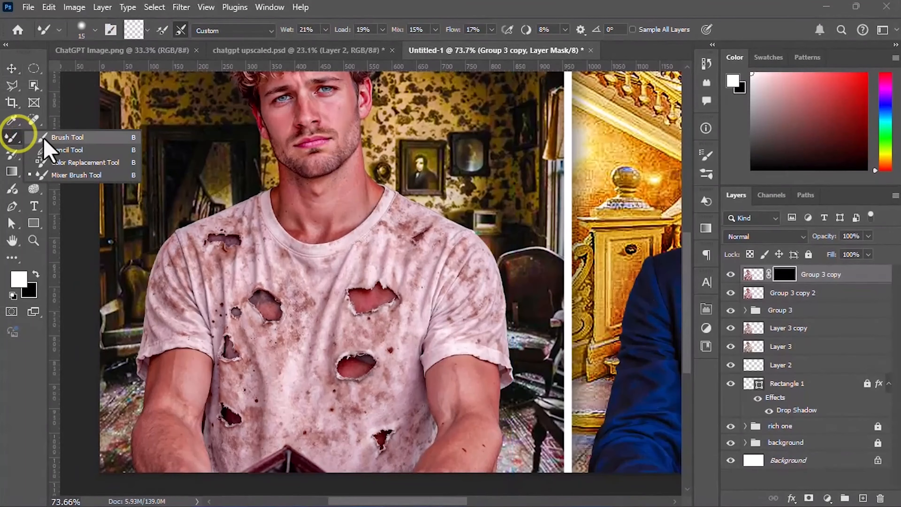
click(68, 137)
mouse_move(510, 238)
mouse_down()
mouse_move(498, 360)
mouse_move(327, 342)
mouse_move(249, 230)
mouse_move(182, 279)
mouse_move(185, 327)
mouse_move(267, 408)
mouse_move(308, 393)
mouse_move(226, 452)
mouse_move(406, 420)
mouse_move(397, 378)
mouse_up()
scroll(378, 370, down, 2)
scroll(377, 371, down, 2)
key(bracketleft)
key(bracketleft)
key(bracketleft)
key(bracketleft)
key(bracketleft)
scroll(363, 396, up, 3)
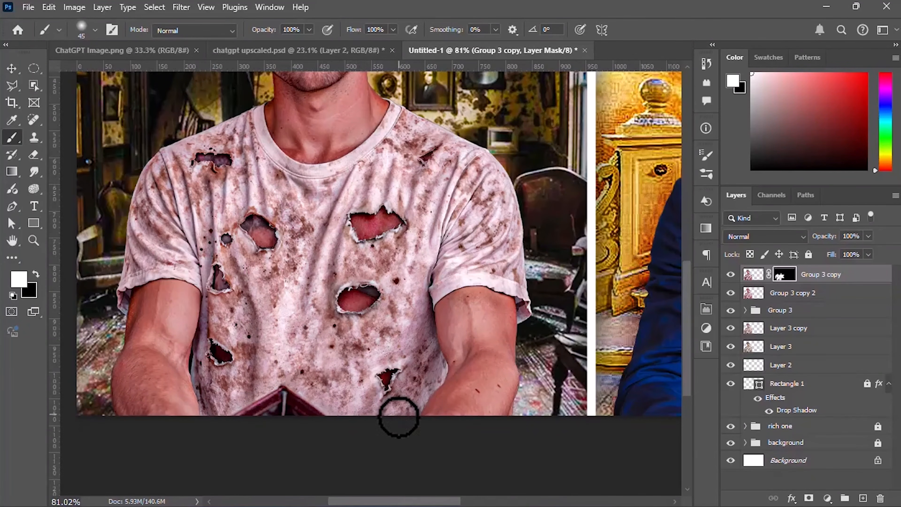
Step: Toggle the visibility of Group 3 copy to compare the shirt with and without the masked detail
scroll(439, 117, down, 1)
drag(688, 273, 687, 218)
scroll(259, 241, down, 2)
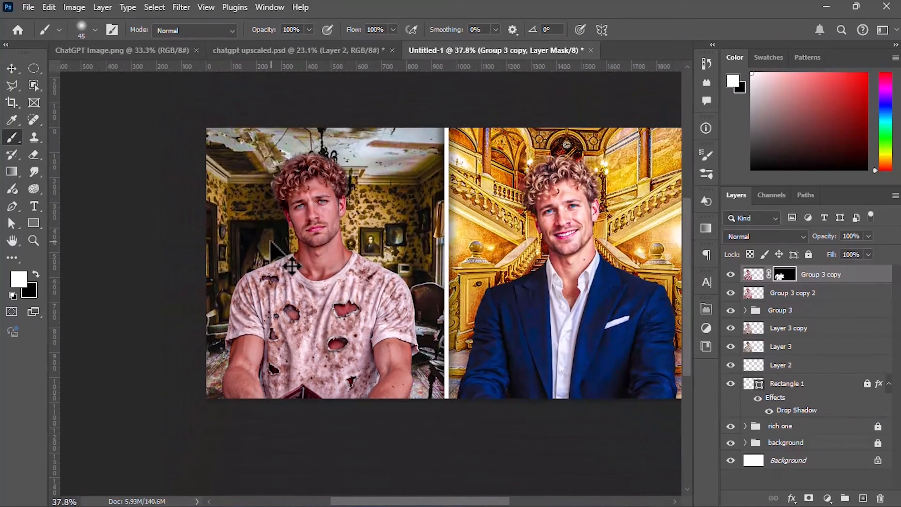
drag(427, 500, 441, 500)
drag(688, 314, 688, 302)
scroll(427, 302, up, 1)
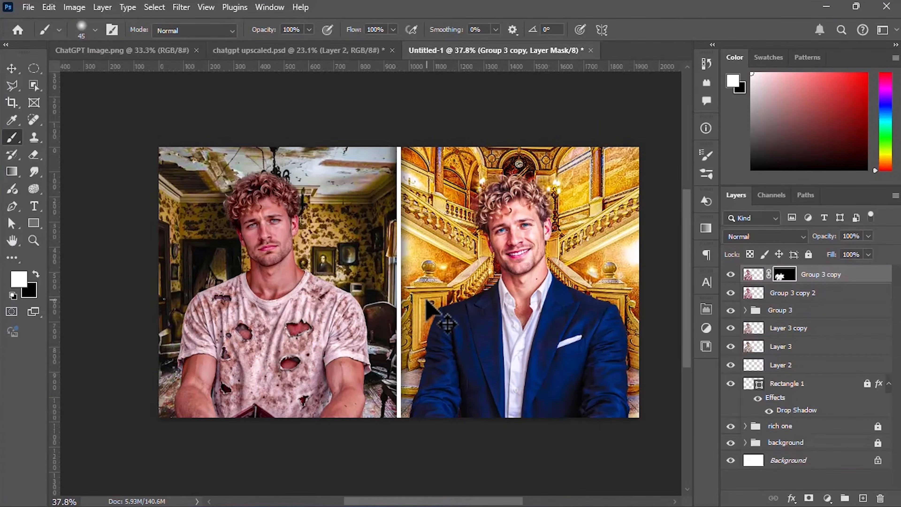
click(731, 275)
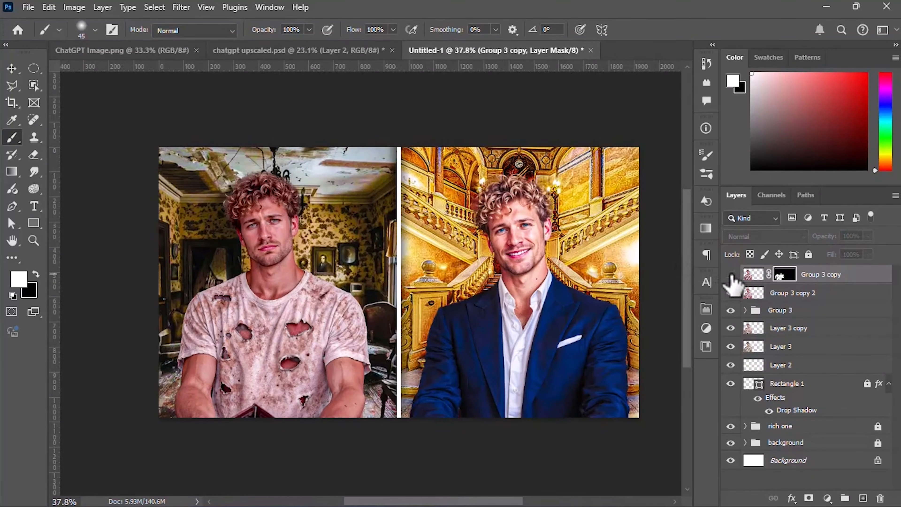
click(730, 274)
click(731, 274)
click(730, 275)
click(731, 275)
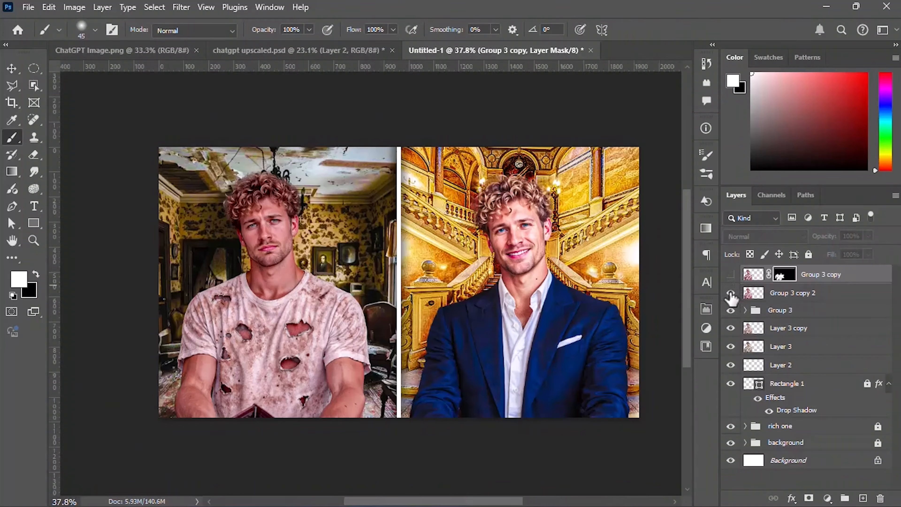
Step: Hide the poor man's remaining retouching layers one by one down to Layer 3, and show them again to compare before and after
click(731, 311)
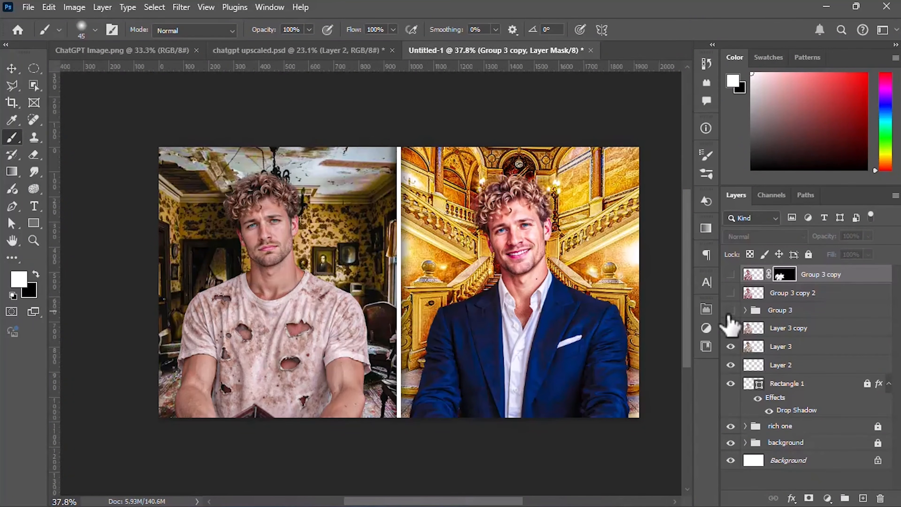
click(731, 328)
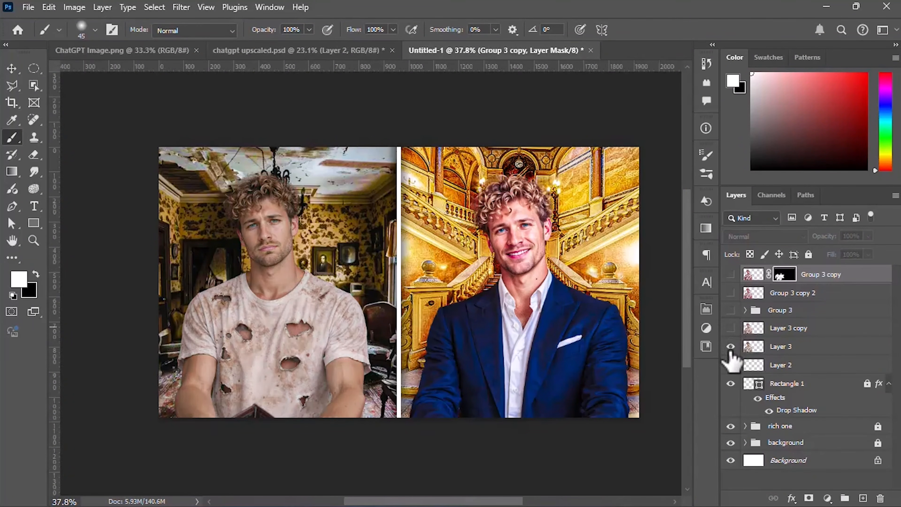
click(730, 364)
click(731, 346)
click(730, 345)
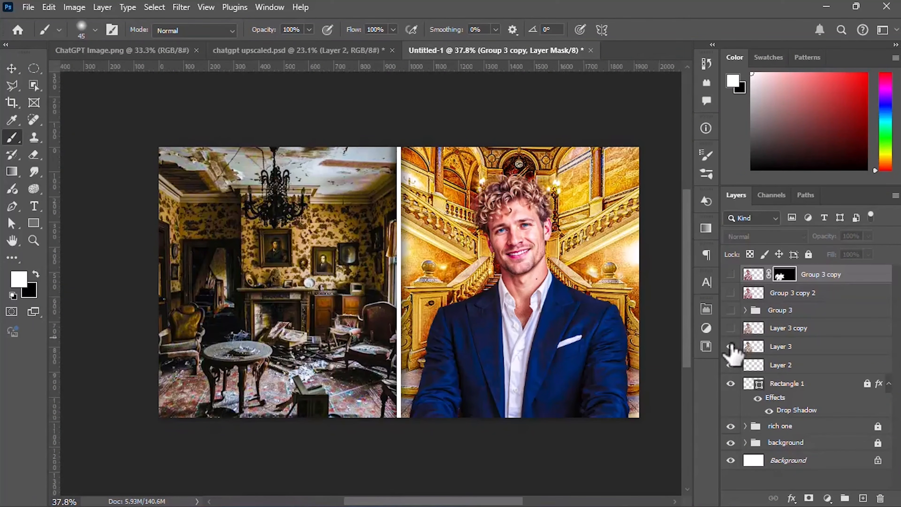
click(731, 345)
click(731, 329)
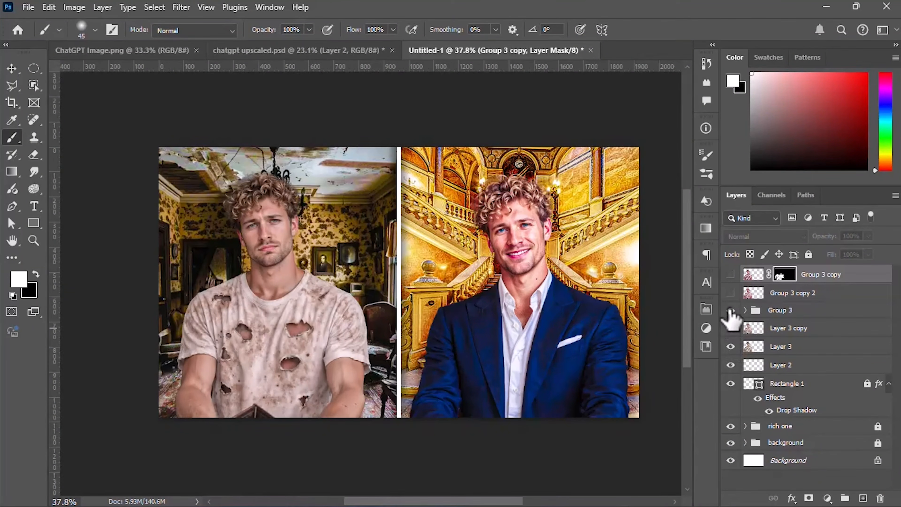
click(730, 310)
click(731, 275)
click(731, 293)
Step: Add a Brightness/Contrast adjustment clipped to Group 3 copy 2, with Brightness 38 and Contrast -23
scroll(284, 215, up, 5)
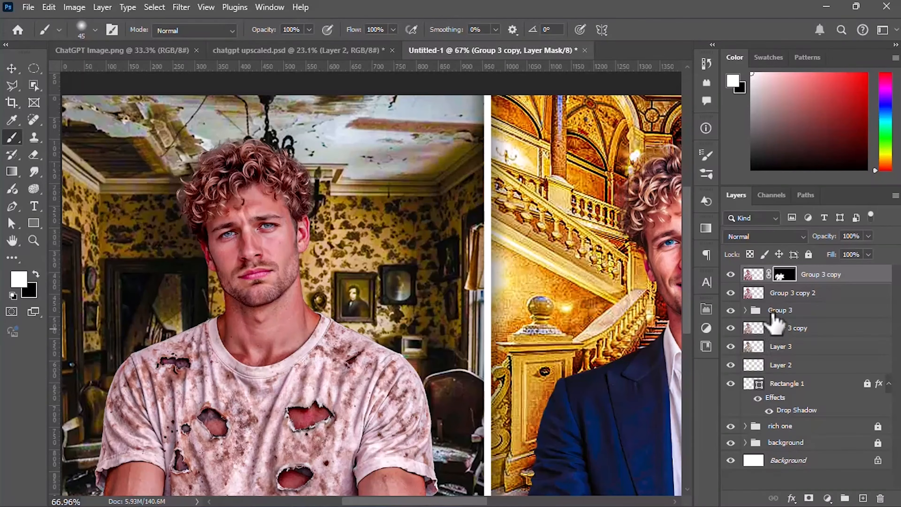
click(772, 299)
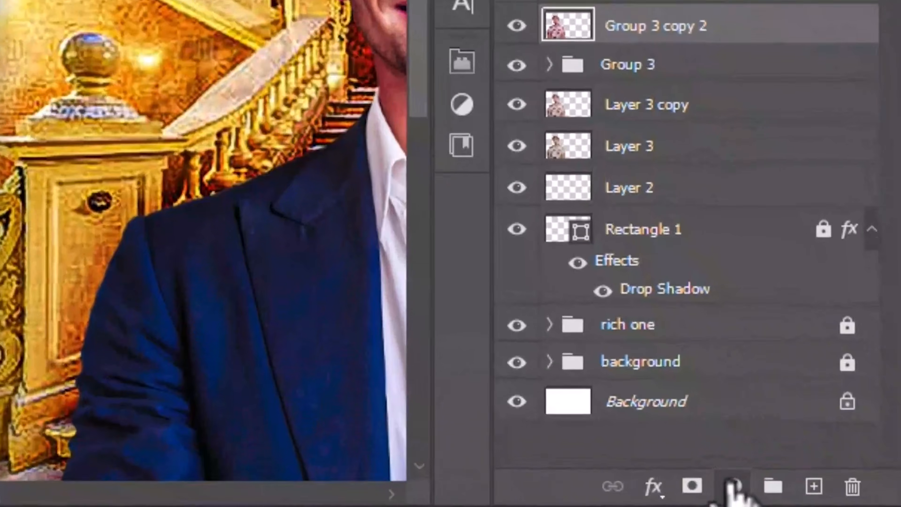
click(731, 485)
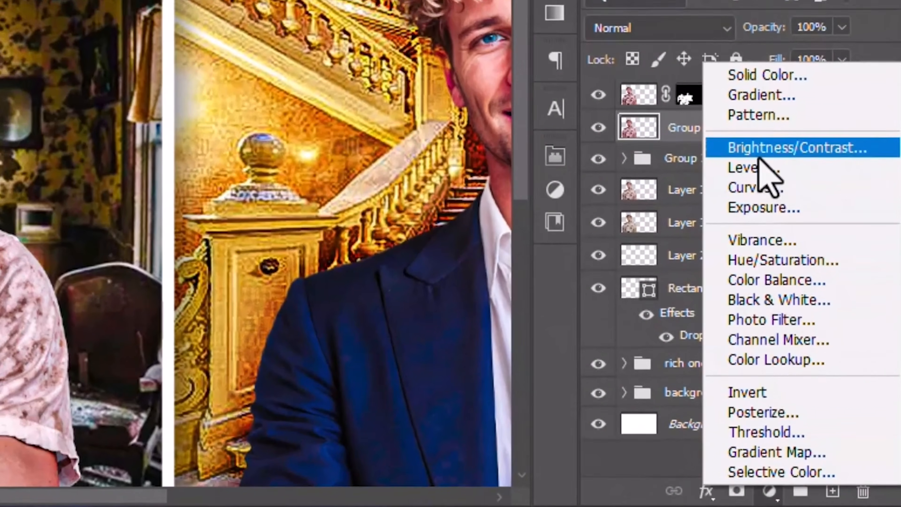
click(713, 136)
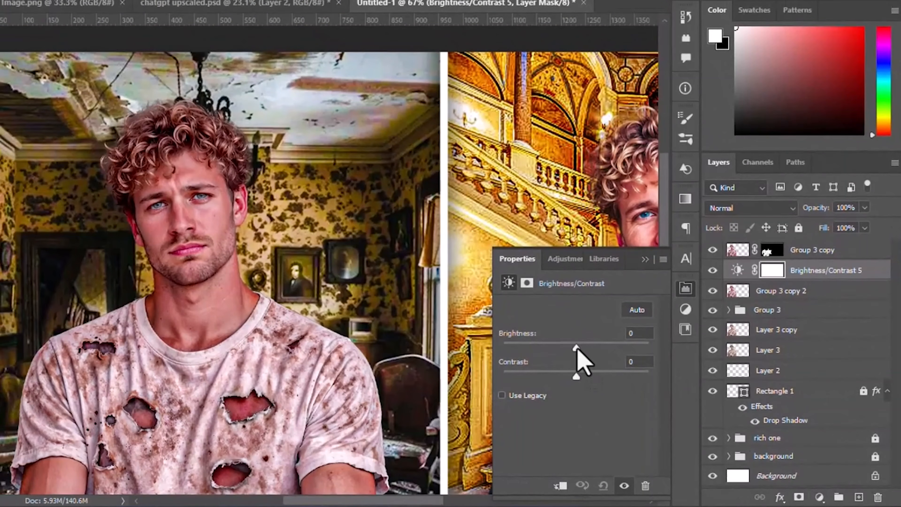
drag(577, 348, 584, 349)
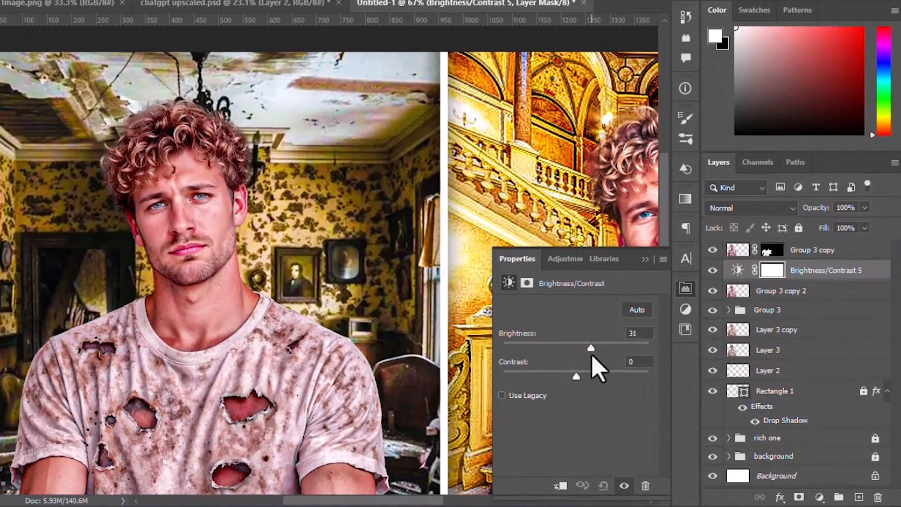
click(560, 485)
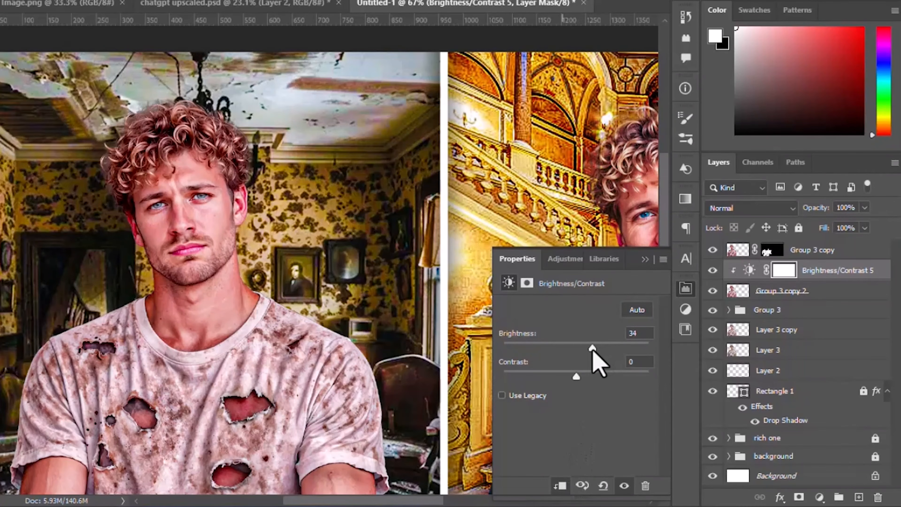
click(581, 349)
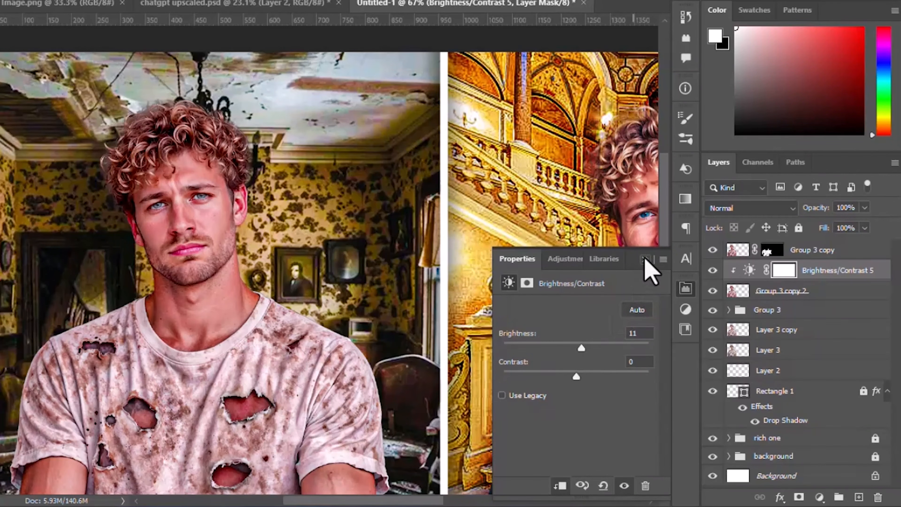
click(590, 350)
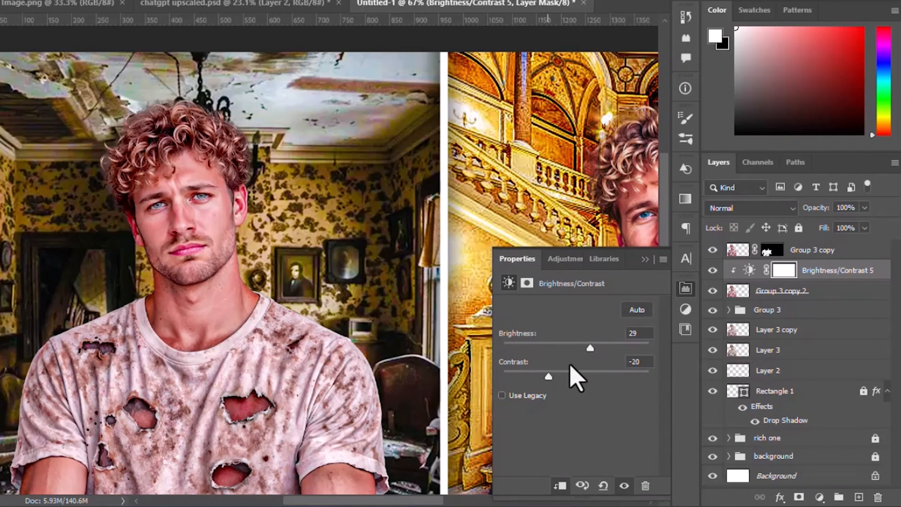
click(601, 344)
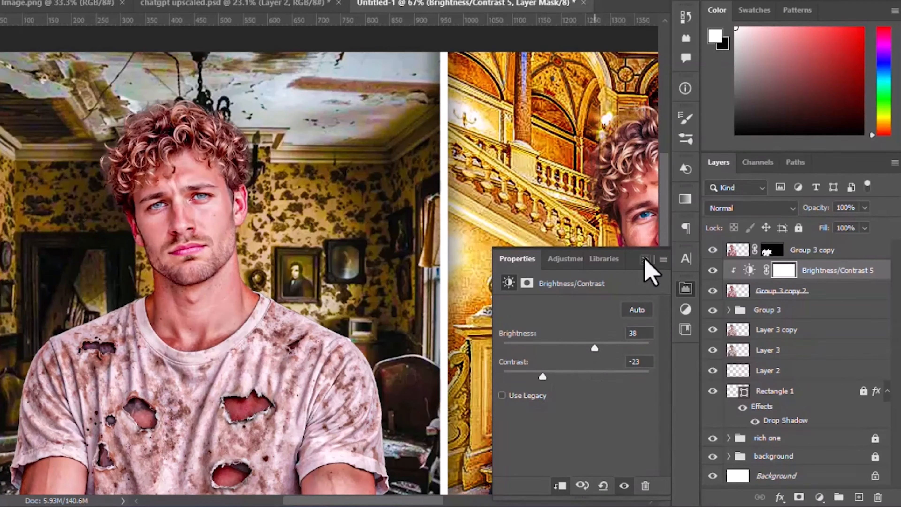
click(645, 259)
Step: Group Group 3 copy, Brightness/Contrast 5 and Group 3 copy 2, and merge a duplicate of the group into a single layer
scroll(234, 318, down, 6)
scroll(653, 342, up, 1)
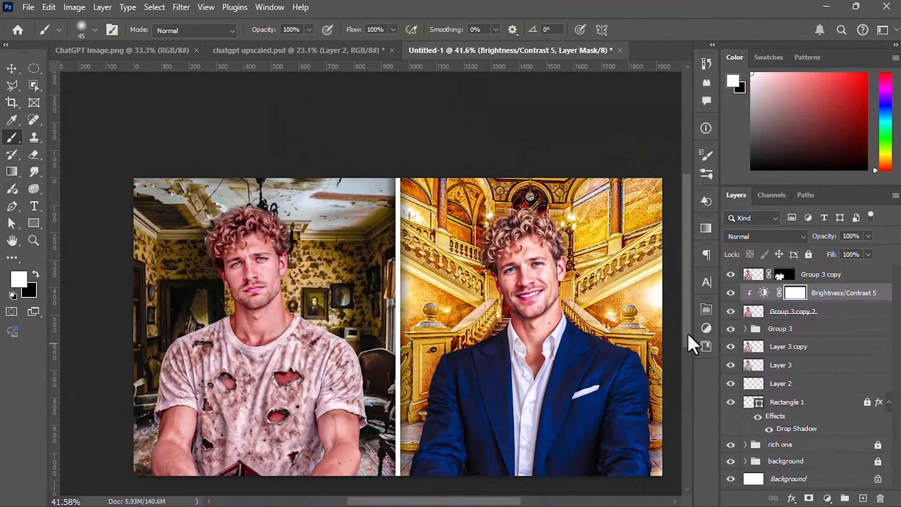
drag(688, 336, 688, 350)
scroll(682, 307, up, 1)
drag(498, 500, 507, 500)
click(6, 71)
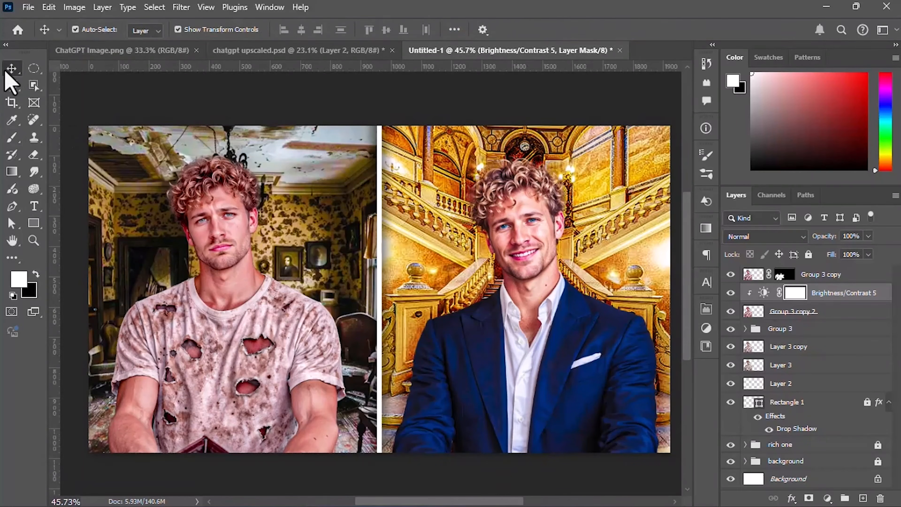
click(220, 319)
shift+click(778, 314)
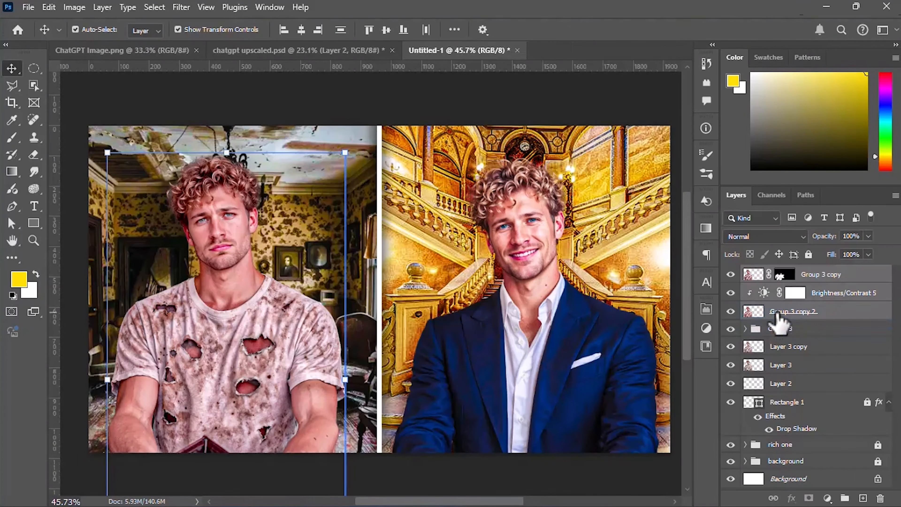
key(ctrl+g)
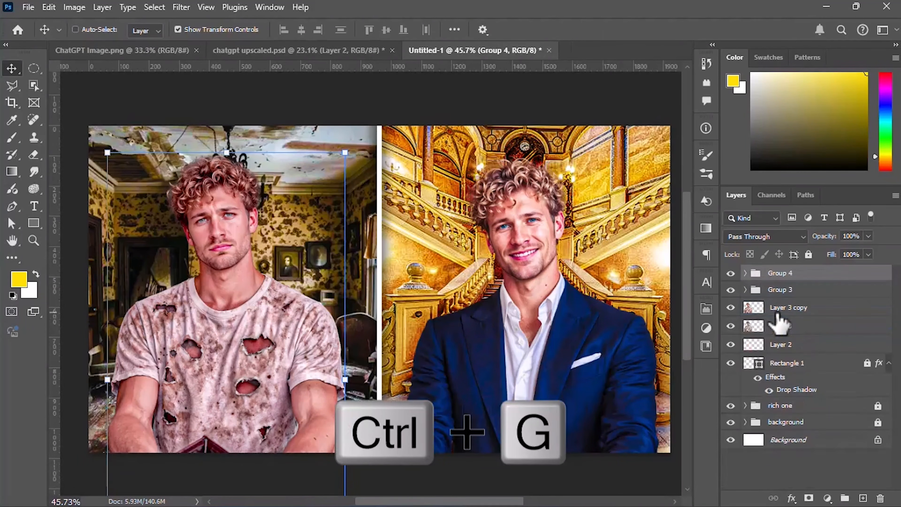
key(ctrl+j)
key(ctrl+e)
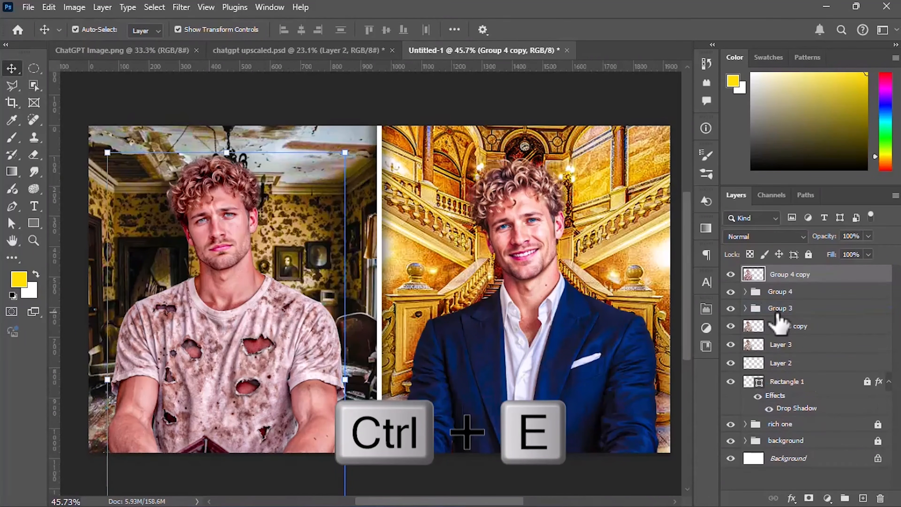
Step: Apply a black Overlay Inner Shadow to Group 4 copy with 100% opacity, 45° angle, 0 px distance, 0% choke and 111 px size
click(791, 498)
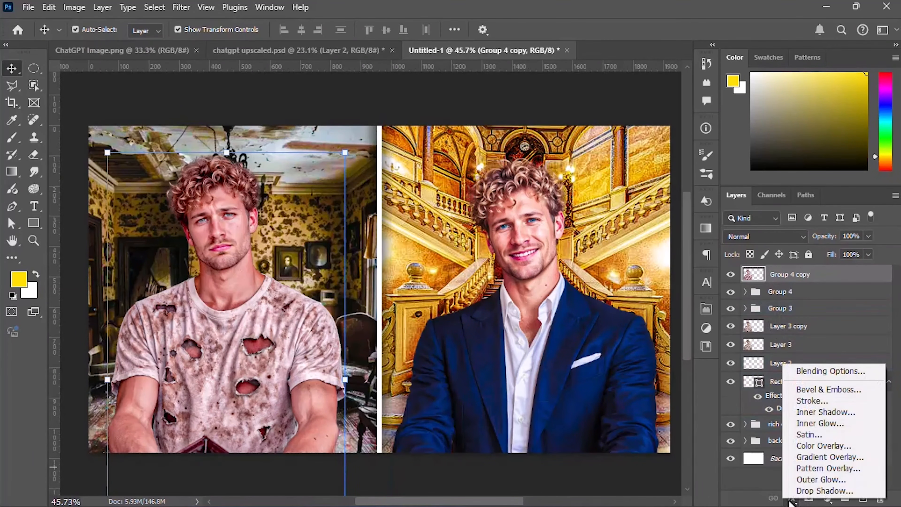
click(822, 411)
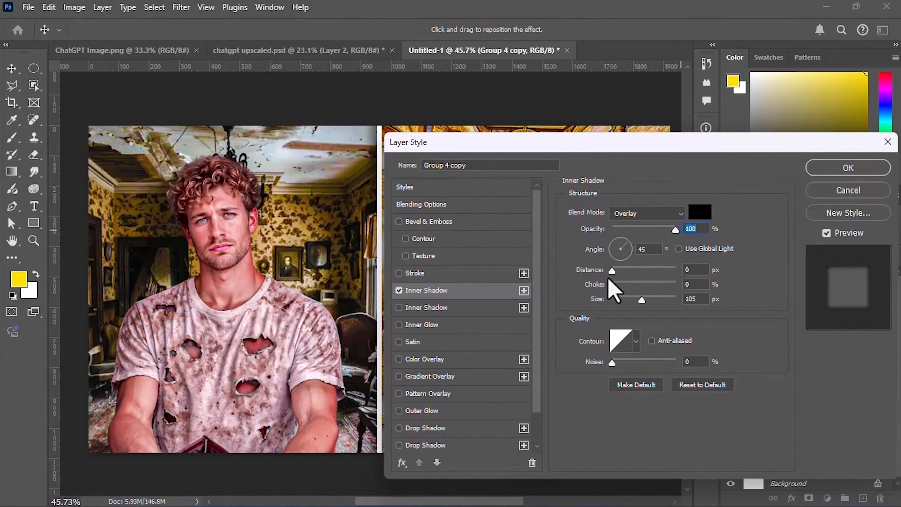
drag(600, 299, 607, 298)
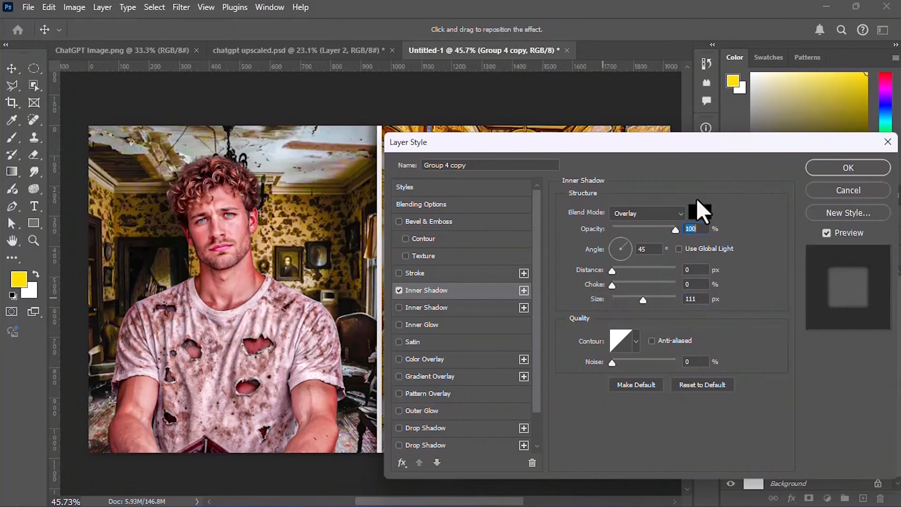
click(816, 170)
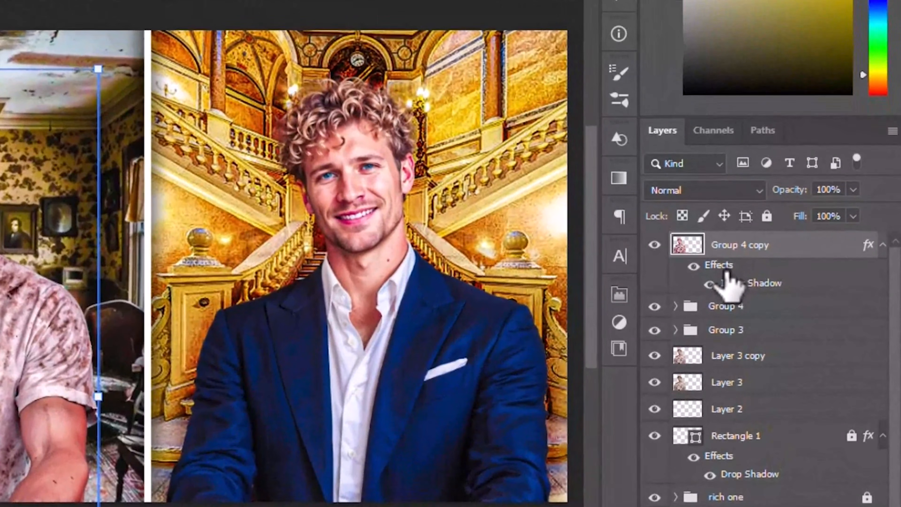
Step: Convert Group 4 copy's Inner Shadow effect into a separate layer and add a black layer mask to that layer
right_click(727, 271)
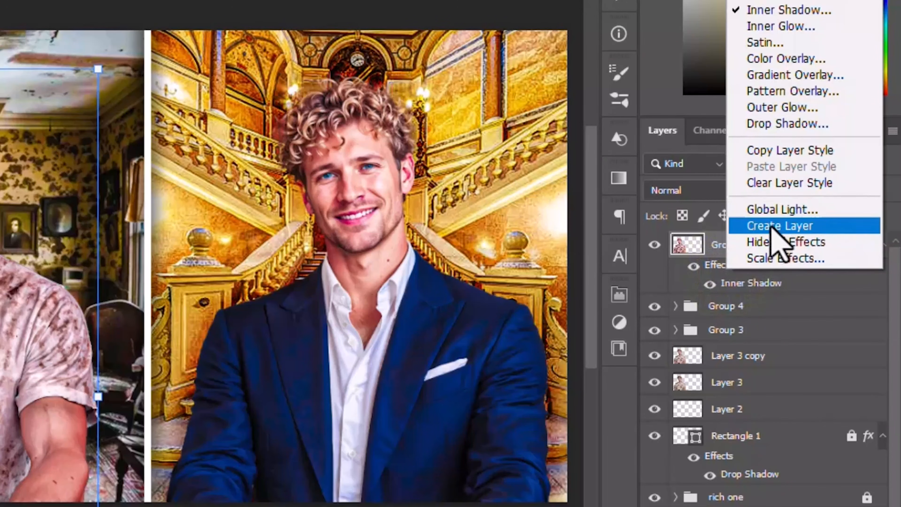
click(771, 227)
click(729, 249)
click(728, 248)
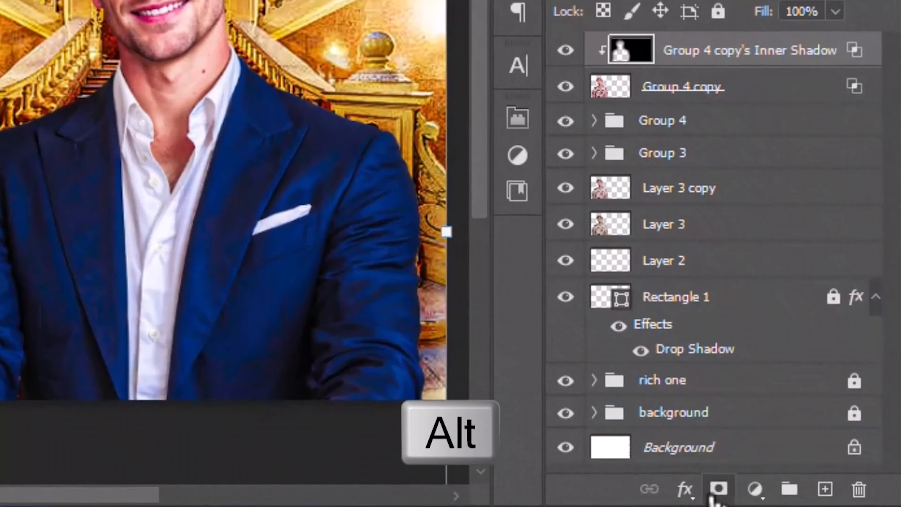
alt+click(717, 492)
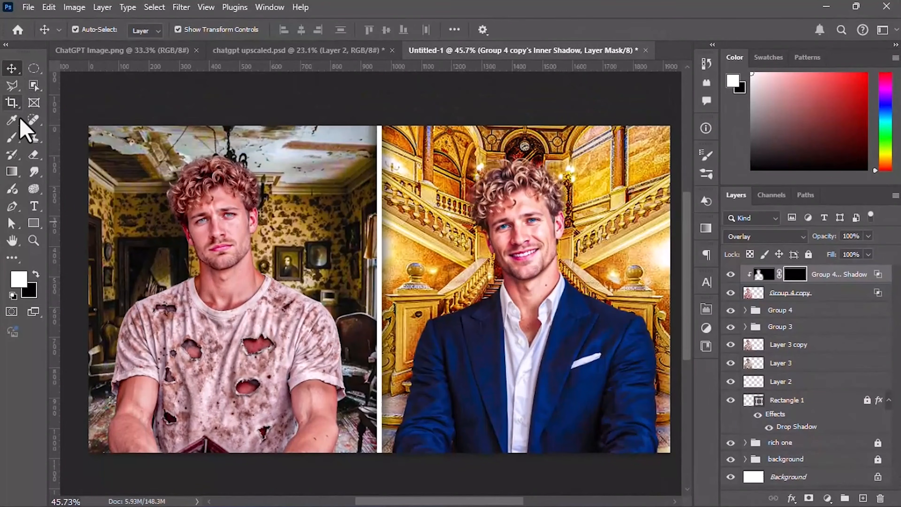
Step: Paint white with a 100 px brush on the Inner Shadow layer's mask to reveal shading along the poor man's shirt sleeves
click(15, 139)
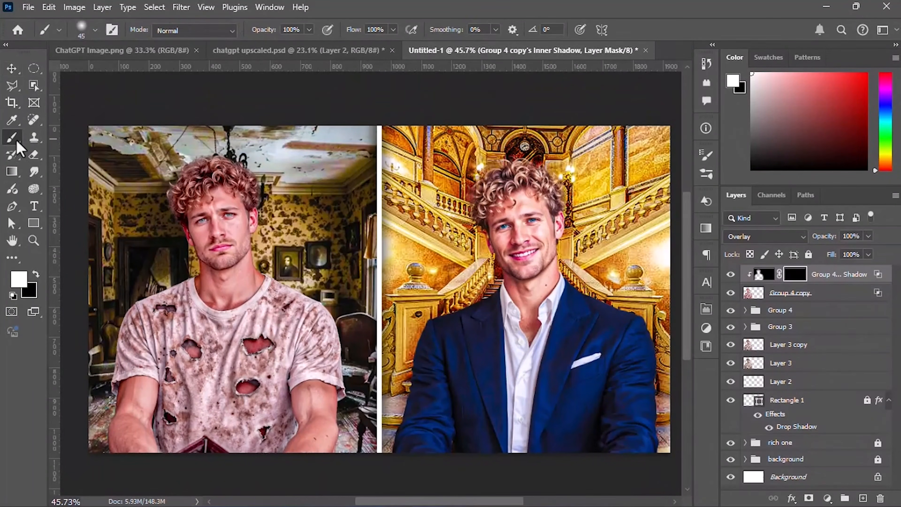
scroll(252, 333, up, 2)
key(bracketright)
key(bracketright)
key(bracketright)
key(bracketright)
key(bracketright)
key(bracketright)
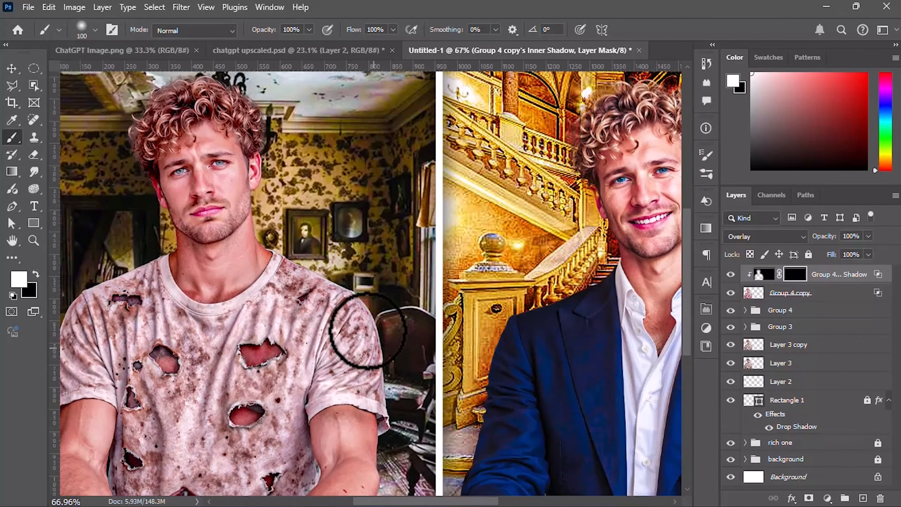
drag(398, 408, 388, 323)
drag(488, 502, 471, 502)
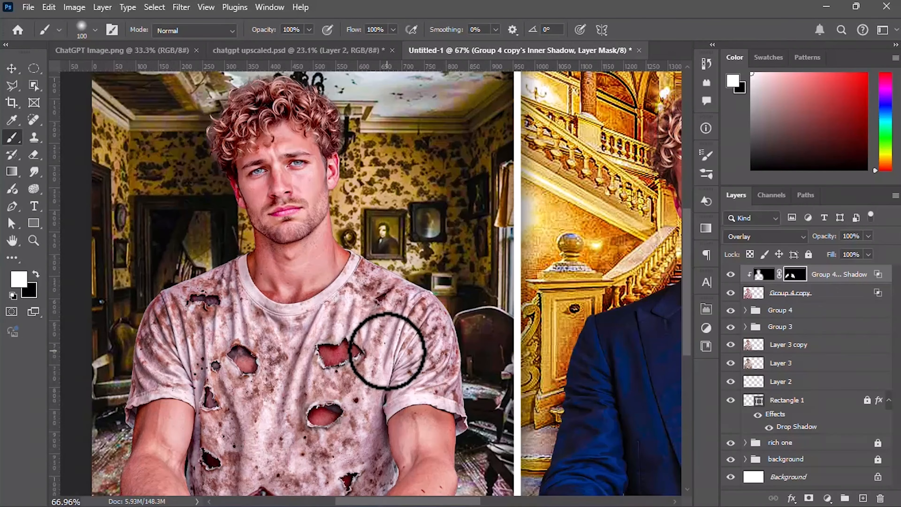
scroll(382, 353, down, 2)
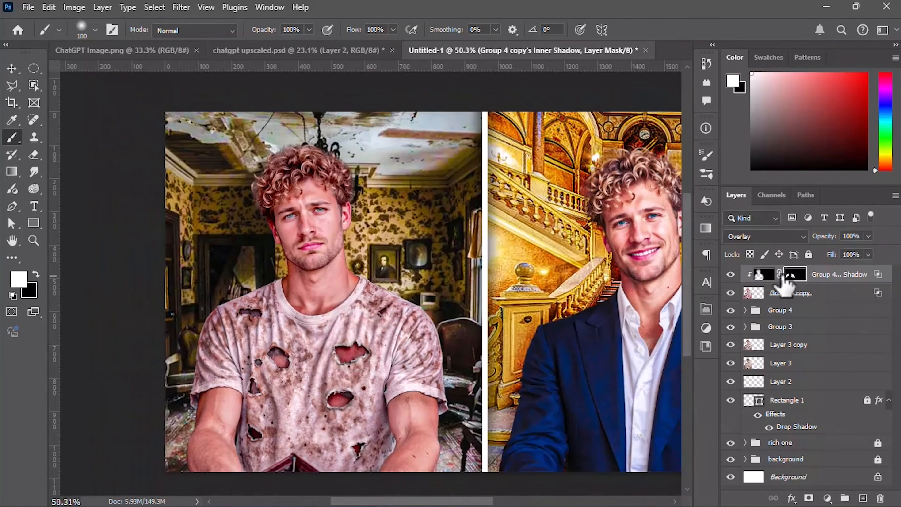
Step: Add a Curves adjustment clipped to Group 4 copy, lower its midtones to darken the man, and invert its mask to black
click(15, 71)
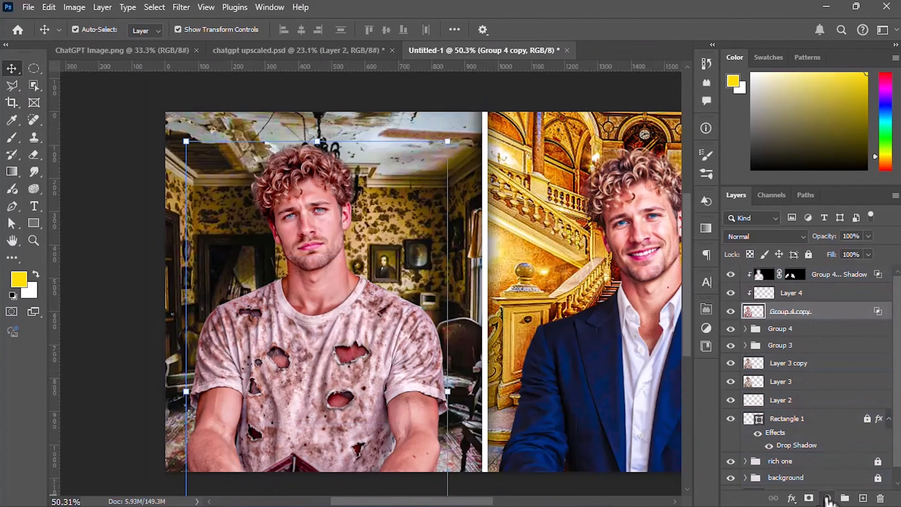
click(827, 498)
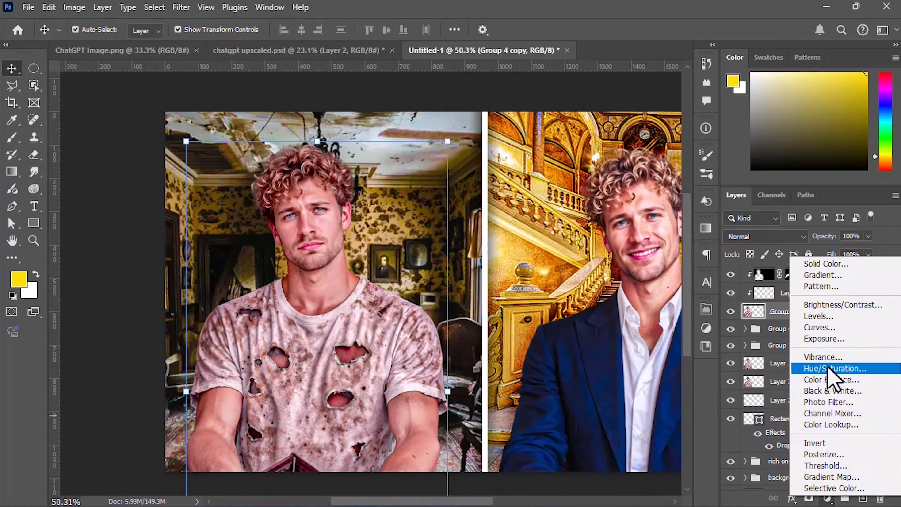
click(816, 327)
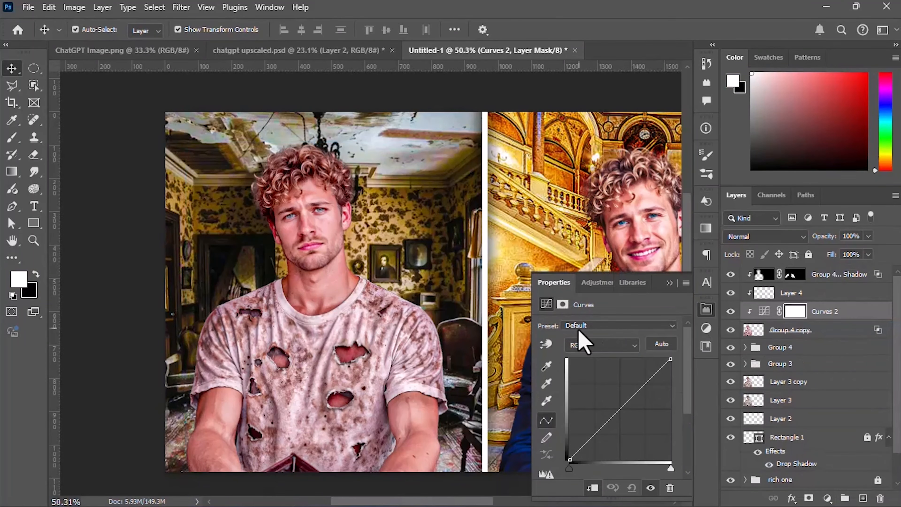
drag(620, 409, 625, 419)
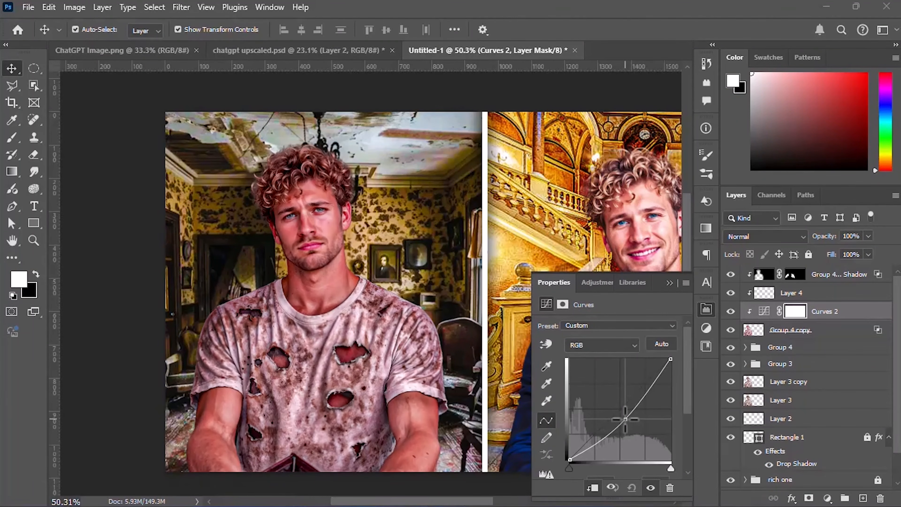
click(668, 284)
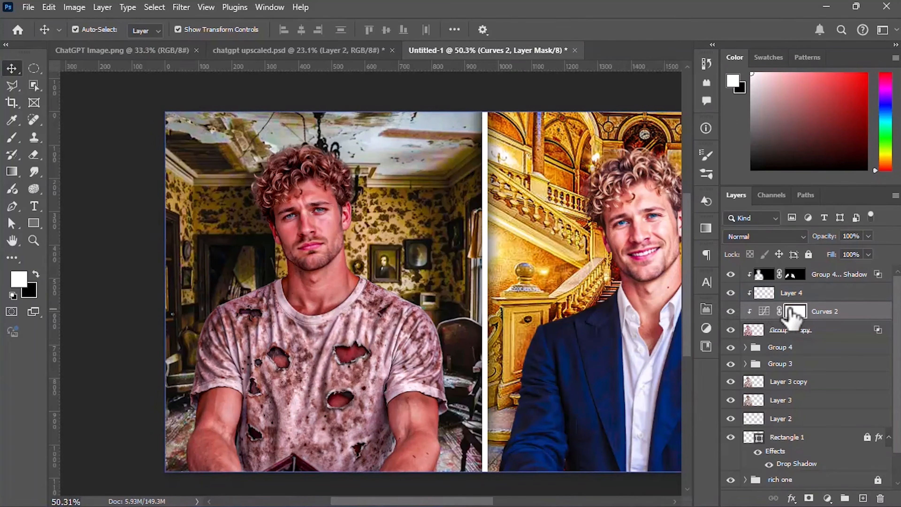
key(ctrl+i)
Step: Paint white on the Curves 2 mask over the poor man's jaw, neck and ear, using 40 px and 15 px brushes at reduced opacity and flow
scroll(323, 240, up, 5)
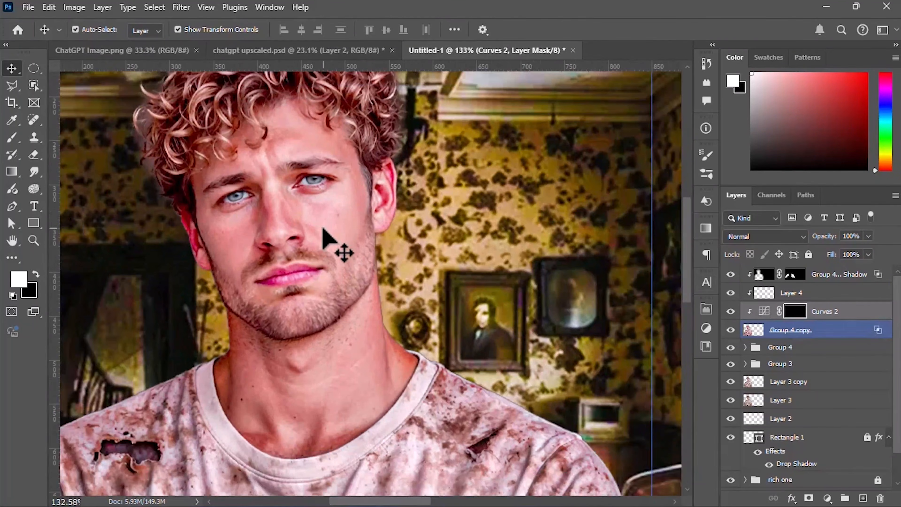
click(15, 137)
drag(372, 286, 385, 381)
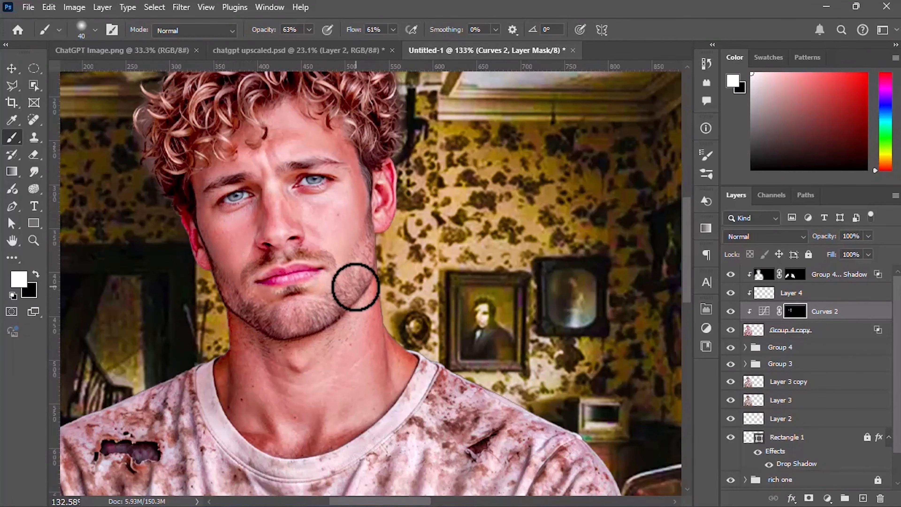
scroll(296, 213, up, 4)
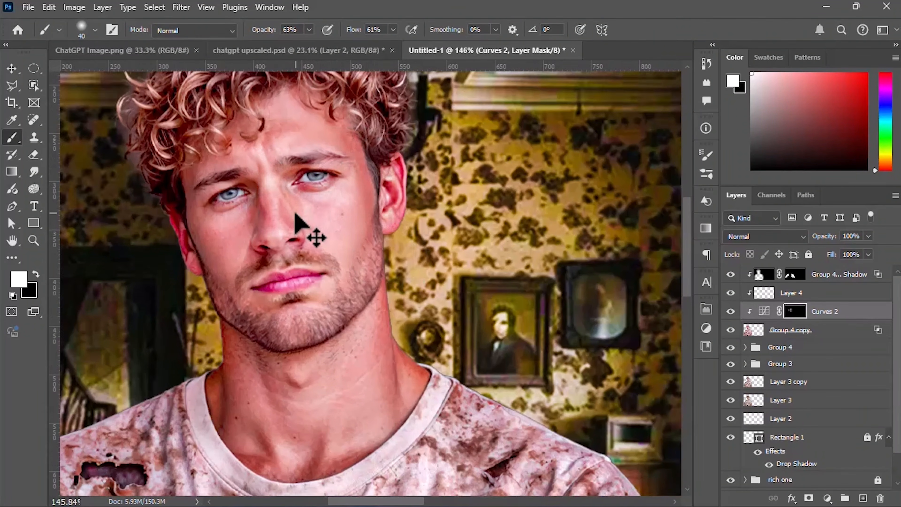
key(bracketleft)
key(bracketleft)
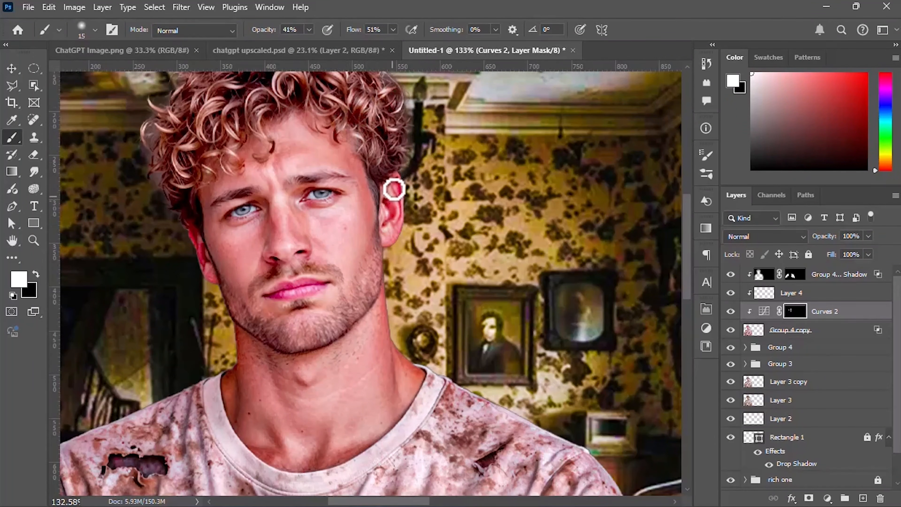
scroll(400, 193, down, 9)
scroll(365, 256, down, 1)
drag(415, 502, 429, 504)
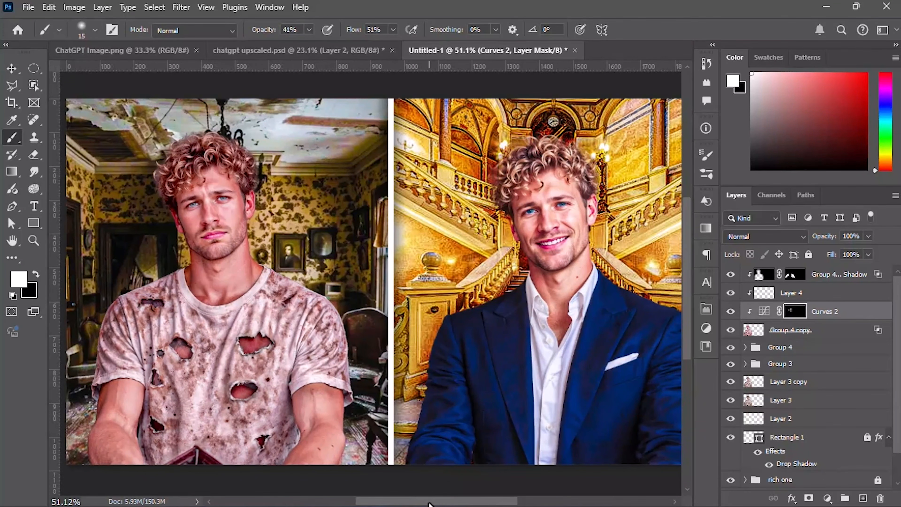
Step: Group the layers from Group 4 copy's Inner Shadow down through Layer 3 copy
click(13, 69)
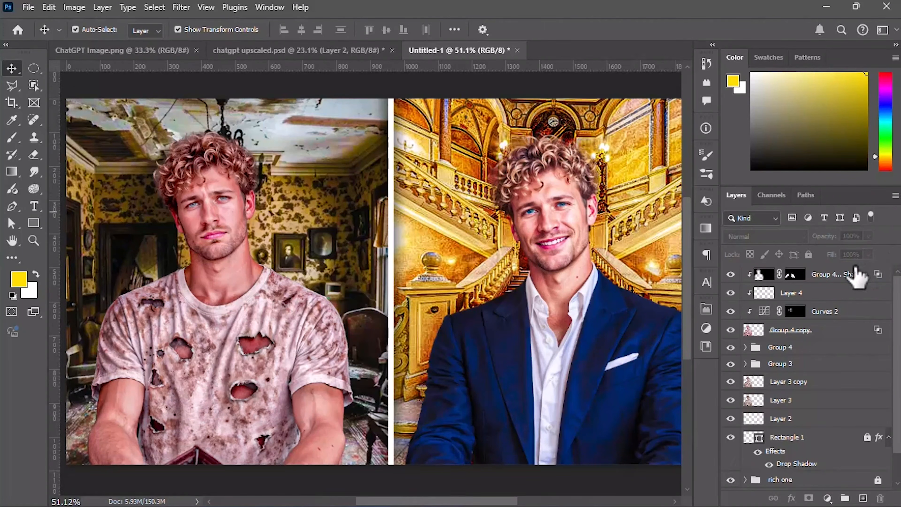
click(856, 273)
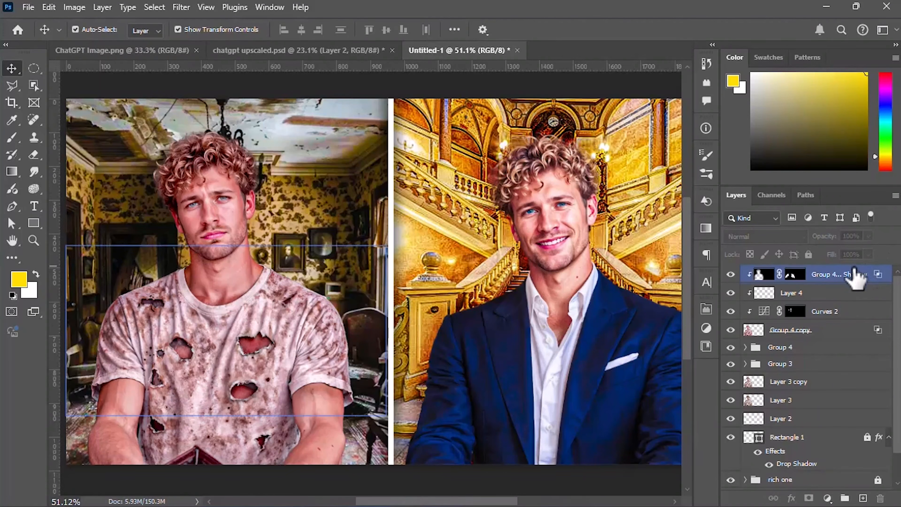
drag(897, 300, 898, 324)
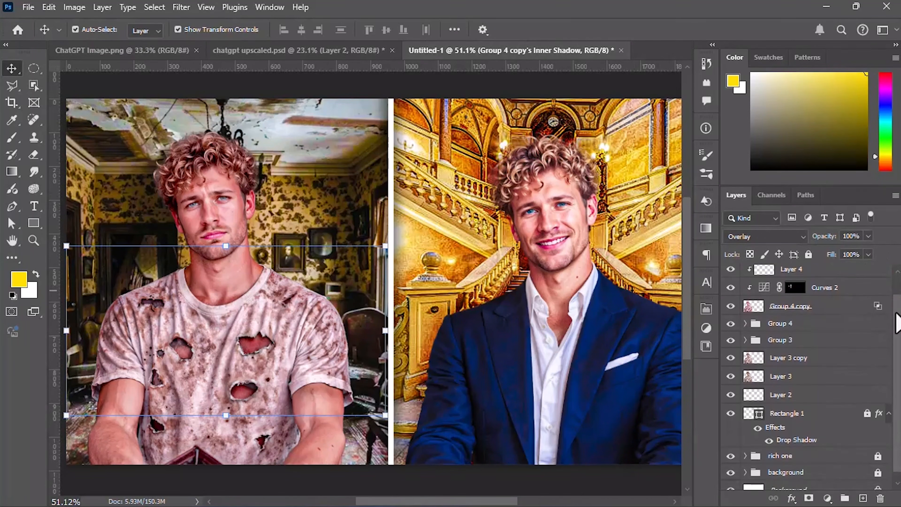
shift+click(816, 359)
key(ctrl+g)
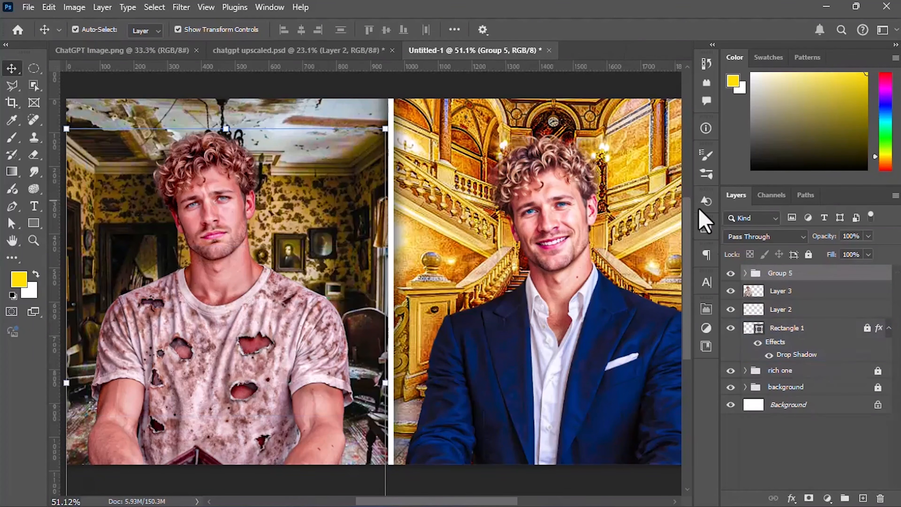
Step: Toggle Group 5's visibility to compare the poor man before and after grading, leaving it shown and all layers deselected
click(730, 273)
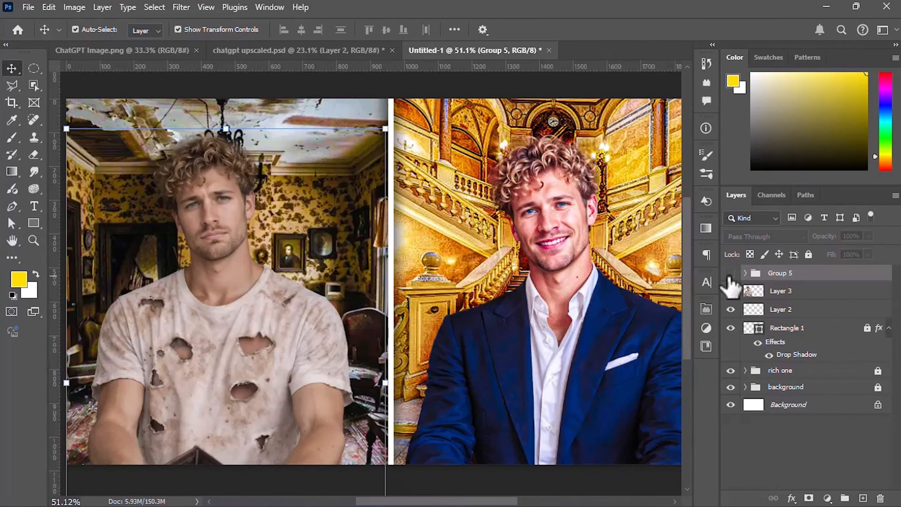
click(730, 274)
click(730, 273)
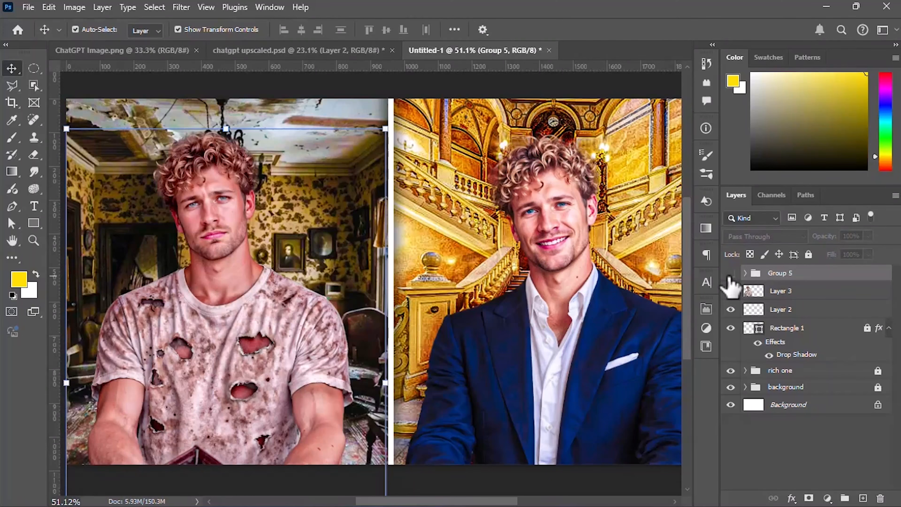
click(730, 273)
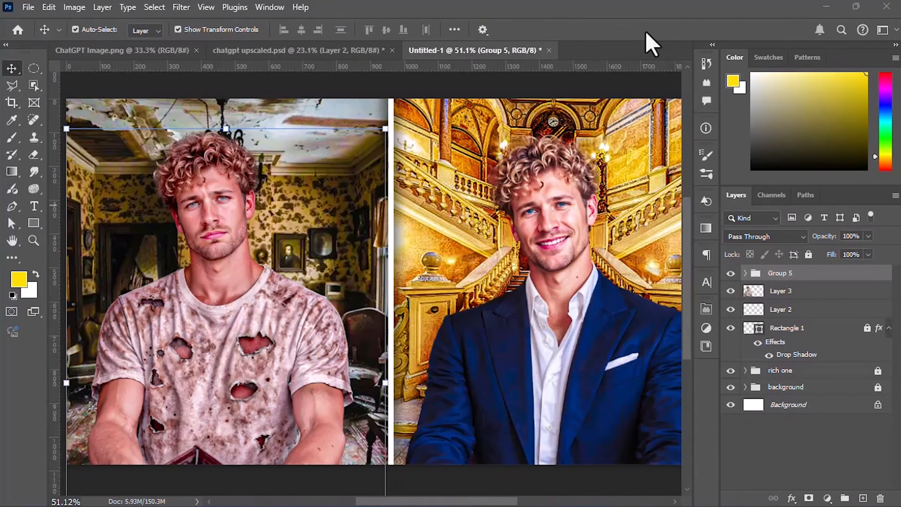
click(490, 83)
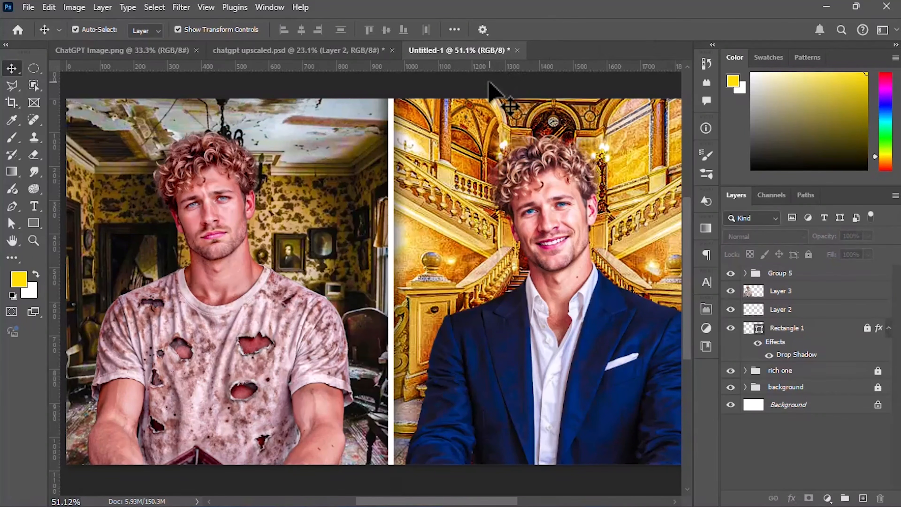